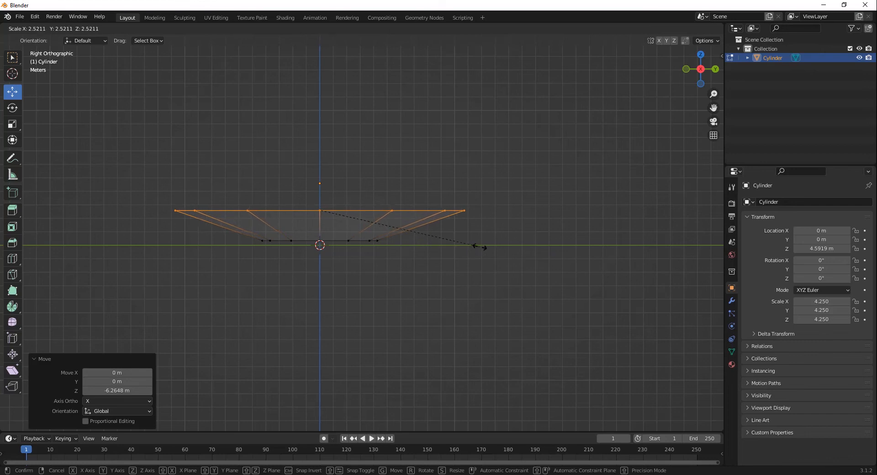
Scale the cylinder's top ring to about 2.5 times its size, and raise the top and bottom rings slightly.
{"action": "left_click", "coordinate": [478, 249]}
{"action": "left_click_drag", "start_coordinate": [318, 178], "coordinate": [313, 171]}
{"action": "left_click_drag", "start_coordinate": [227, 217], "coordinate": [445, 271]}
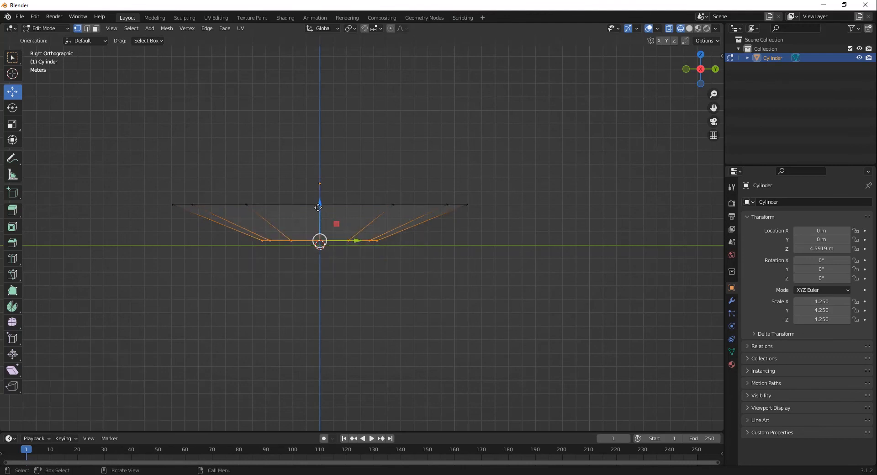
{"action": "left_click_drag", "start_coordinate": [318, 207], "coordinate": [318, 199]}
Extrude the cylinder's bottom face downward about 0.44 m to form a foot.
{"action": "left_click_drag", "start_coordinate": [247, 250], "coordinate": [404, 233]}
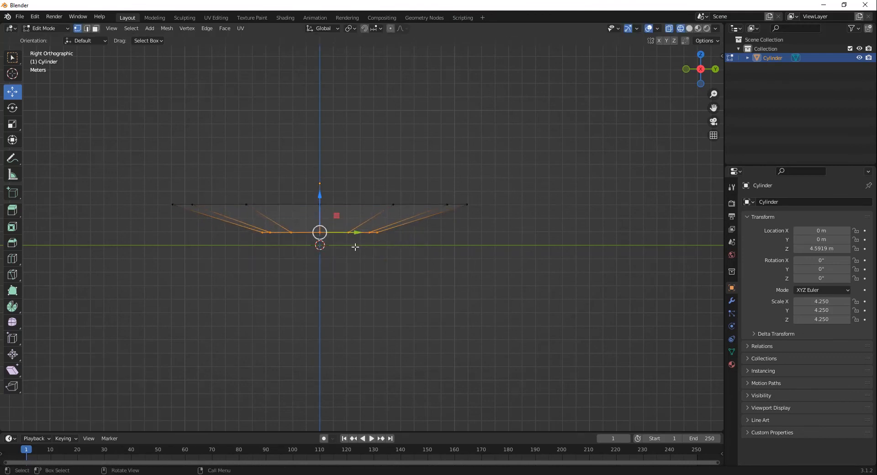
{"action": "key", "text": "e"}
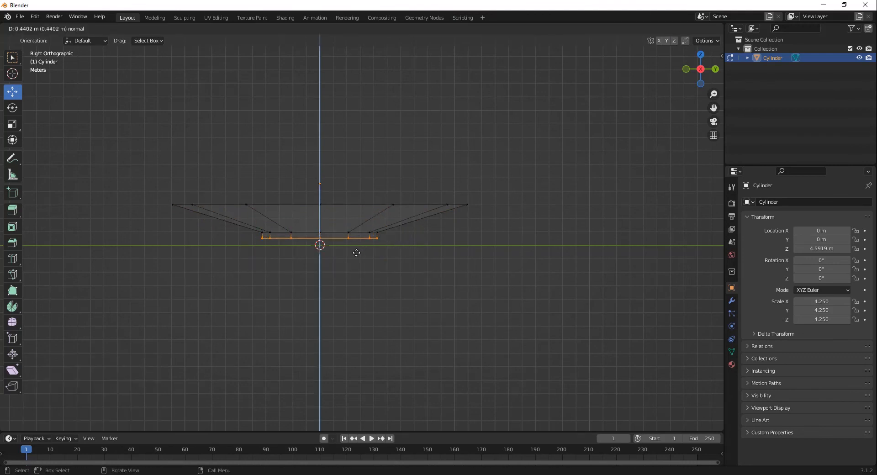
{"action": "left_click", "coordinate": [356, 253]}
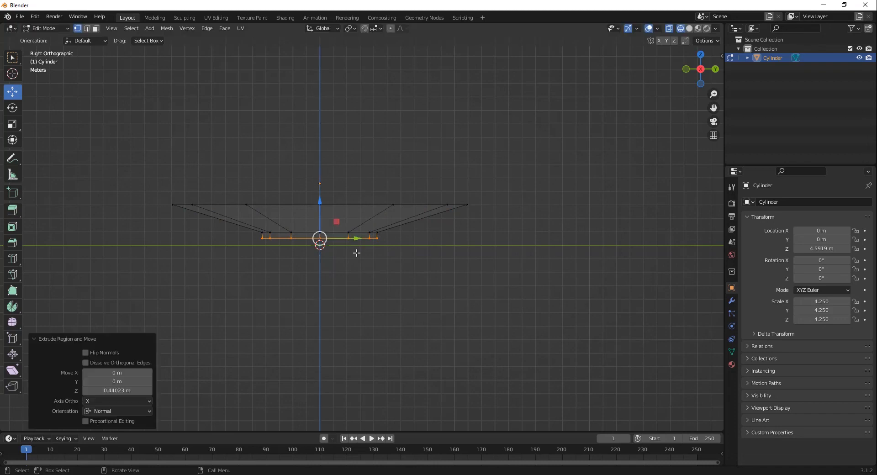
Add a centred loop cut around the sloped wall and bevel it to a width of about 0.309 m.
{"action": "scroll", "coordinate": [356, 252], "scroll_direction": "up", "scroll_amount": 1}
{"action": "left_click", "coordinate": [13, 258]}
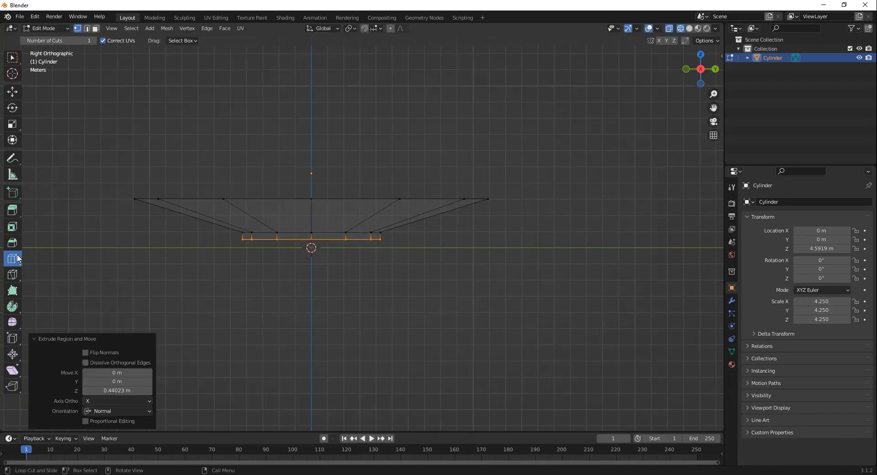
{"action": "left_click", "coordinate": [228, 227]}
{"action": "key", "text": "ctrl+b"}
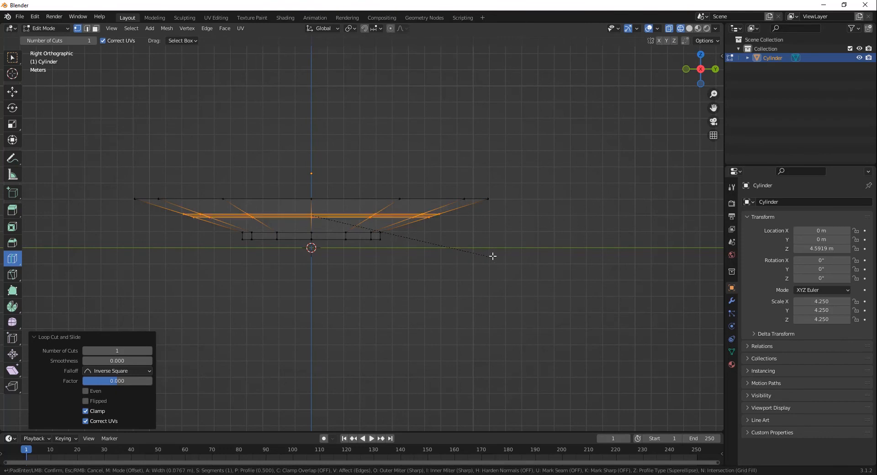
{"action": "left_click", "coordinate": [507, 252]}
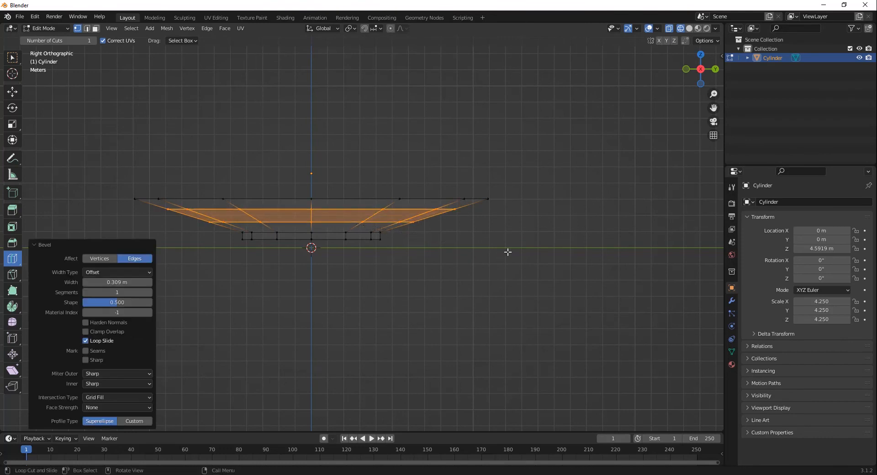
Scale the bevelled band by about 1.149, and its lower ring alone by about 1.198 to round the wall.
{"action": "key", "text": "s"}
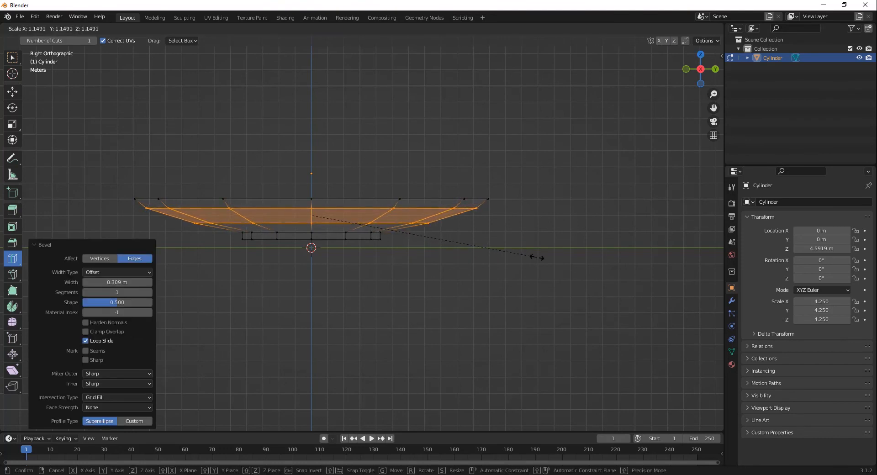
{"action": "left_click", "coordinate": [537, 257]}
{"action": "left_click", "coordinate": [14, 94]}
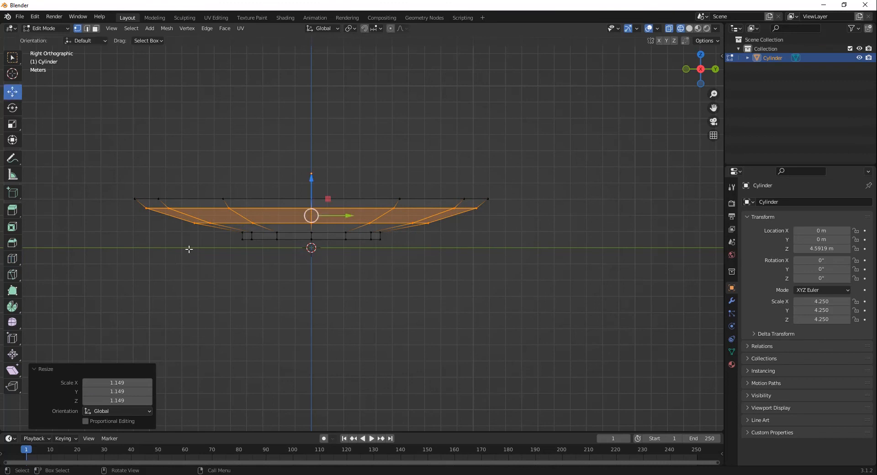
{"action": "left_click_drag", "start_coordinate": [189, 238], "coordinate": [442, 219]}
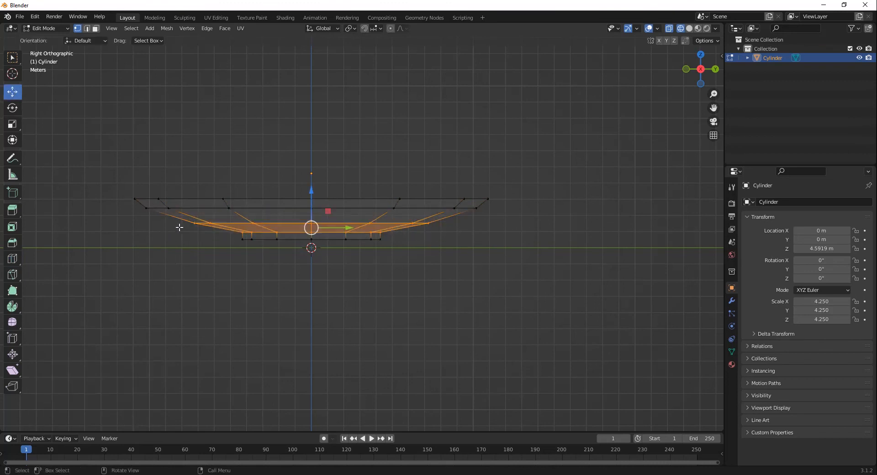
{"action": "key", "text": "s"}
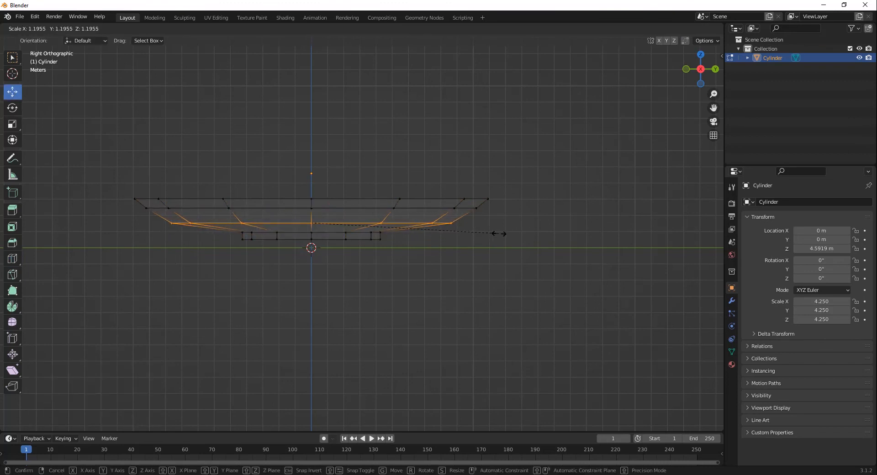
{"action": "left_click", "coordinate": [499, 233]}
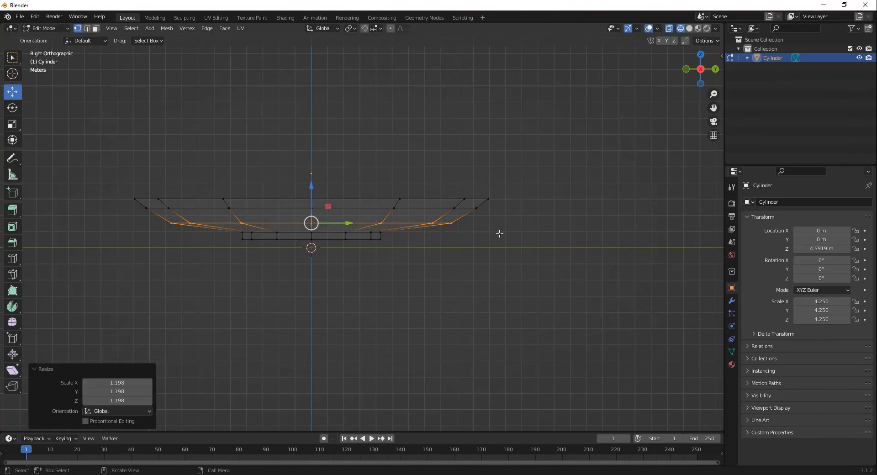
Delete the top face to open up the dish.
{"action": "middle_click_drag", "start_coordinate": [219, 292], "coordinate": [264, 266]}
{"action": "key", "text": "alt+a"}
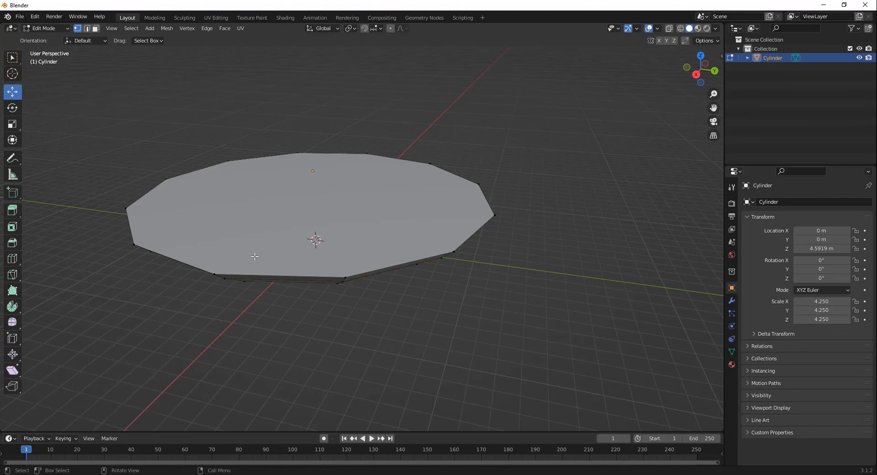
{"action": "key", "text": "3"}
{"action": "key", "text": "a"}
{"action": "key", "text": "x"}
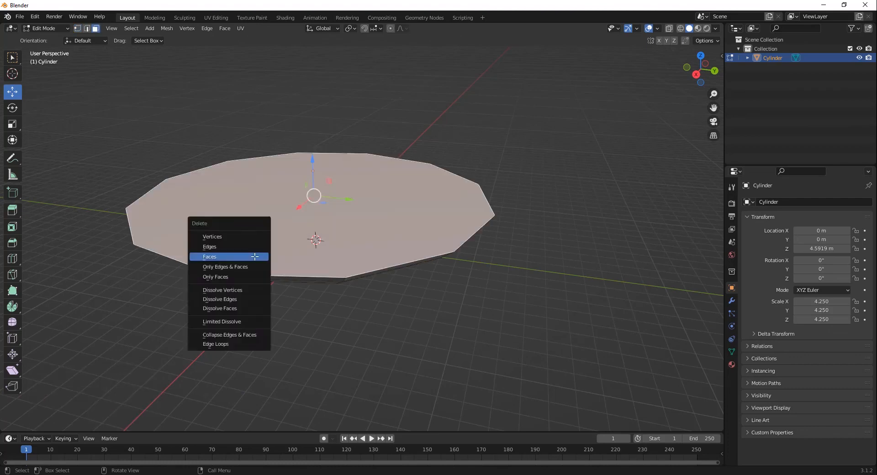
{"action": "left_click", "coordinate": [254, 260]}
Add a loop cut in the lowest wall section above the foot and scale it by about 1.173.
{"action": "scroll", "coordinate": [254, 257], "scroll_direction": "down", "scroll_amount": 2}
{"action": "middle_click_drag", "start_coordinate": [254, 257], "coordinate": [313, 279]}
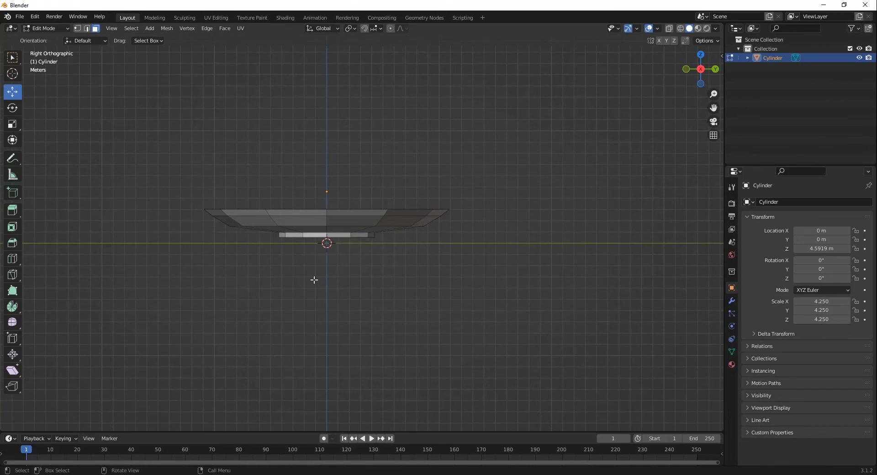
{"action": "left_click", "coordinate": [15, 260]}
{"action": "left_click", "coordinate": [241, 231]}
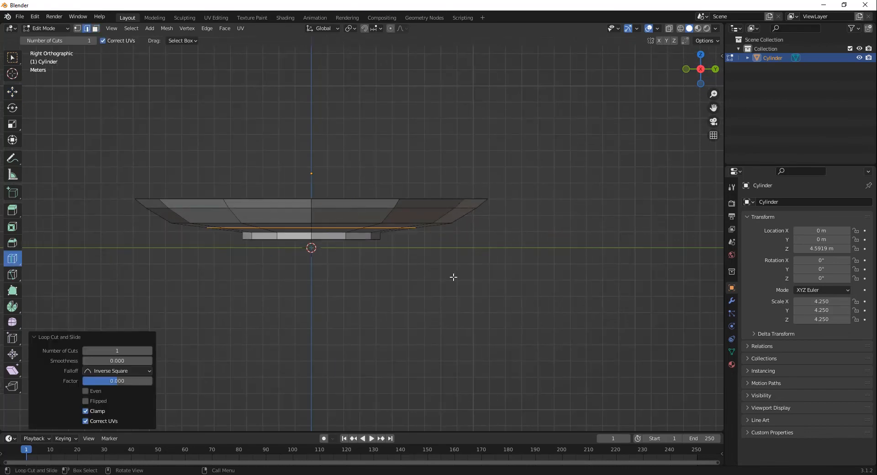
{"action": "key", "text": "s"}
{"action": "left_click", "coordinate": [488, 270]}
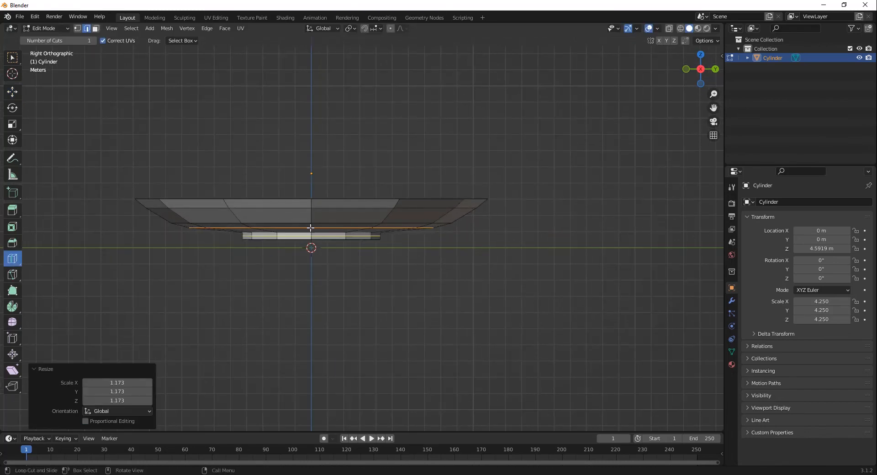
Add a loop cut in the middle wall section and scale it by about 1.026.
{"action": "left_click", "coordinate": [160, 227]}
{"action": "key", "text": "s"}
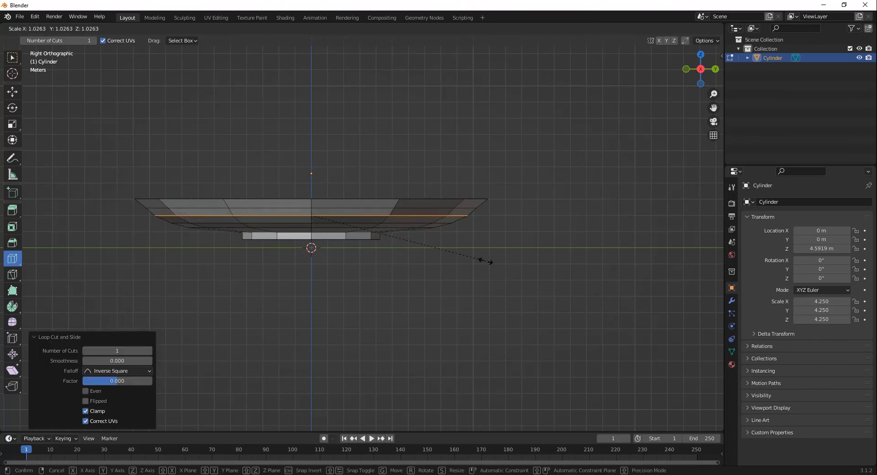
{"action": "left_click", "coordinate": [487, 261]}
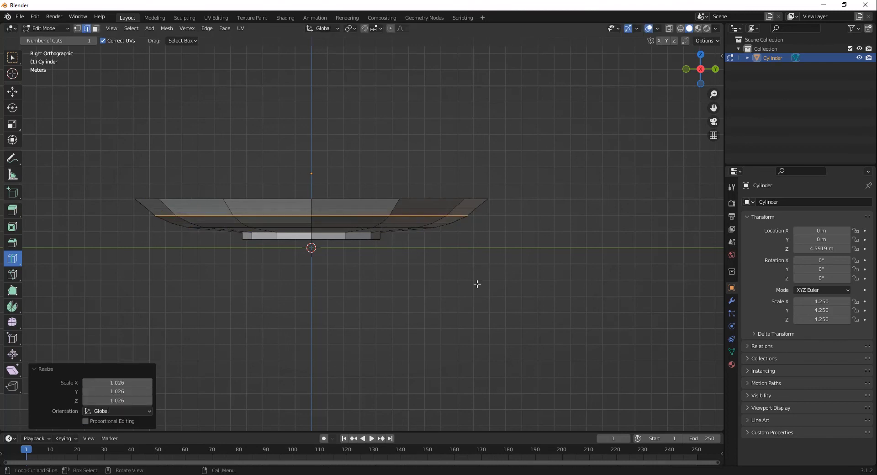
Scale the vertex ring just below the rim outward by about 1.03.
{"action": "left_click", "coordinate": [11, 97]}
{"action": "key", "text": "alt+z"}
{"action": "scroll", "coordinate": [245, 240], "scroll_direction": "up", "scroll_amount": 1}
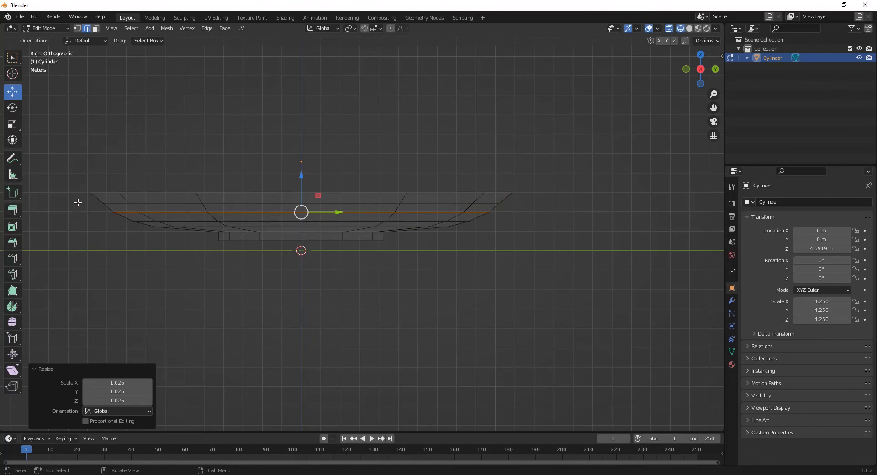
{"action": "key", "text": "1"}
{"action": "left_click_drag", "start_coordinate": [78, 203], "coordinate": [520, 210]}
{"action": "key", "text": "s"}
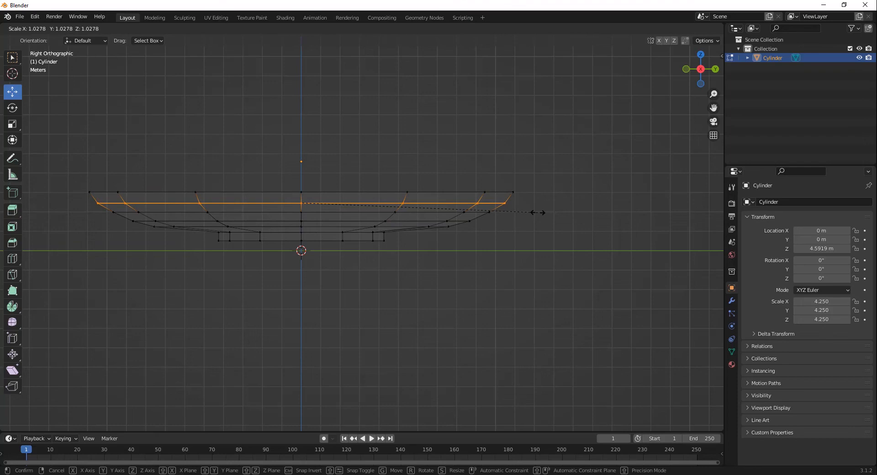
{"action": "left_click", "coordinate": [535, 213]}
Switch to Object Mode and add a Solidify modifier to the dish.
{"action": "middle_click_drag", "start_coordinate": [496, 311], "coordinate": [397, 284]}
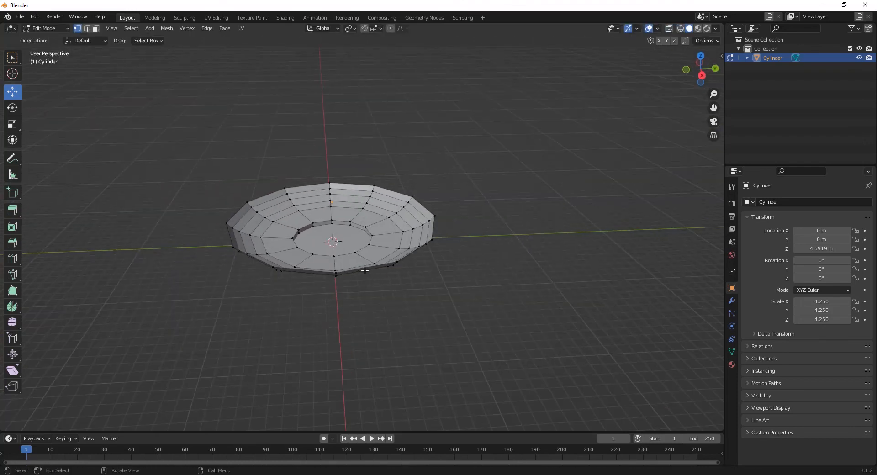
{"action": "key", "text": "Tab"}
{"action": "right_click", "coordinate": [306, 222]}
{"action": "left_click", "coordinate": [306, 222]}
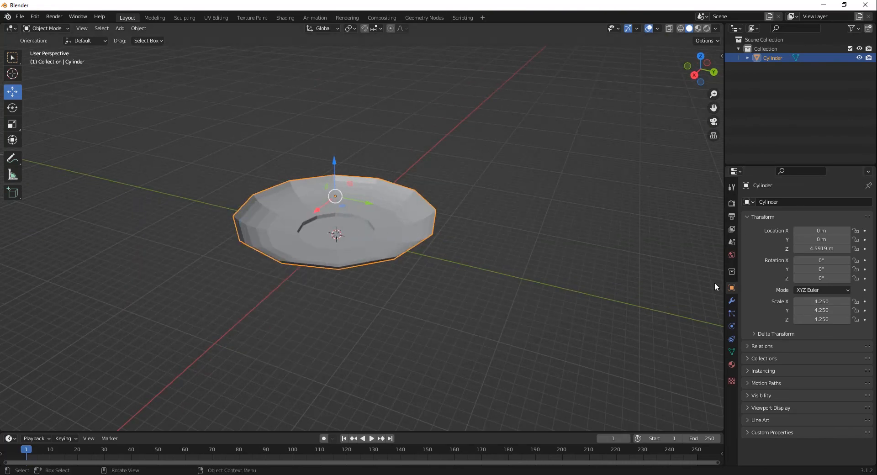
{"action": "left_click", "coordinate": [732, 299]}
{"action": "left_click", "coordinate": [748, 202]}
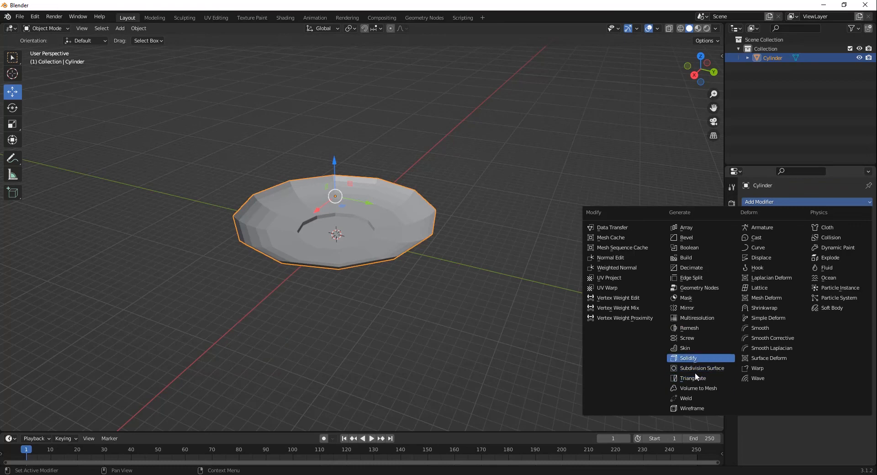
{"action": "left_click", "coordinate": [688, 357]}
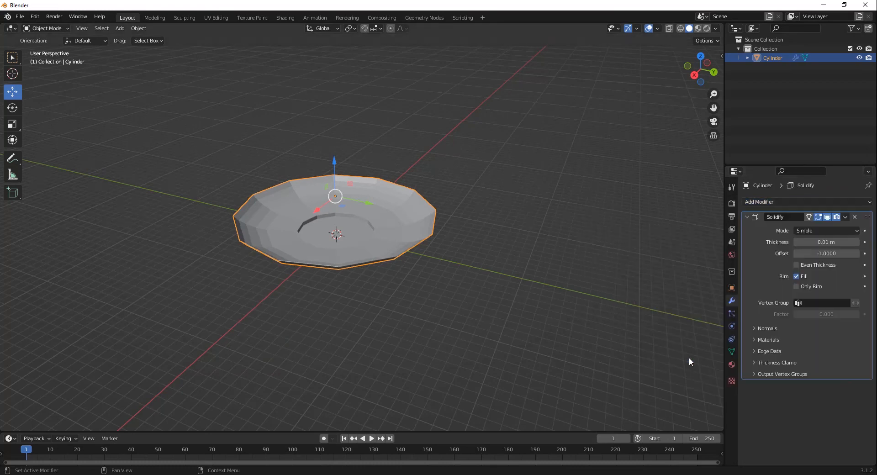
Set the Solidify thickness to 0.07 m and apply the modifier.
{"action": "left_click", "coordinate": [857, 242]}
{"action": "left_click", "coordinate": [856, 242]}
{"action": "left_click", "coordinate": [856, 241]}
{"action": "left_click", "coordinate": [857, 241]}
{"action": "left_click", "coordinate": [857, 242]}
{"action": "left_click", "coordinate": [857, 242]}
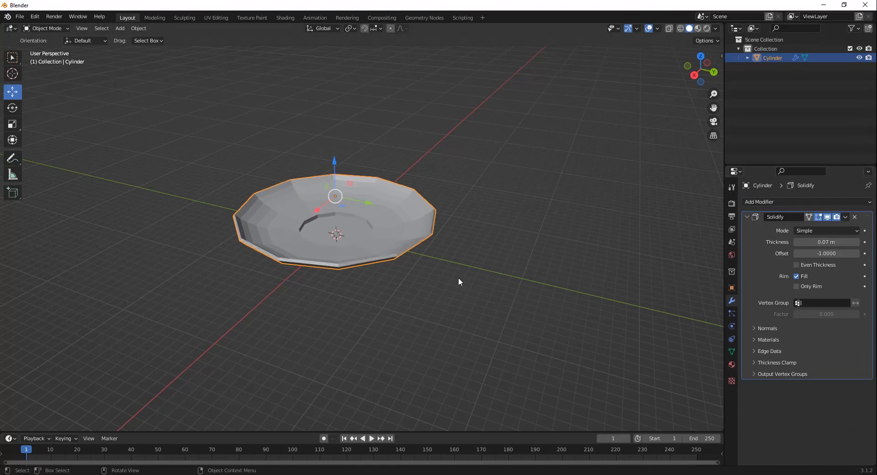
{"action": "scroll", "coordinate": [458, 283], "scroll_direction": "up", "scroll_amount": 3}
{"action": "middle_click_drag", "start_coordinate": [458, 301], "coordinate": [418, 319]}
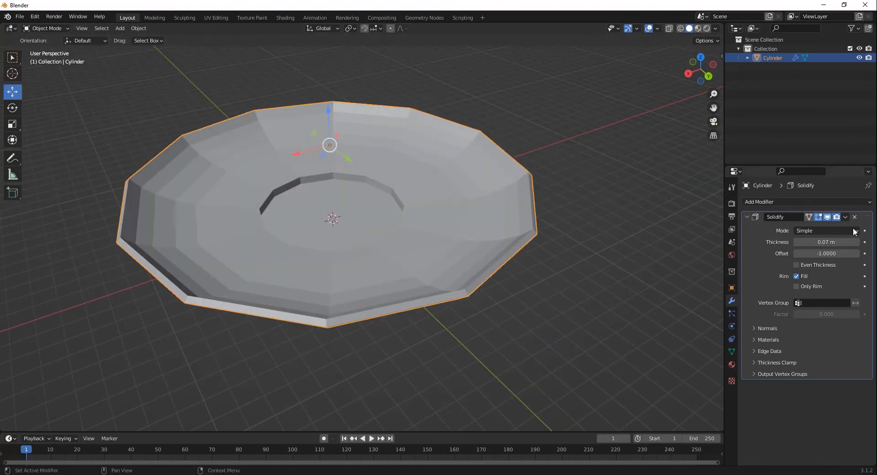
{"action": "left_click", "coordinate": [845, 217]}
{"action": "left_click", "coordinate": [822, 227]}
Return to Edit Mode and add a loop cut close to the dish's rim with a slide factor of about 0.659.
{"action": "key", "text": "Tab"}
{"action": "scroll", "coordinate": [302, 225], "scroll_direction": "down", "scroll_amount": 2}
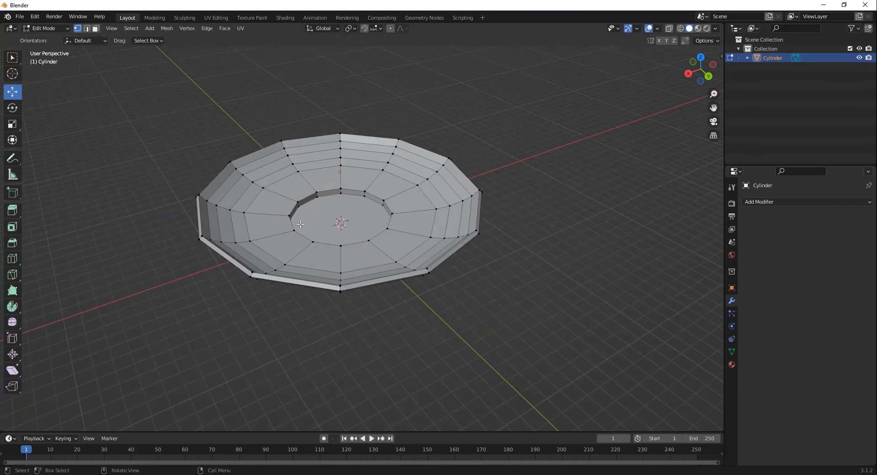
{"action": "mouse_move", "coordinate": [301, 224]}
{"action": "middle_mouse_down"}
{"action": "mouse_move", "coordinate": [299, 237]}
{"action": "mouse_move", "coordinate": [292, 224]}
{"action": "middle_mouse_up"}
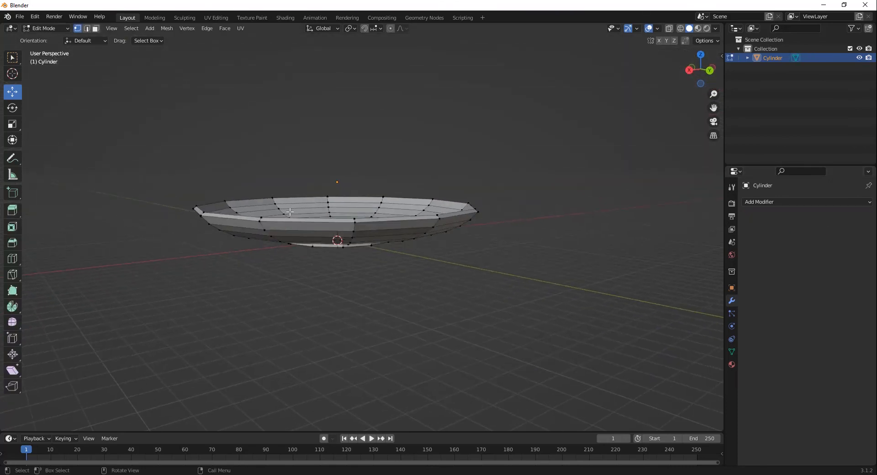
{"action": "left_click", "coordinate": [12, 258]}
{"action": "middle_click_drag", "start_coordinate": [320, 303], "coordinate": [248, 315]}
{"action": "scroll", "coordinate": [249, 315], "scroll_direction": "up", "scroll_amount": 3}
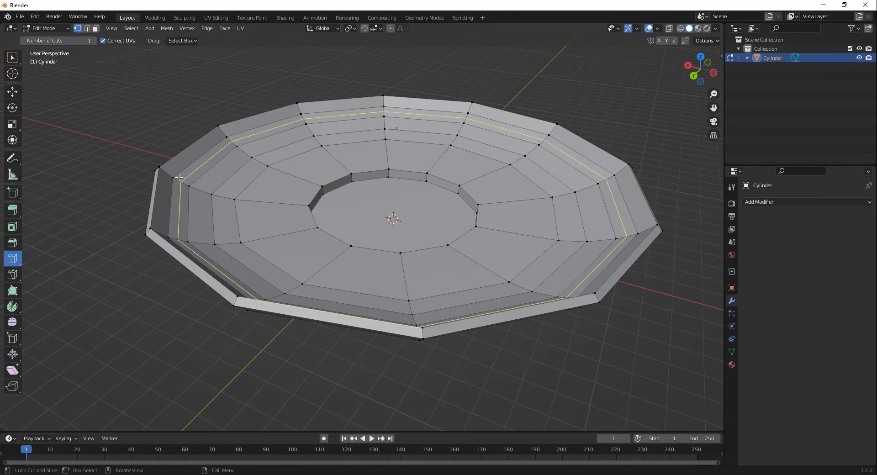
{"action": "left_click_drag", "start_coordinate": [171, 176], "coordinate": [148, 234]}
Add a loop cut outside beneath the rim at factor -0.911, and another at the foot at factor -0.764.
{"action": "middle_click_drag", "start_coordinate": [299, 313], "coordinate": [308, 257]}
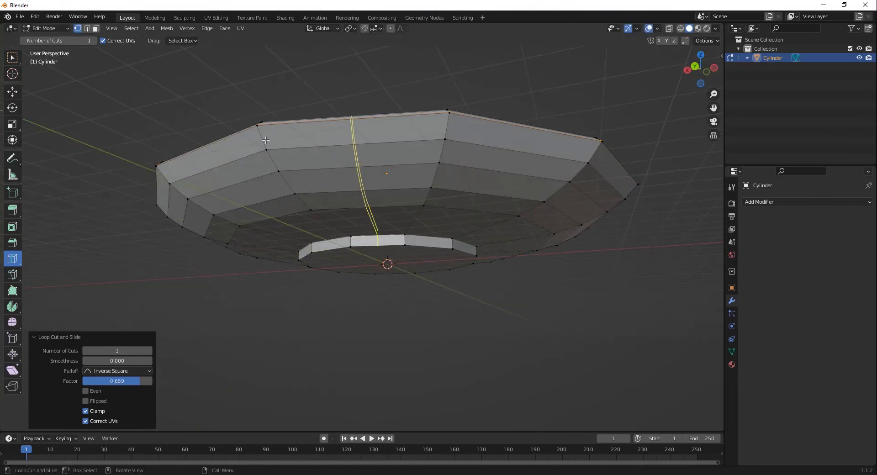
{"action": "left_click_drag", "start_coordinate": [259, 143], "coordinate": [254, 133]}
{"action": "scroll", "coordinate": [319, 263], "scroll_direction": "up", "scroll_amount": 4}
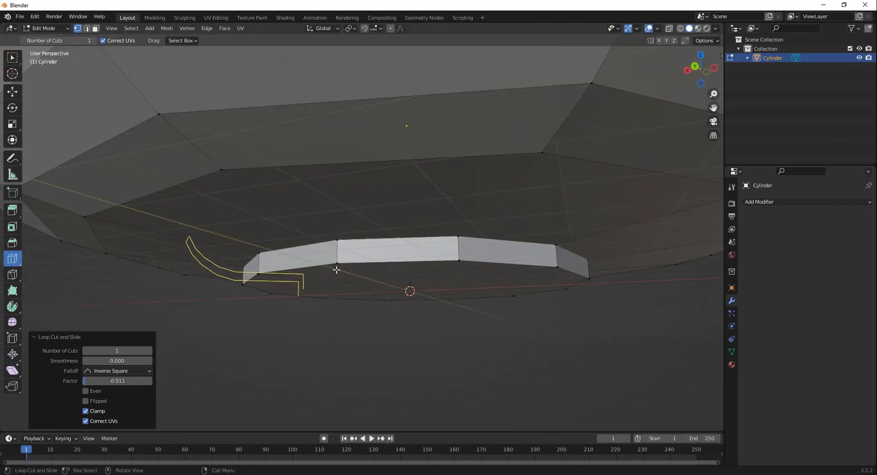
{"action": "left_click_drag", "start_coordinate": [316, 220], "coordinate": [344, 257]}
Select the underside's flat base face, extrude it in place and scale the new face to about 0.986.
{"action": "middle_click_drag", "start_coordinate": [376, 277], "coordinate": [378, 222]}
{"action": "left_click", "coordinate": [17, 92]}
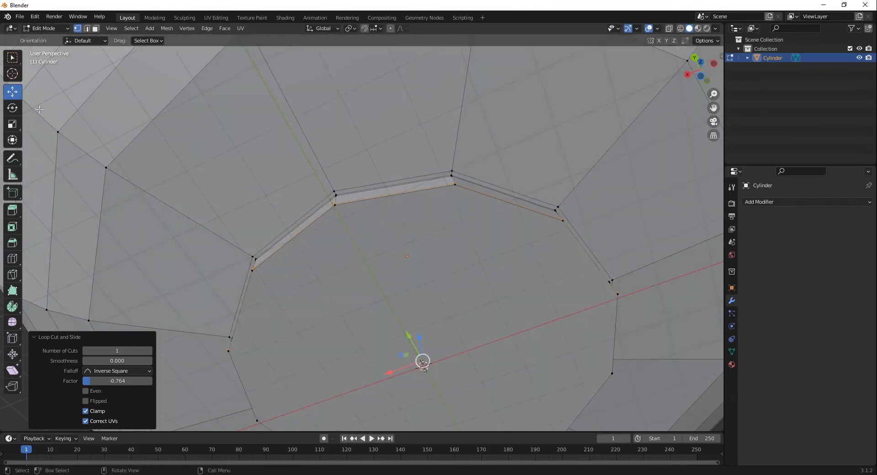
{"action": "key", "text": "3"}
{"action": "left_click", "coordinate": [405, 296]}
{"action": "middle_click_drag", "start_coordinate": [405, 297], "coordinate": [536, 300]}
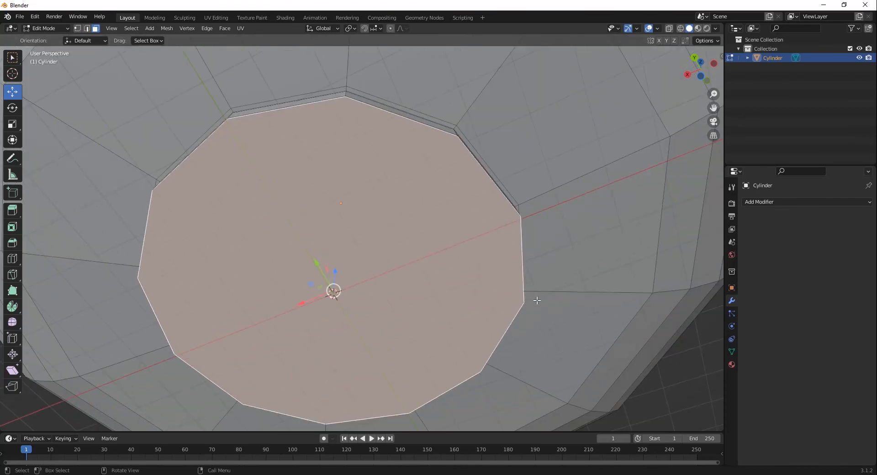
{"action": "key", "text": "e"}
{"action": "key", "text": "s"}
{"action": "left_click", "coordinate": [530, 297]}
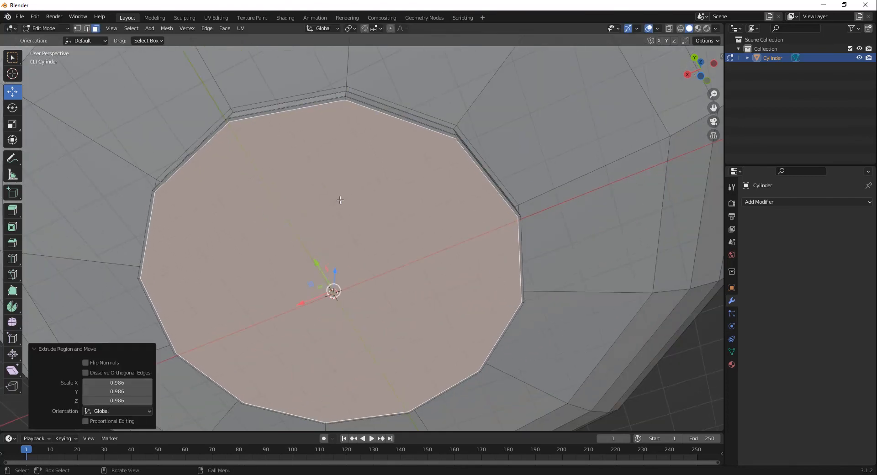
Add support loop cuts near the lower and upper edges of the dish's round inner recess, the last at a factor of 0.971.
{"action": "middle_click_drag", "start_coordinate": [340, 200], "coordinate": [435, 299]}
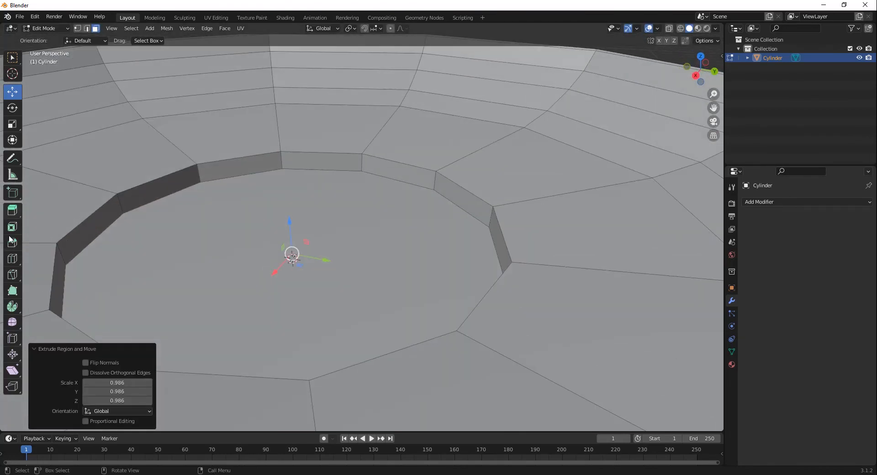
{"action": "left_click", "coordinate": [12, 258]}
{"action": "left_click_drag", "start_coordinate": [202, 178], "coordinate": [205, 184]}
{"action": "left_click_drag", "start_coordinate": [204, 175], "coordinate": [213, 160]}
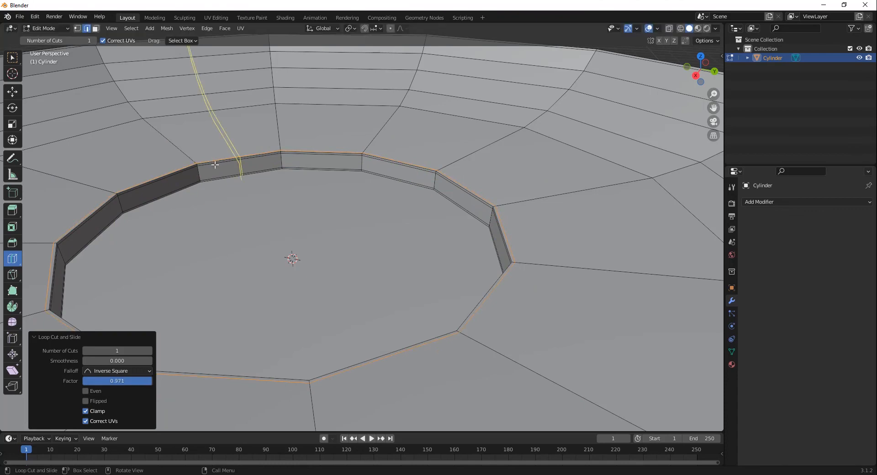
Return the dish to Object Mode, shade it smooth and refine its surface with subdivision.
{"action": "scroll", "coordinate": [212, 158], "scroll_direction": "down", "scroll_amount": 5}
{"action": "key", "text": "Tab"}
{"action": "scroll", "coordinate": [260, 220], "scroll_direction": "down", "scroll_amount": 3}
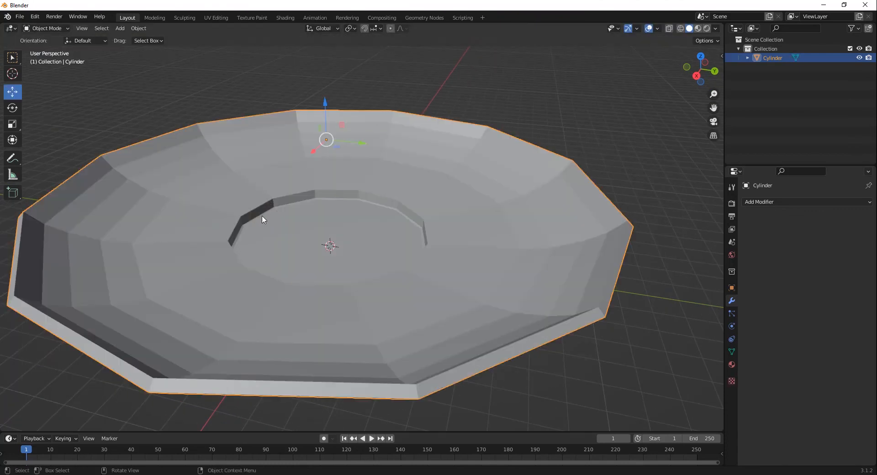
{"action": "right_click", "coordinate": [232, 196]}
{"action": "left_click", "coordinate": [232, 197]}
{"action": "scroll", "coordinate": [231, 200], "scroll_direction": "down", "scroll_amount": 3}
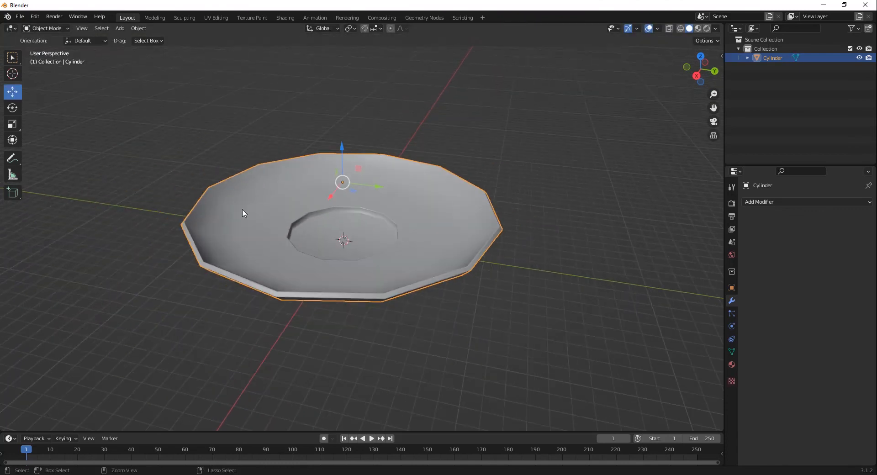
{"action": "key", "text": "ctrl+1"}
{"action": "key", "text": "ctrl+2"}
{"action": "middle_click_drag", "start_coordinate": [348, 297], "coordinate": [345, 314]}
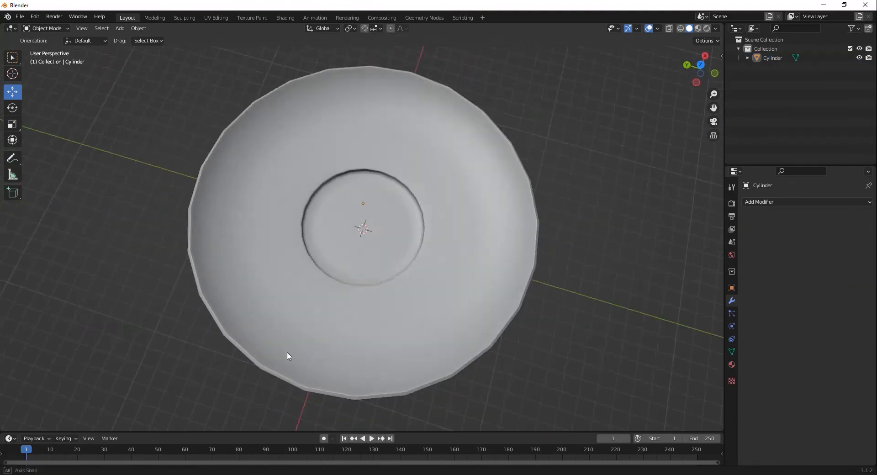
Rename the dish object as plate and hide it.
{"action": "middle_click_drag", "start_coordinate": [288, 354], "coordinate": [225, 352]}
{"action": "type", "text": "P"}
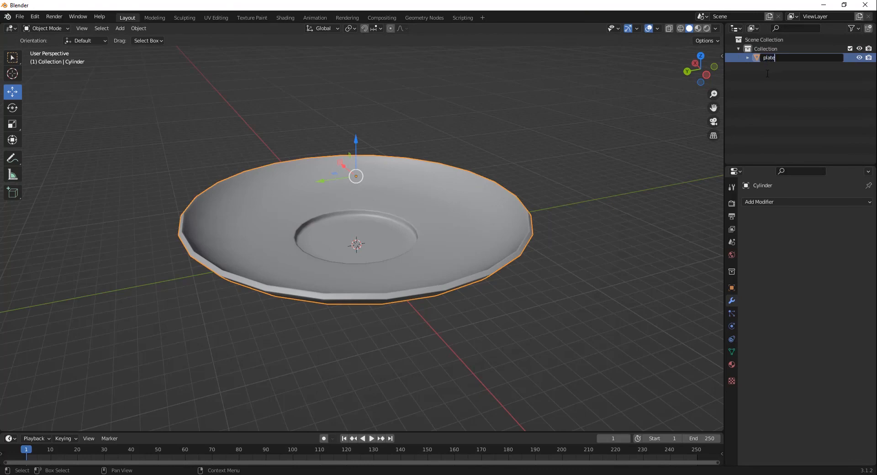
{"action": "key", "text": "Return"}
{"action": "key", "text": "h"}
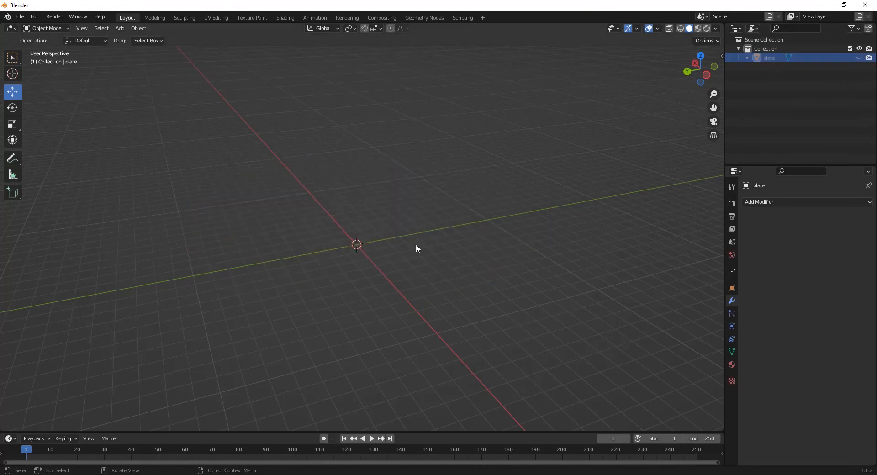
Add a 12-vertex mesh cylinder at the origin and scale it uniformly to about 2.968 in front view.
{"action": "left_click", "coordinate": [123, 30]}
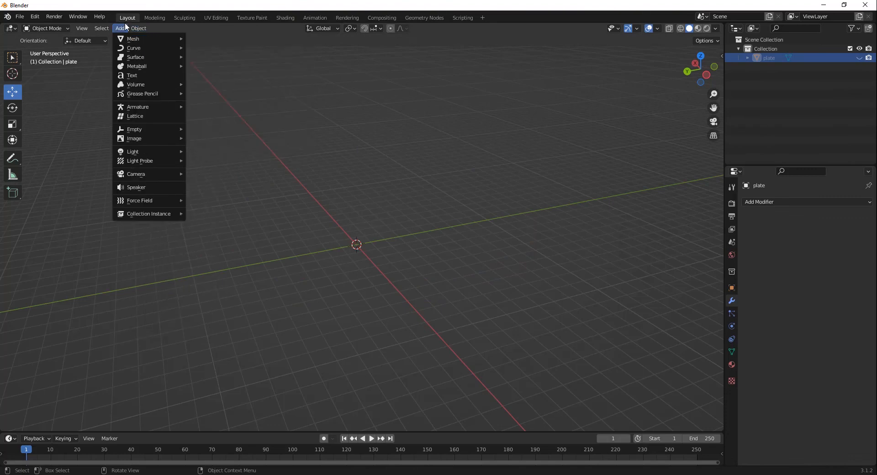
{"action": "mouse_move", "coordinate": [130, 40]}
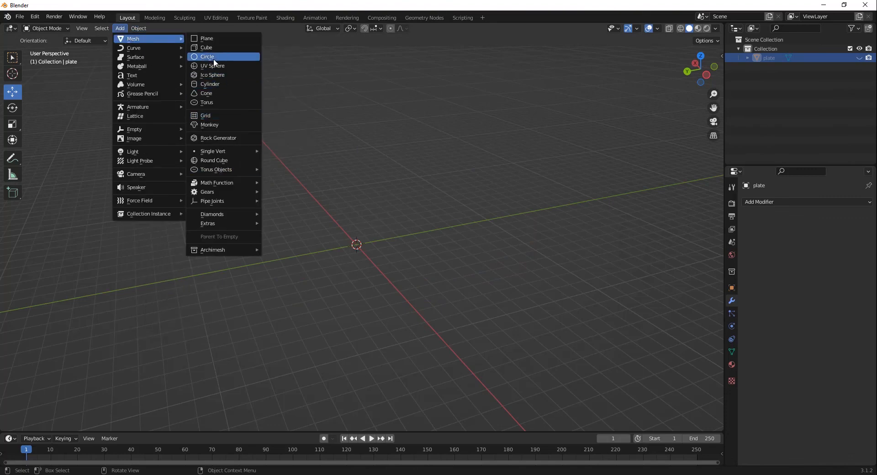
{"action": "left_click", "coordinate": [219, 84]}
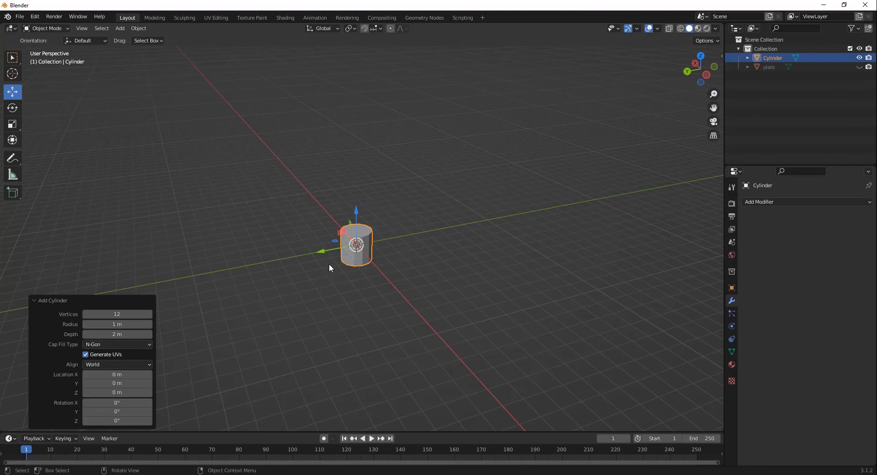
{"action": "key", "text": "KP_1"}
{"action": "key", "text": "s"}
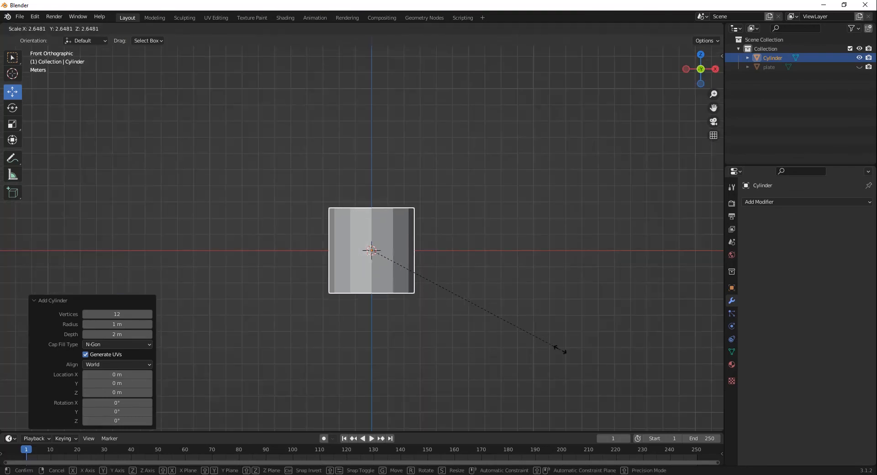
{"action": "left_click", "coordinate": [579, 366]}
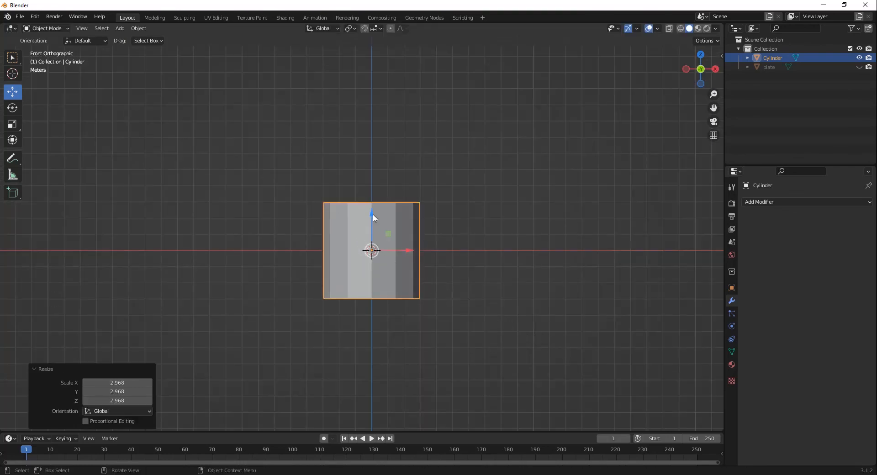
Raise the cylinder about 4.2 m along Z and add a horizontal loop cut around its middle in Edit Mode.
{"action": "left_click_drag", "start_coordinate": [373, 218], "coordinate": [360, 144]}
{"action": "scroll", "coordinate": [360, 213], "scroll_direction": "up", "scroll_amount": 1}
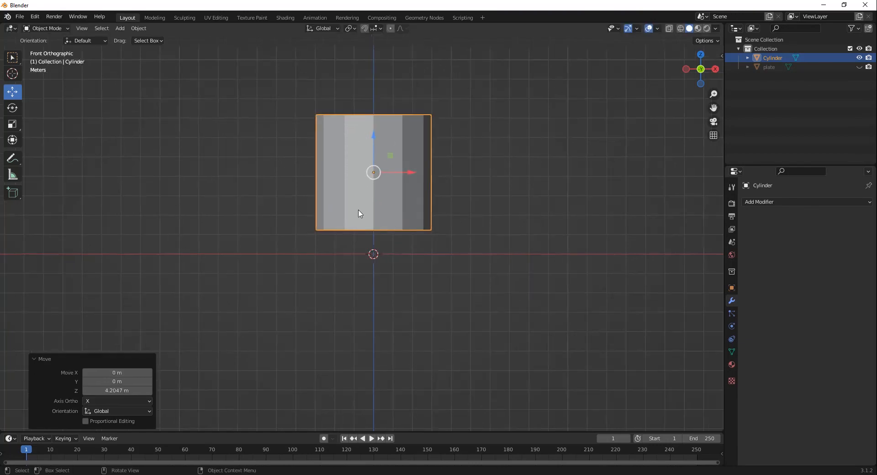
{"action": "key", "text": "Tab"}
{"action": "scroll", "coordinate": [360, 213], "scroll_direction": "up", "scroll_amount": 1}
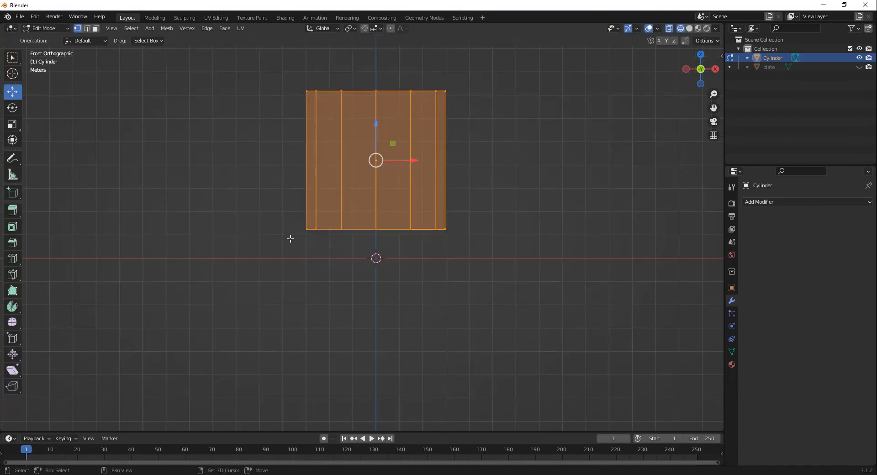
{"action": "left_click", "coordinate": [12, 258]}
{"action": "left_click", "coordinate": [399, 181]}
Bevel the cylinder's bottom edges with 4 segments and a width of about 0.79 m to round the base.
{"action": "left_click", "coordinate": [12, 92]}
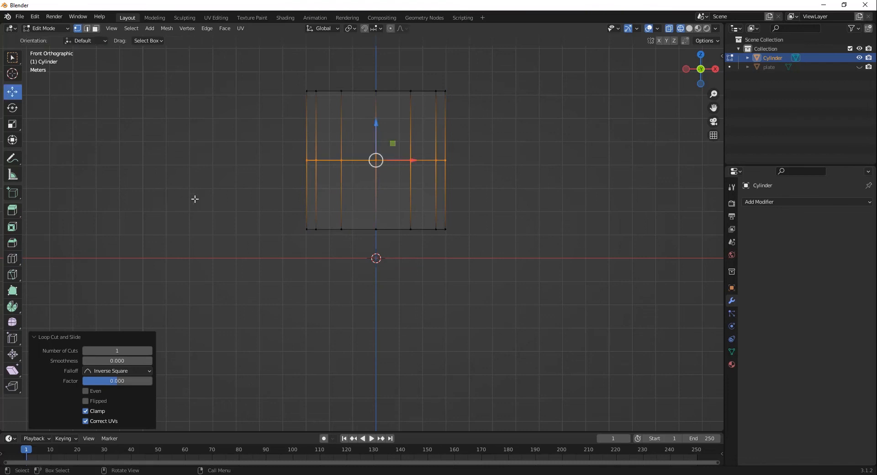
{"action": "left_click_drag", "start_coordinate": [194, 197], "coordinate": [448, 279]}
{"action": "key", "text": "ctrl+b"}
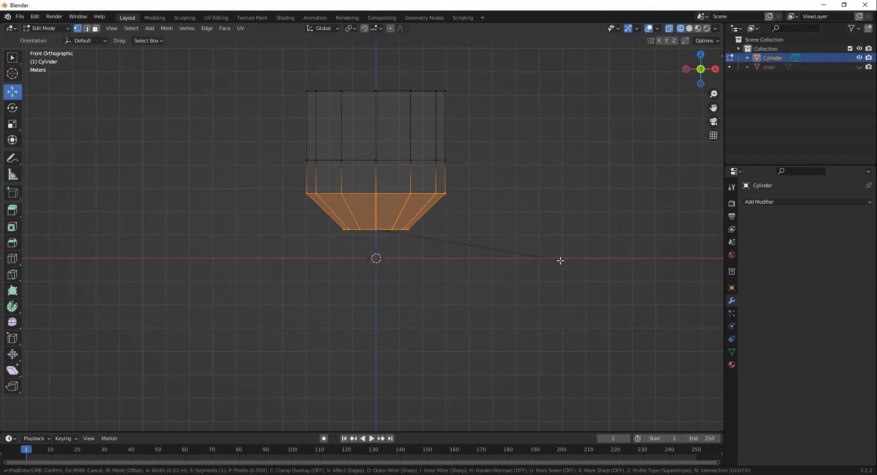
{"action": "scroll", "coordinate": [560, 261], "scroll_direction": "up", "scroll_amount": 3}
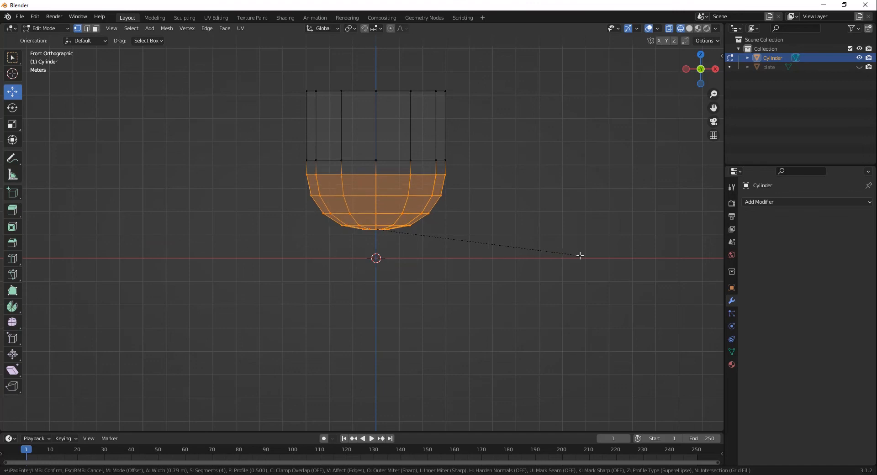
{"action": "left_click", "coordinate": [580, 255]}
Raise the cylinder's middle edge loop about 0.39 m and lower its top ring about 0.94 m.
{"action": "left_click_drag", "start_coordinate": [283, 143], "coordinate": [509, 165]}
{"action": "left_click_drag", "start_coordinate": [376, 122], "coordinate": [377, 113]}
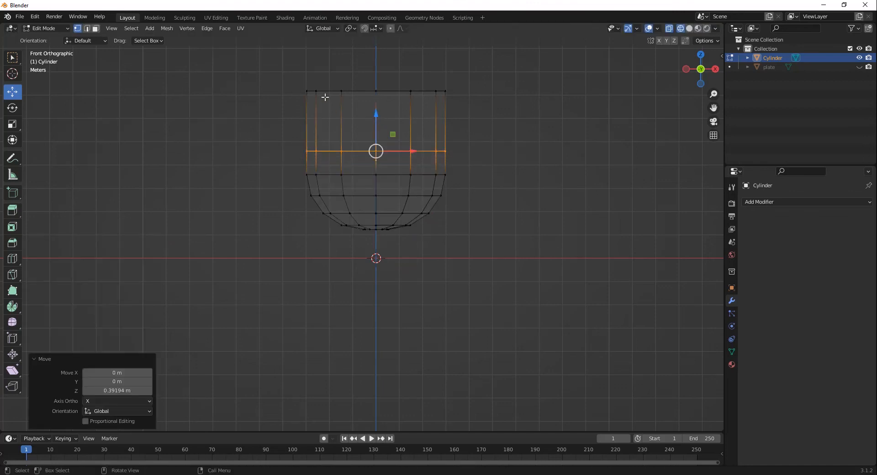
{"action": "left_click_drag", "start_coordinate": [299, 67], "coordinate": [505, 125]}
{"action": "left_click_drag", "start_coordinate": [376, 58], "coordinate": [392, 81]}
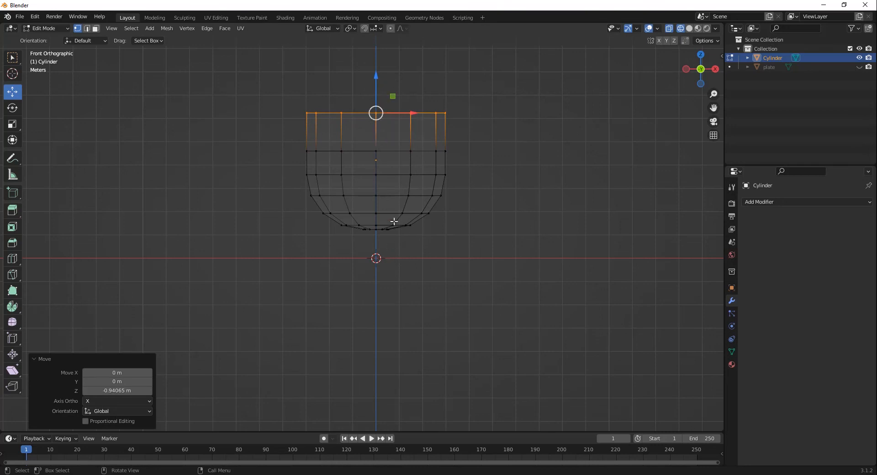
Delete the cylinder's top face in solid shading to open the cup.
{"action": "key", "text": "shift+z"}
{"action": "middle_click_drag", "start_coordinate": [429, 216], "coordinate": [425, 221]}
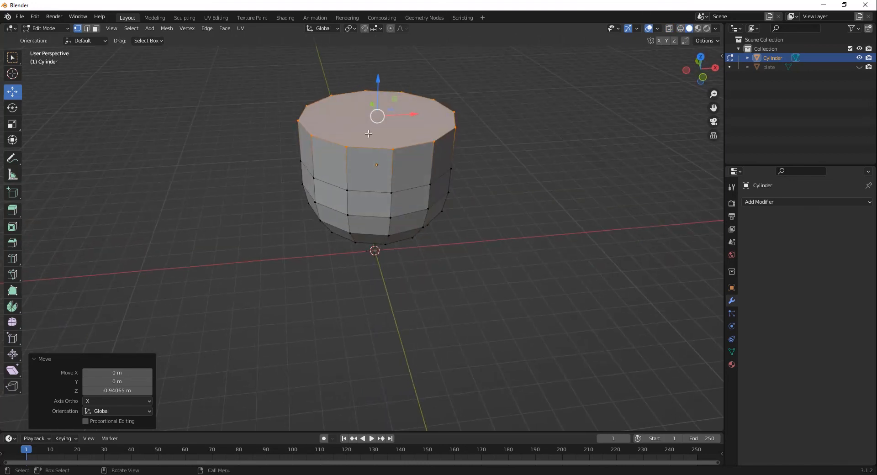
{"action": "key", "text": "3"}
{"action": "key", "text": "x"}
{"action": "left_click", "coordinate": [374, 113]}
{"action": "scroll", "coordinate": [413, 187], "scroll_direction": "down", "scroll_amount": 2}
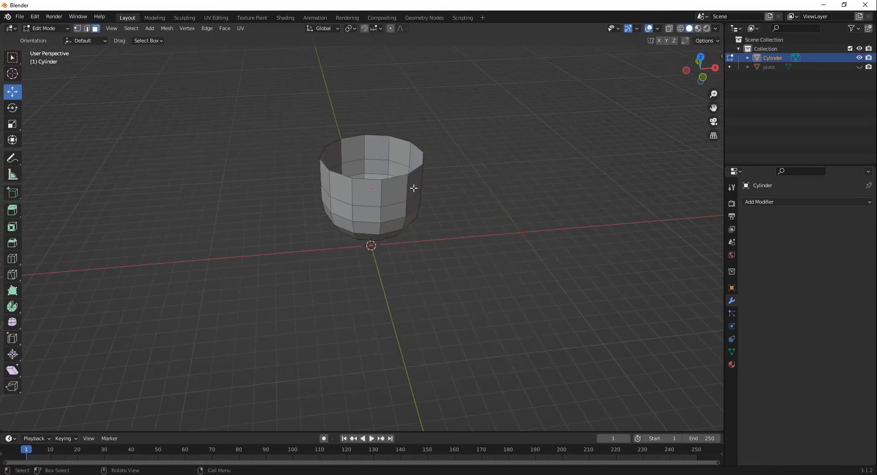
Scale the whole cup mesh to about 1.329 and place a duplicate of its bottommost faces about 0.62 m lower.
{"action": "middle_click_drag", "start_coordinate": [413, 188], "coordinate": [225, 279]}
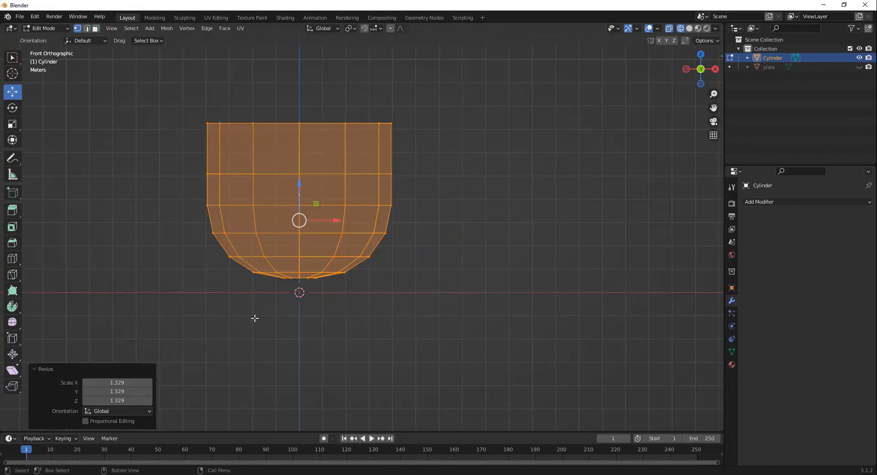
{"action": "left_click_drag", "start_coordinate": [255, 308], "coordinate": [360, 274]}
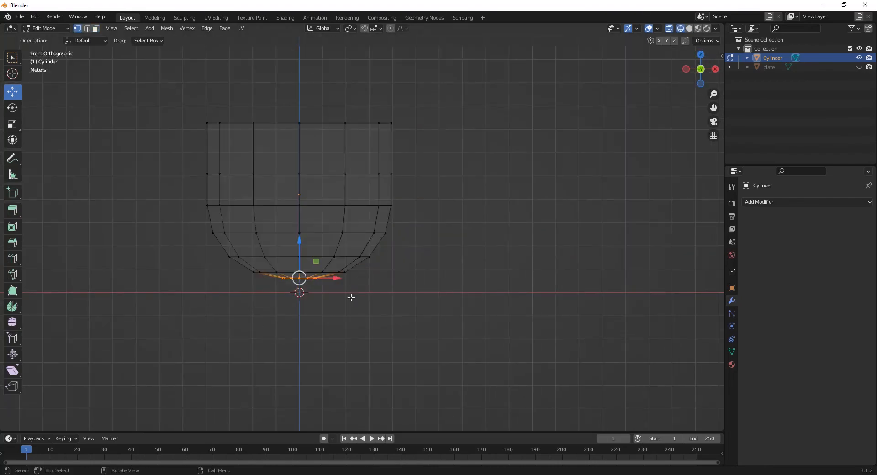
{"action": "middle_click_drag", "start_coordinate": [335, 289], "coordinate": [333, 278], "text": "shift"}
{"action": "scroll", "coordinate": [334, 277], "scroll_direction": "up", "scroll_amount": 1}
{"action": "key", "text": "3"}
{"action": "left_click_drag", "start_coordinate": [241, 256], "coordinate": [371, 226]}
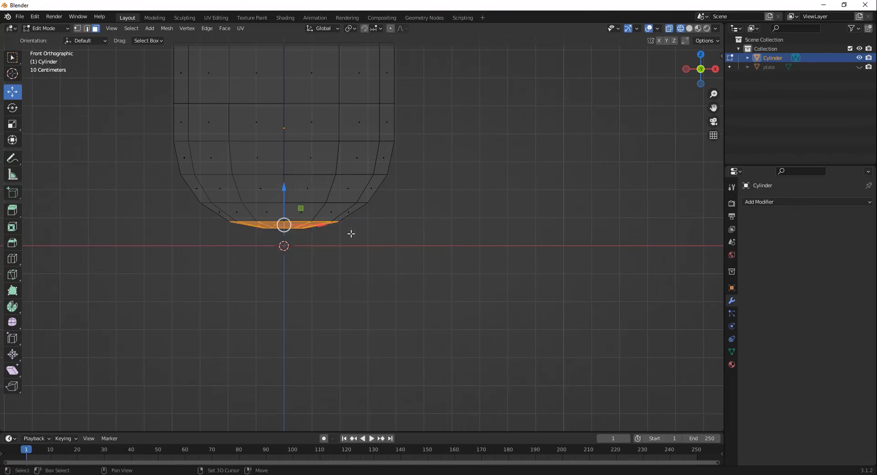
{"action": "key", "text": "shift+d"}
{"action": "right_click", "coordinate": [315, 210]}
{"action": "left_click_drag", "start_coordinate": [285, 187], "coordinate": [284, 204]}
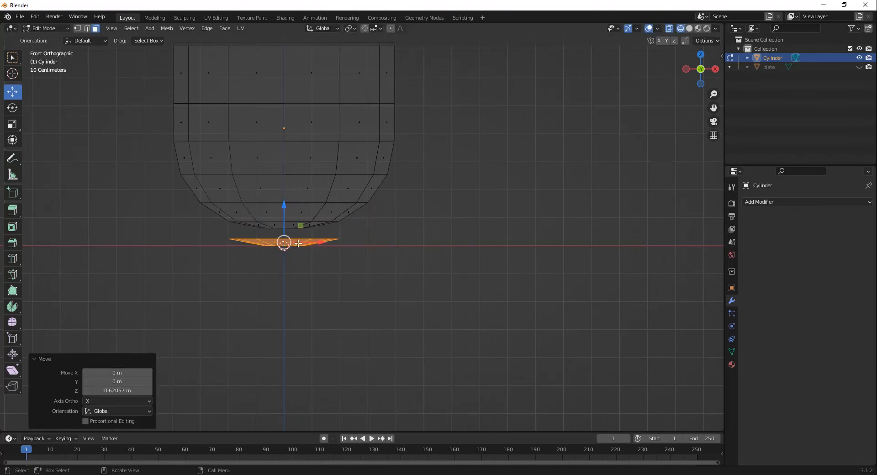
Separate the duplicated bottom faces into their own object and open only that object in Edit Mode.
{"action": "right_click", "coordinate": [274, 243]}
{"action": "mouse_move", "coordinate": [288, 417]}
{"action": "left_click", "coordinate": [336, 417]}
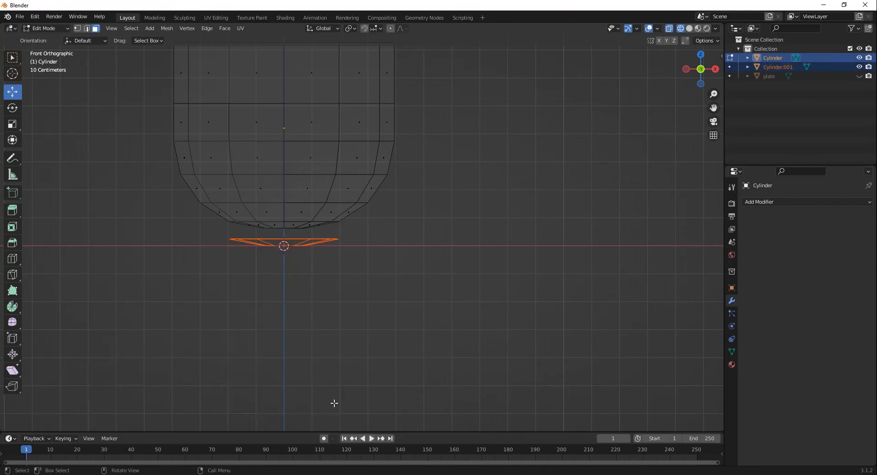
{"action": "key", "text": "Tab"}
{"action": "left_click_drag", "start_coordinate": [274, 291], "coordinate": [333, 233]}
{"action": "key", "text": "Tab"}
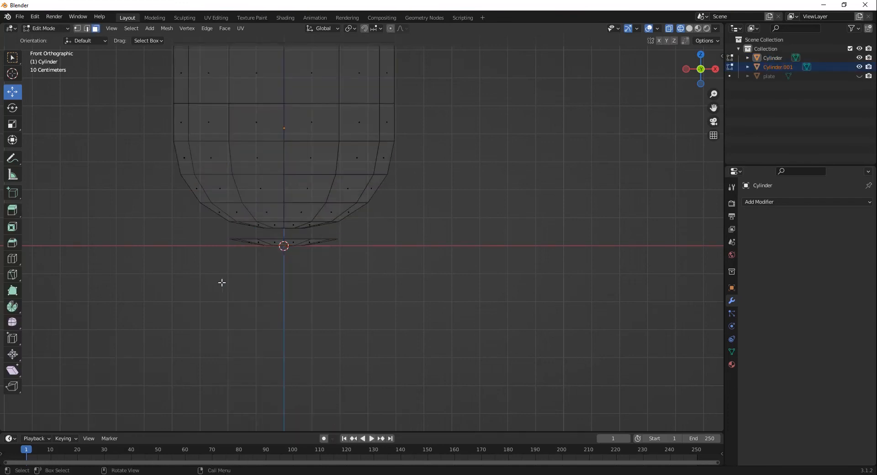
{"action": "key", "text": "Tab"}
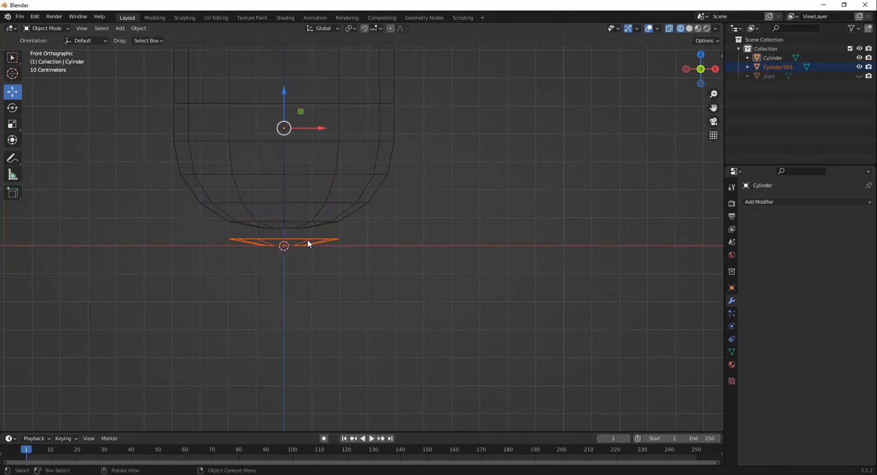
{"action": "left_click", "coordinate": [308, 241]}
{"action": "key", "text": "Tab"}
Raise the separated piece's upper vertex ring about 0.49 m to the cup's underside and scale the ring narrower.
{"action": "key", "text": "1"}
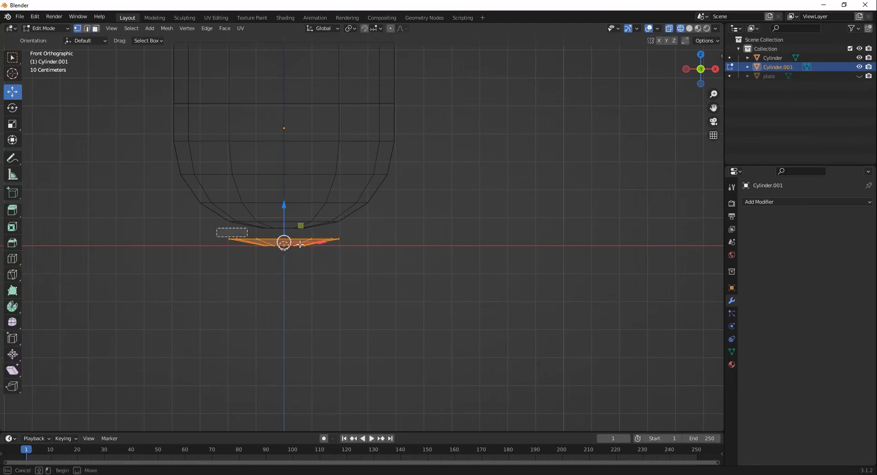
{"action": "left_click_drag", "start_coordinate": [283, 206], "coordinate": [284, 192]}
{"action": "key", "text": "s"}
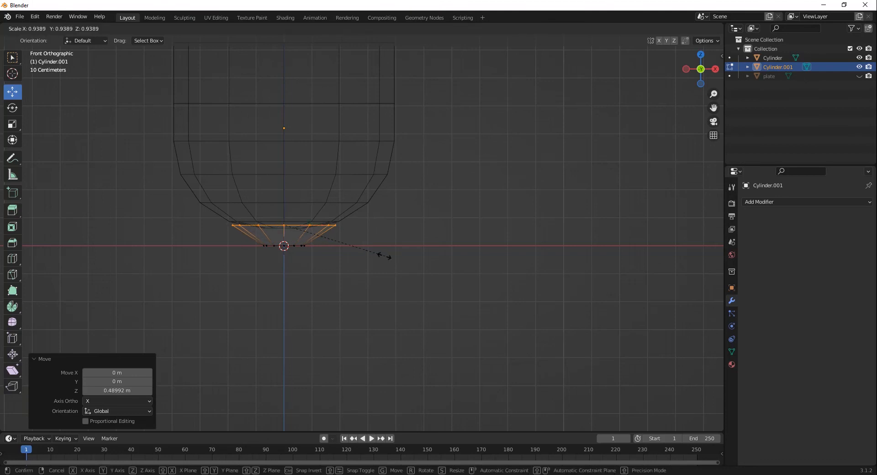
{"action": "left_click", "coordinate": [353, 250]}
Scale the foot's lower vertex ring to about 2.323 and lower it about 0.16 m.
{"action": "left_click_drag", "start_coordinate": [240, 236], "coordinate": [341, 270]}
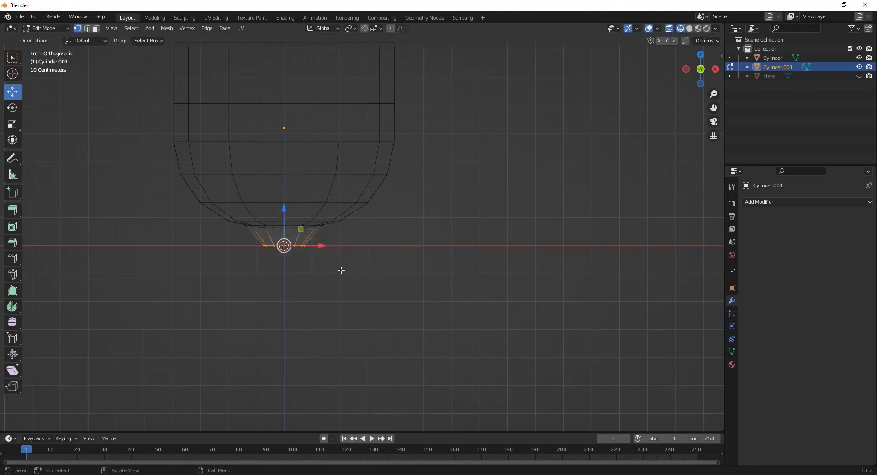
{"action": "key", "text": "s"}
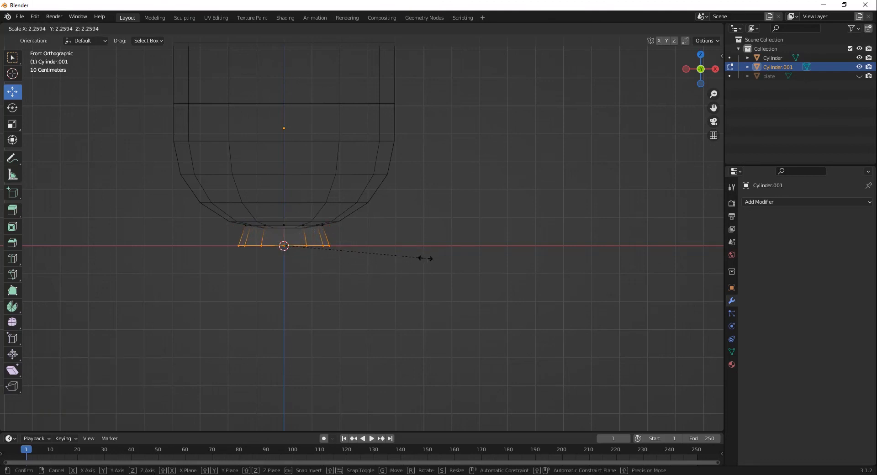
{"action": "left_click", "coordinate": [427, 255]}
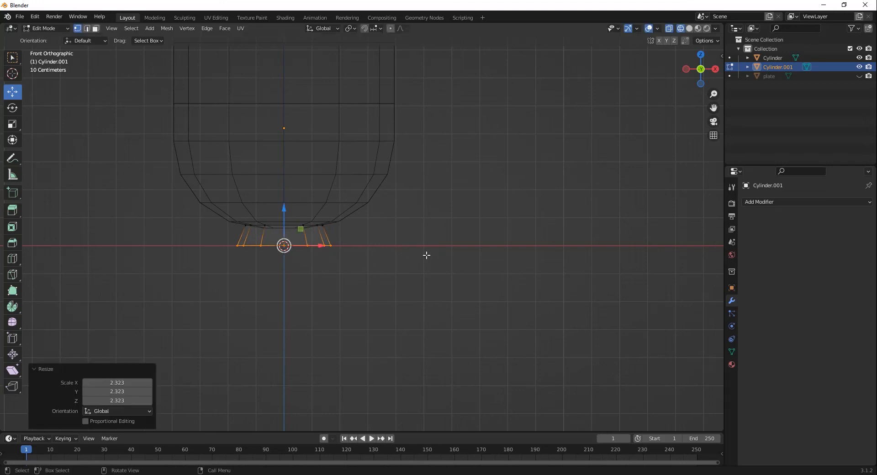
{"action": "left_click", "coordinate": [285, 215]}
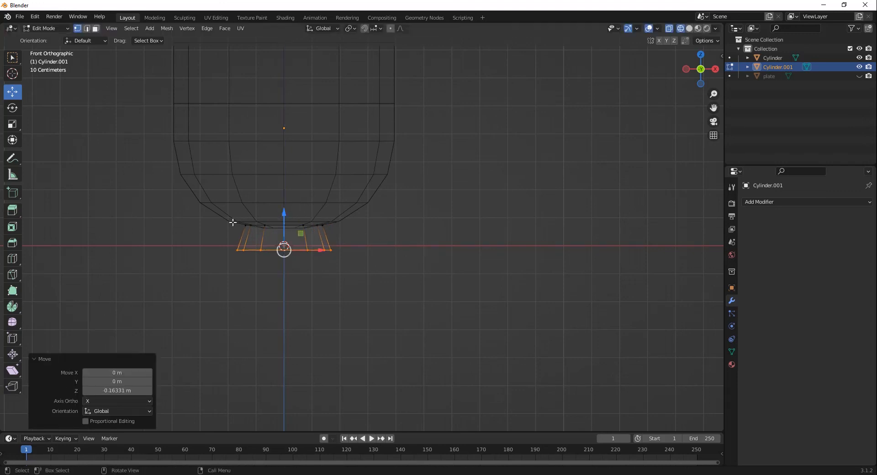
Delete the flat bottom face of the cup's foot in solid view.
{"action": "left_click_drag", "start_coordinate": [212, 216], "coordinate": [349, 241]}
{"action": "left_click", "coordinate": [376, 242]}
{"action": "key", "text": "shift+z"}
{"action": "mouse_move", "coordinate": [351, 258]}
{"action": "middle_mouse_down"}
{"action": "mouse_move", "coordinate": [312, 236]}
{"action": "mouse_move", "coordinate": [304, 253]}
{"action": "mouse_move", "coordinate": [319, 223]}
{"action": "middle_mouse_up"}
{"action": "key", "text": "3"}
{"action": "left_click", "coordinate": [329, 269]}
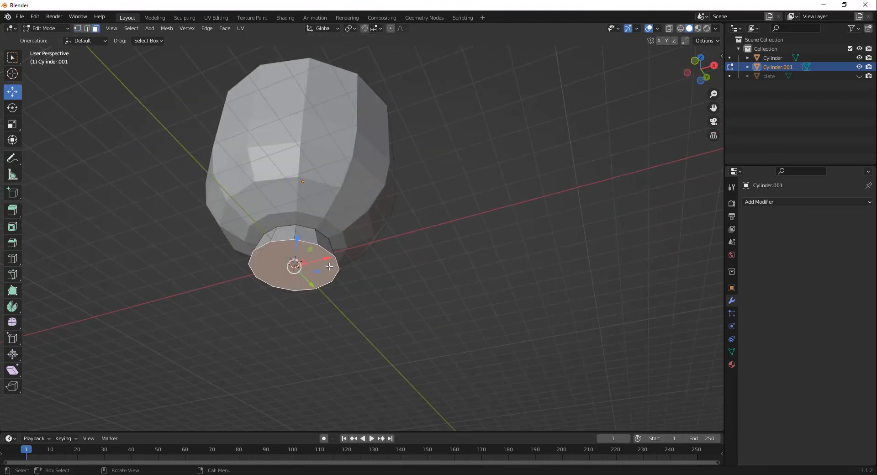
{"action": "key", "text": "x"}
{"action": "left_click", "coordinate": [332, 267]}
{"action": "middle_click_drag", "start_coordinate": [331, 267], "coordinate": [290, 303]}
{"action": "scroll", "coordinate": [404, 289], "scroll_direction": "down", "scroll_amount": 5}
{"action": "scroll", "coordinate": [404, 290], "scroll_direction": "up", "scroll_amount": 6}
{"action": "scroll", "coordinate": [289, 304], "scroll_direction": "up", "scroll_amount": 2}
{"action": "middle_click_drag", "start_coordinate": [229, 260], "coordinate": [307, 267], "text": "shift"}
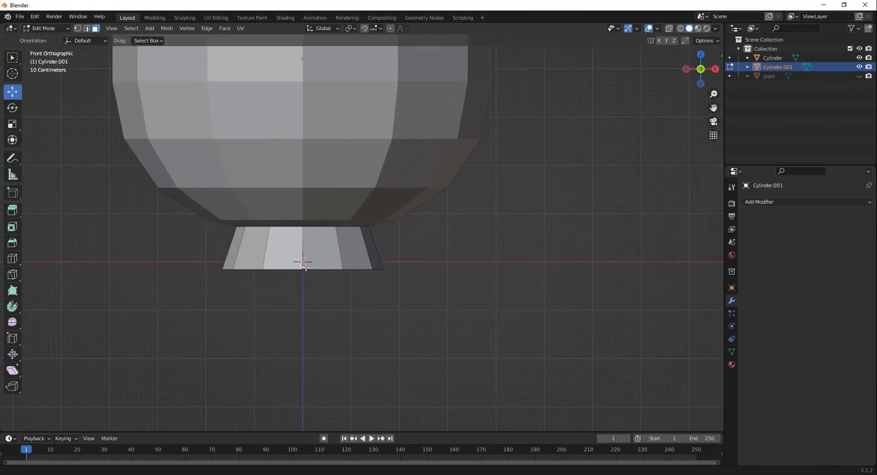
Return the foot to Object Mode and shade it smooth.
{"action": "scroll", "coordinate": [306, 268], "scroll_direction": "down", "scroll_amount": 3}
{"action": "scroll", "coordinate": [306, 267], "scroll_direction": "down", "scroll_amount": 4}
{"action": "mouse_move", "coordinate": [370, 260]}
{"action": "middle_mouse_down"}
{"action": "mouse_move", "coordinate": [366, 306]}
{"action": "mouse_move", "coordinate": [366, 249]}
{"action": "middle_mouse_up"}
{"action": "key", "text": "Tab"}
{"action": "right_click", "coordinate": [347, 239]}
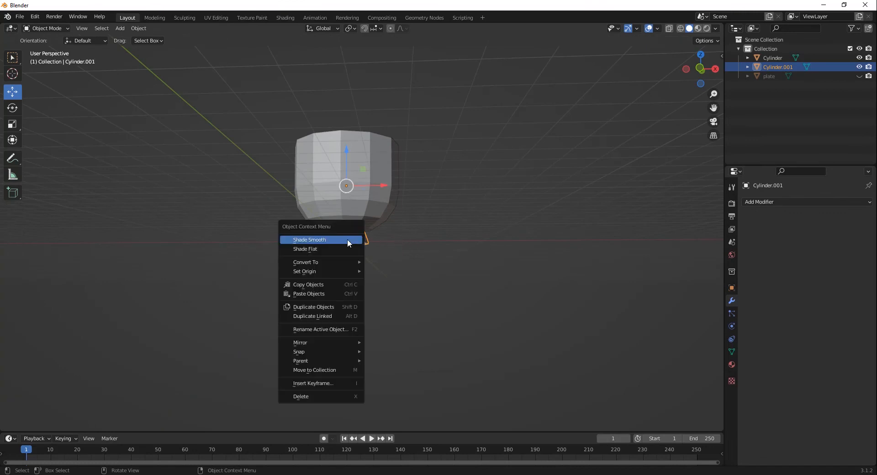
{"action": "key", "text": "Escape"}
{"action": "scroll", "coordinate": [224, 142], "scroll_direction": "up", "scroll_amount": 5}
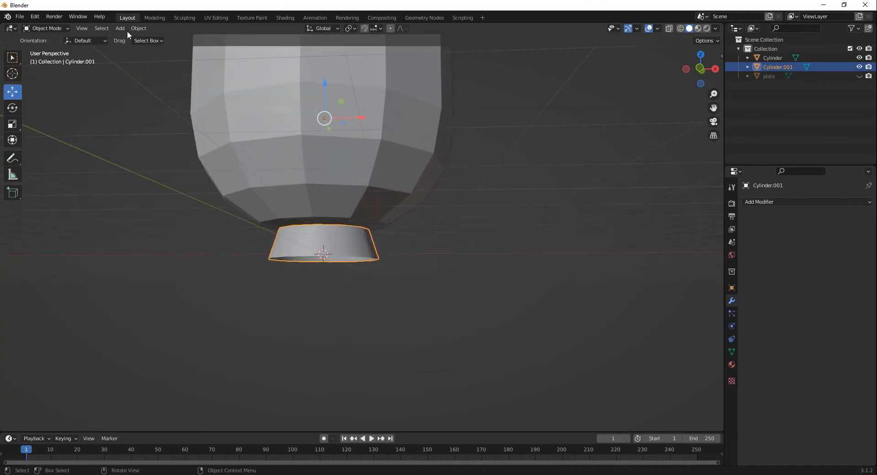
Set the foot's origin to its geometry, using the median center.
{"action": "left_click", "coordinate": [139, 28]}
{"action": "mouse_move", "coordinate": [166, 49]}
{"action": "left_click", "coordinate": [254, 58]}
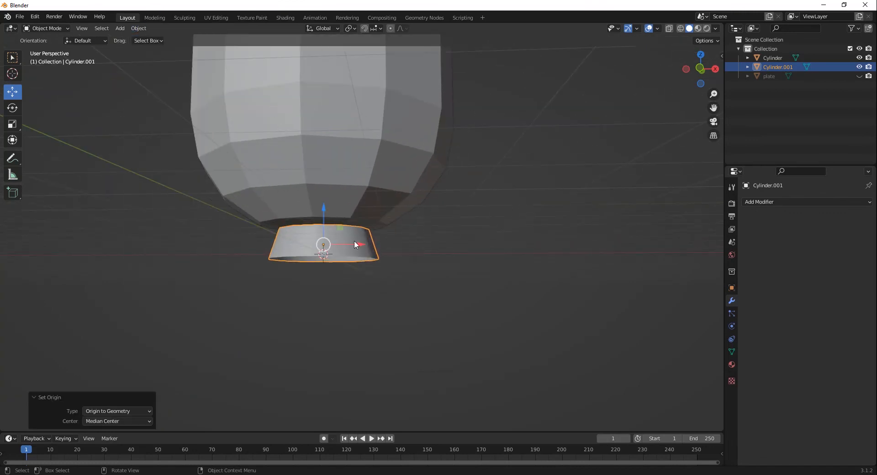
{"action": "left_click", "coordinate": [272, 291]}
Add a Solidify modifier to the cup's bowl.
{"action": "middle_click_drag", "start_coordinate": [271, 291], "coordinate": [318, 312]}
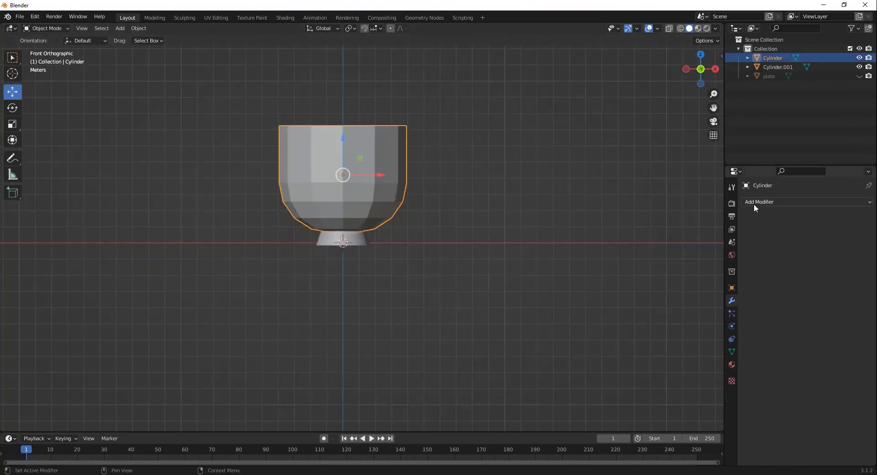
{"action": "left_click", "coordinate": [753, 204]}
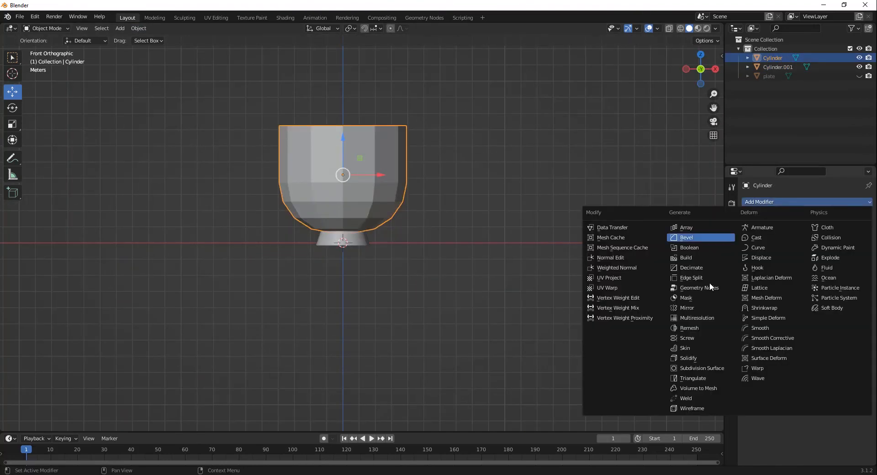
{"action": "left_click", "coordinate": [716, 356]}
{"action": "middle_click_drag", "start_coordinate": [484, 256], "coordinate": [423, 267]}
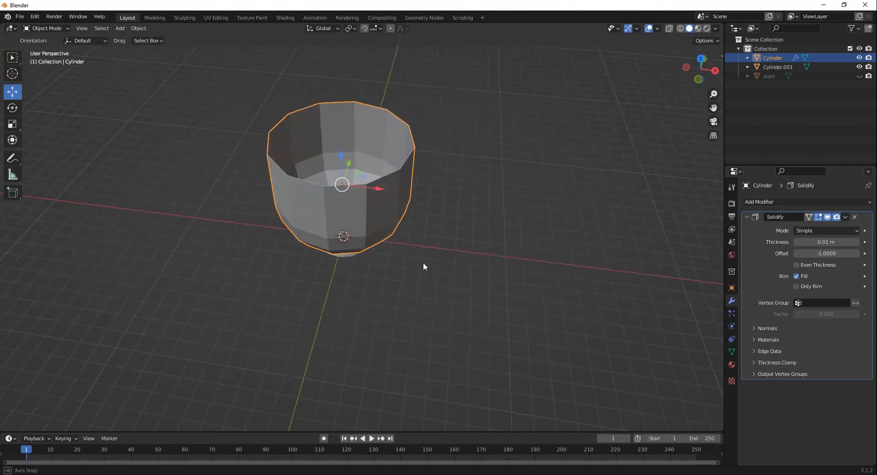
{"action": "scroll", "coordinate": [423, 266], "scroll_direction": "up", "scroll_amount": 4}
{"action": "middle_click_drag", "start_coordinate": [408, 120], "coordinate": [402, 172], "text": "shift"}
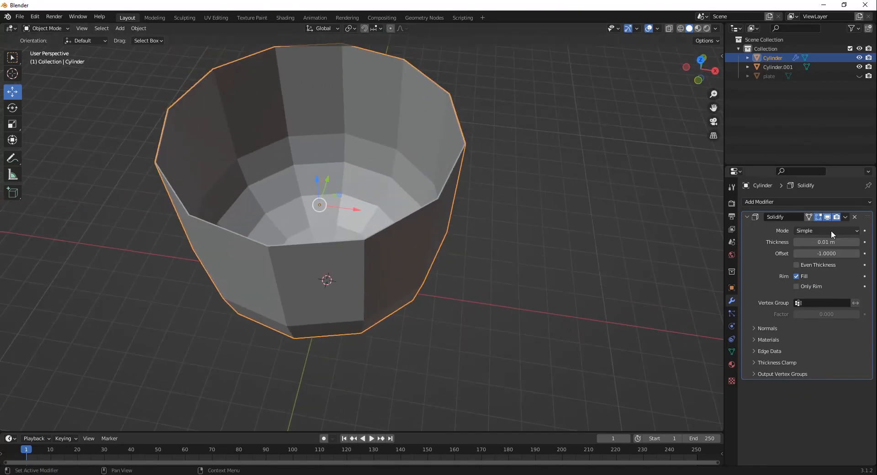
Raise the bowl's Solidify thickness to slightly above 0.05 m and apply the modifier.
{"action": "left_click", "coordinate": [856, 243]}
{"action": "left_click", "coordinate": [857, 244]}
{"action": "left_click", "coordinate": [856, 244]}
{"action": "left_click", "coordinate": [856, 244]}
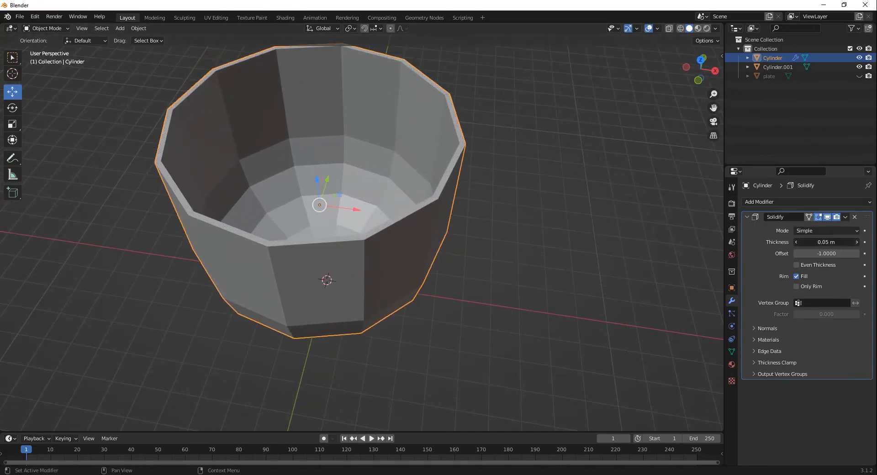
{"action": "left_click", "coordinate": [856, 242]}
{"action": "left_click", "coordinate": [857, 242]}
{"action": "left_click", "coordinate": [845, 216]}
{"action": "left_click", "coordinate": [829, 225]}
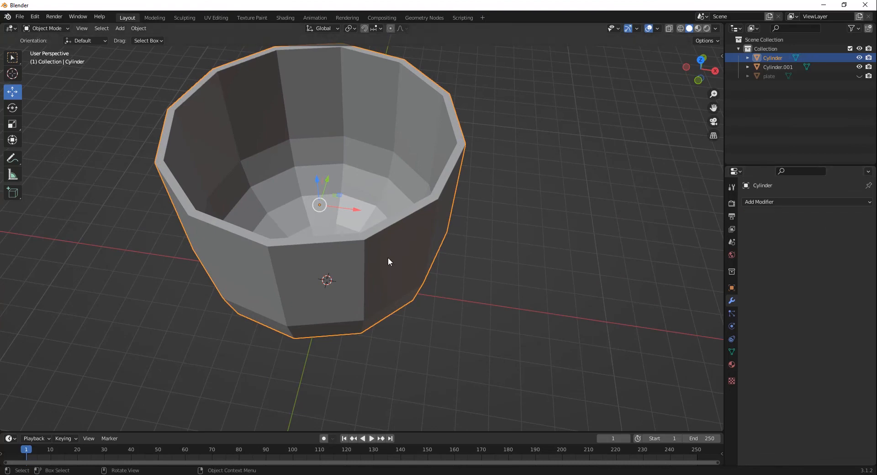
Add edge loops close to the rim on the bowl's outer and inner walls, sliding the inner one to a factor of about -0.980.
{"action": "middle_click_drag", "start_coordinate": [388, 257], "coordinate": [330, 229]}
{"action": "key", "text": "Tab"}
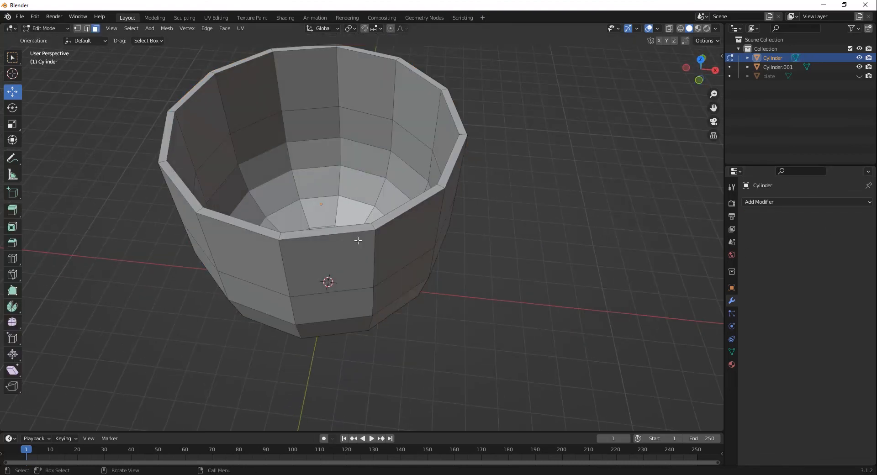
{"action": "scroll", "coordinate": [357, 241], "scroll_direction": "up", "scroll_amount": 4}
{"action": "left_click", "coordinate": [13, 256]}
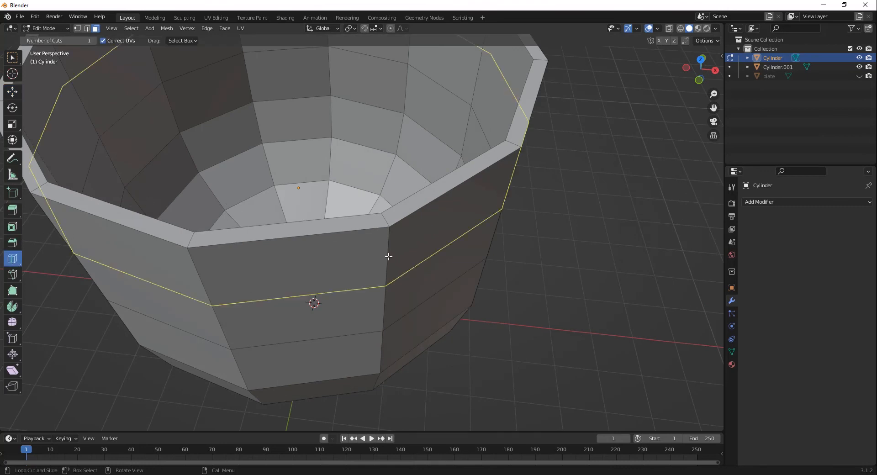
{"action": "left_click_drag", "start_coordinate": [388, 256], "coordinate": [394, 225]}
{"action": "middle_click_drag", "start_coordinate": [452, 176], "coordinate": [451, 265], "text": "shift"}
{"action": "left_click_drag", "start_coordinate": [470, 166], "coordinate": [492, 121]}
{"action": "left_click", "coordinate": [12, 91]}
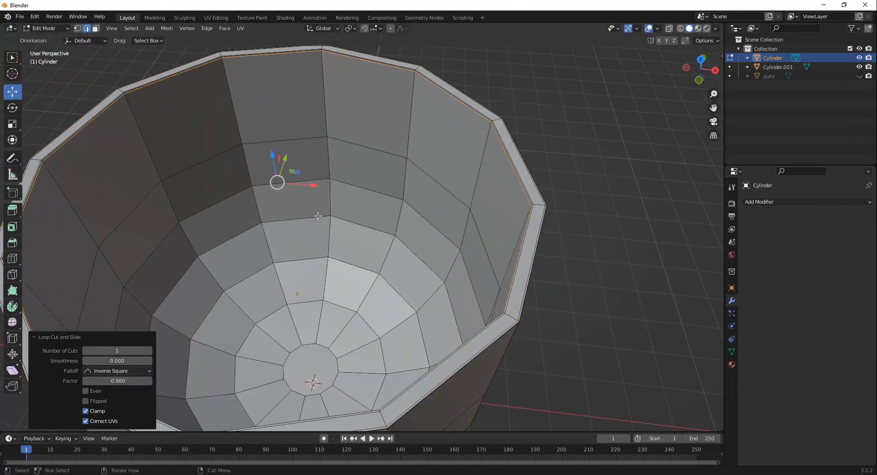
Shade the bowl smooth in Object Mode and add a Subdivision modifier with viewport level 1.
{"action": "key", "text": "Tab"}
{"action": "right_click", "coordinate": [338, 227]}
{"action": "left_click", "coordinate": [338, 227]}
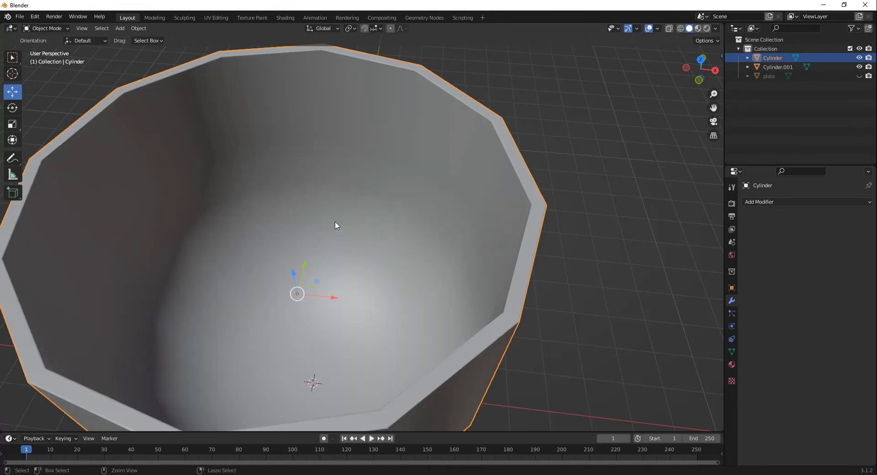
{"action": "key", "text": "ctrl+1"}
{"action": "left_click", "coordinate": [574, 220]}
{"action": "scroll", "coordinate": [389, 284], "scroll_direction": "down", "scroll_amount": 6}
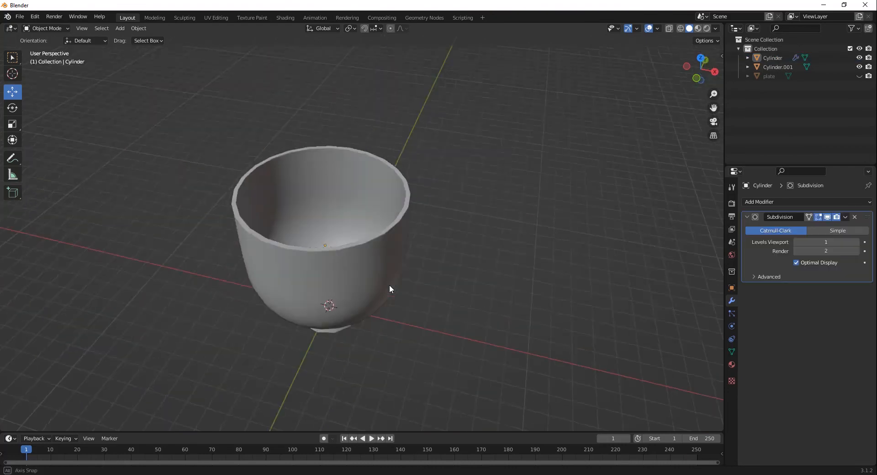
Raise the foot slightly so that it meets the underside of the bowl.
{"action": "middle_click_drag", "start_coordinate": [389, 284], "coordinate": [336, 250]}
{"action": "left_click", "coordinate": [319, 295]}
{"action": "scroll", "coordinate": [319, 295], "scroll_direction": "up", "scroll_amount": 5}
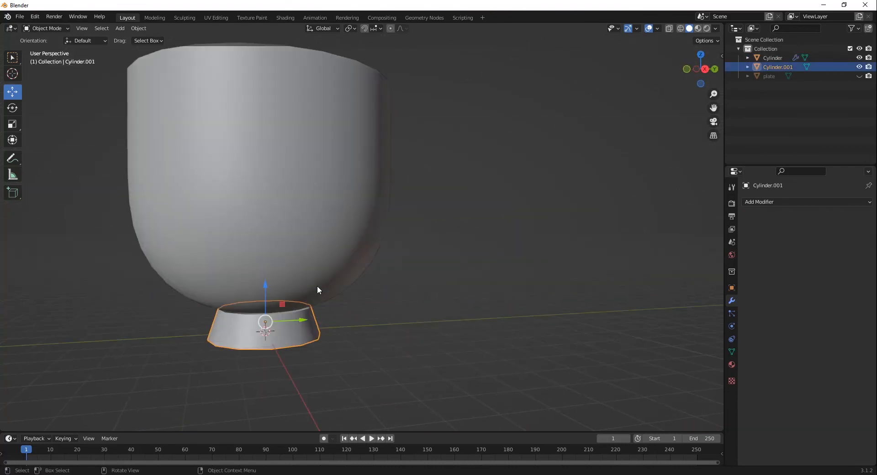
{"action": "left_click_drag", "start_coordinate": [303, 235], "coordinate": [303, 232]}
{"action": "left_click", "coordinate": [476, 244]}
{"action": "scroll", "coordinate": [475, 245], "scroll_direction": "down", "scroll_amount": 4}
{"action": "middle_click_drag", "start_coordinate": [382, 281], "coordinate": [476, 321]}
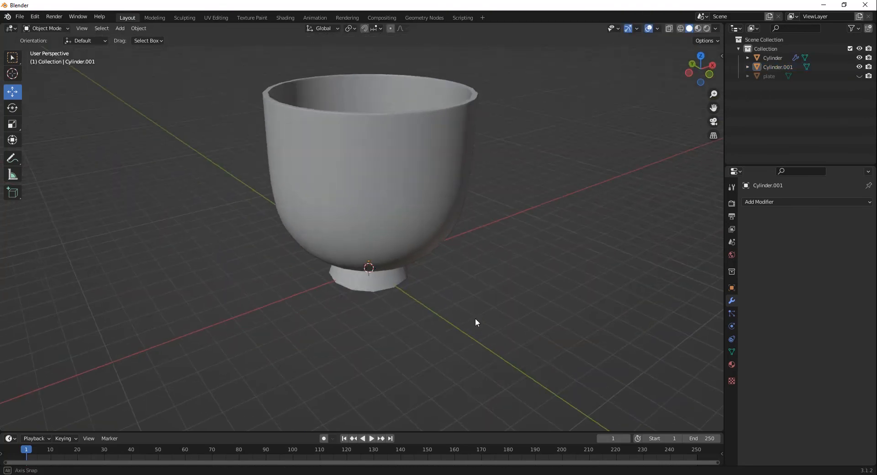
{"action": "scroll", "coordinate": [448, 276], "scroll_direction": "down", "scroll_amount": 3}
Sketch a curled handle outline beside the cup in front view with the Annotate tool, ending at the bowl's lower side.
{"action": "mouse_move", "coordinate": [448, 276]}
{"action": "middle_mouse_down"}
{"action": "mouse_move", "coordinate": [393, 339]}
{"action": "mouse_move", "coordinate": [395, 133]}
{"action": "mouse_move", "coordinate": [359, 232]}
{"action": "mouse_move", "coordinate": [333, 244]}
{"action": "middle_mouse_up"}
{"action": "scroll", "coordinate": [392, 174], "scroll_direction": "up", "scroll_amount": 4}
{"action": "scroll", "coordinate": [336, 242], "scroll_direction": "up", "scroll_amount": 1}
{"action": "key", "text": "d"}
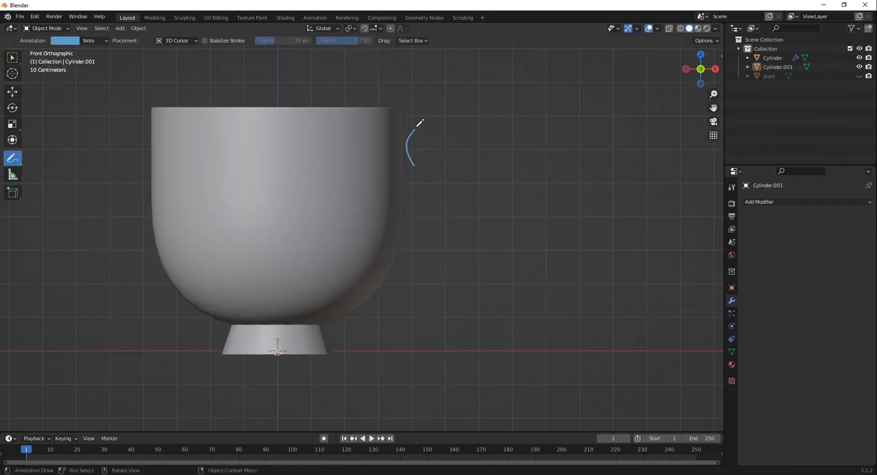
{"action": "left_click_drag", "start_coordinate": [451, 121], "coordinate": [448, 232]}
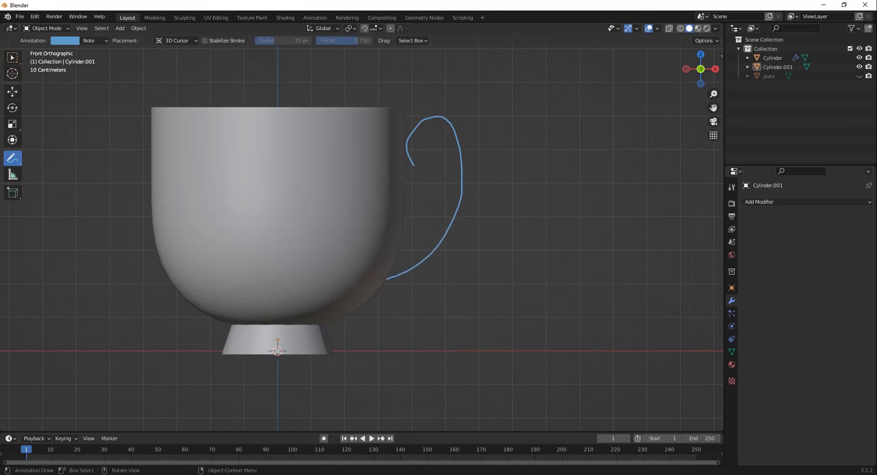
Erase the upper part of the handle annotation and redraw it as a taller, wider curl with overlapping strokes.
{"action": "mouse_move", "coordinate": [10, 161]}
{"action": "left_mouse_down"}
{"action": "mouse_move", "coordinate": [50, 200]}
{"action": "mouse_move", "coordinate": [51, 217]}
{"action": "left_mouse_up"}
{"action": "mouse_move", "coordinate": [413, 161]}
{"action": "left_mouse_down"}
{"action": "mouse_move", "coordinate": [466, 206]}
{"action": "mouse_move", "coordinate": [460, 215]}
{"action": "left_mouse_up"}
{"action": "left_click_drag", "start_coordinate": [13, 160], "coordinate": [32, 163]}
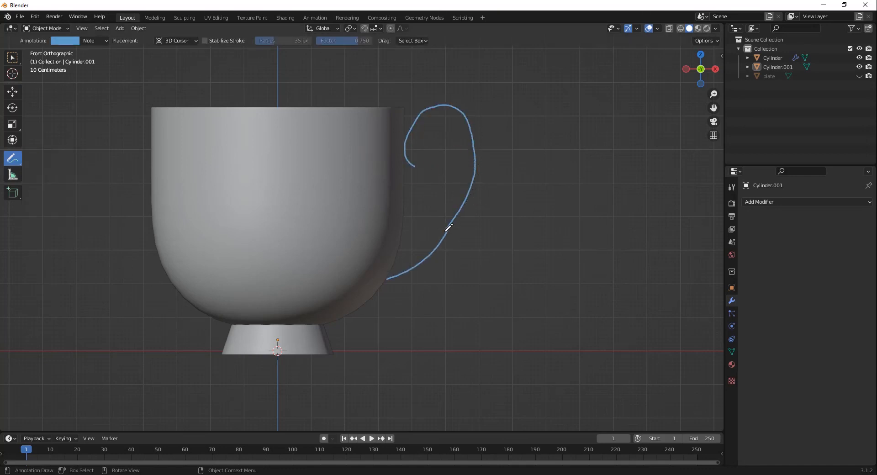
{"action": "left_click_drag", "start_coordinate": [472, 141], "coordinate": [463, 215]}
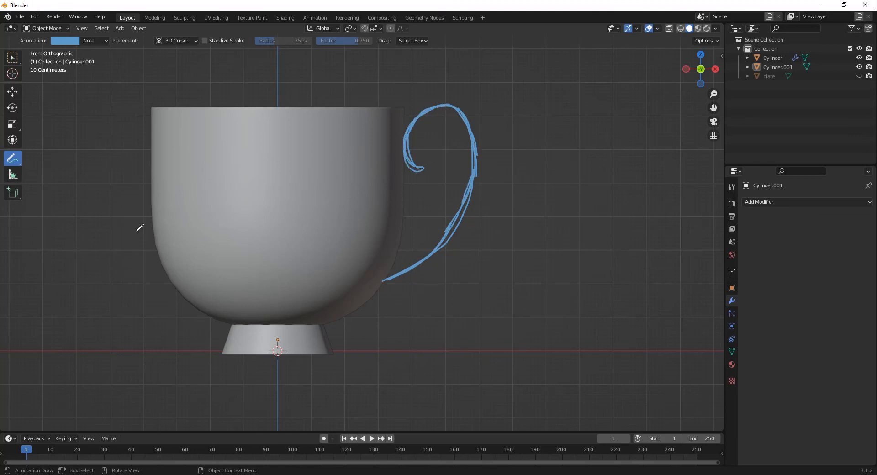
Erase stray annotation strokes along the handle's outer curve and beneath its inner curl.
{"action": "left_click_drag", "start_coordinate": [13, 158], "coordinate": [59, 217]}
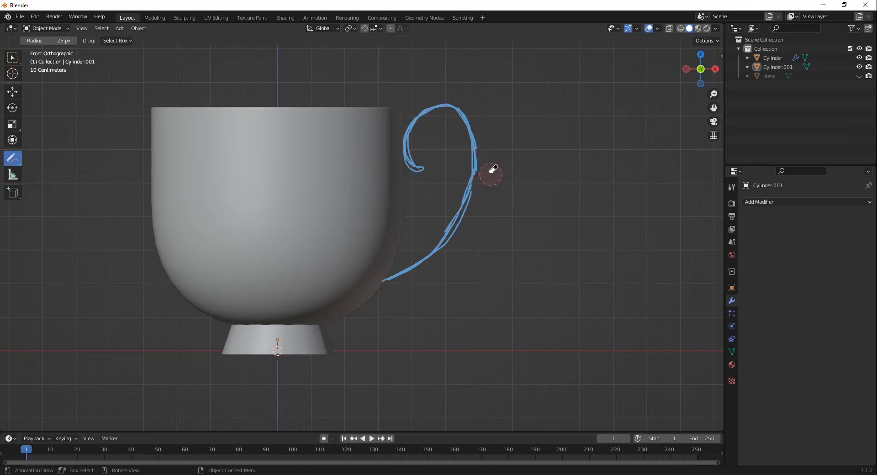
{"action": "left_click_drag", "start_coordinate": [493, 169], "coordinate": [461, 242]}
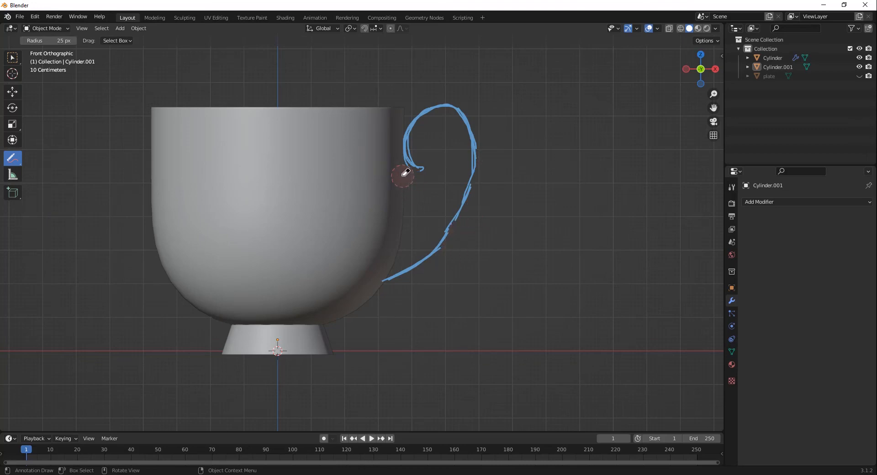
{"action": "left_click_drag", "start_coordinate": [402, 176], "coordinate": [413, 180]}
{"action": "left_click_drag", "start_coordinate": [13, 159], "coordinate": [50, 163]}
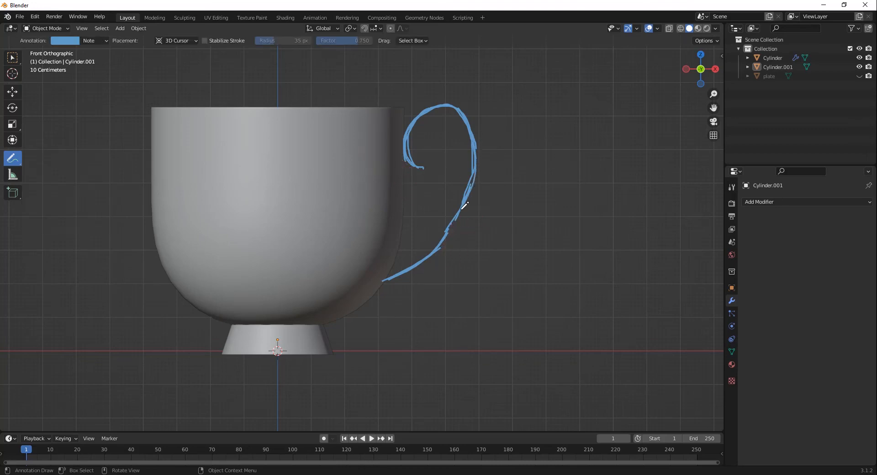
Add a Bezier curve and move it 4.374 m up and about 4.54 m along X to the handle sketch.
{"action": "left_click", "coordinate": [12, 91]}
{"action": "scroll", "coordinate": [68, 292], "scroll_direction": "down", "scroll_amount": 4}
{"action": "mouse_move", "coordinate": [69, 296]}
{"action": "middle_mouse_down"}
{"action": "mouse_move", "coordinate": [282, 308]}
{"action": "mouse_move", "coordinate": [428, 288]}
{"action": "mouse_move", "coordinate": [416, 337]}
{"action": "middle_mouse_up"}
{"action": "left_click", "coordinate": [120, 28]}
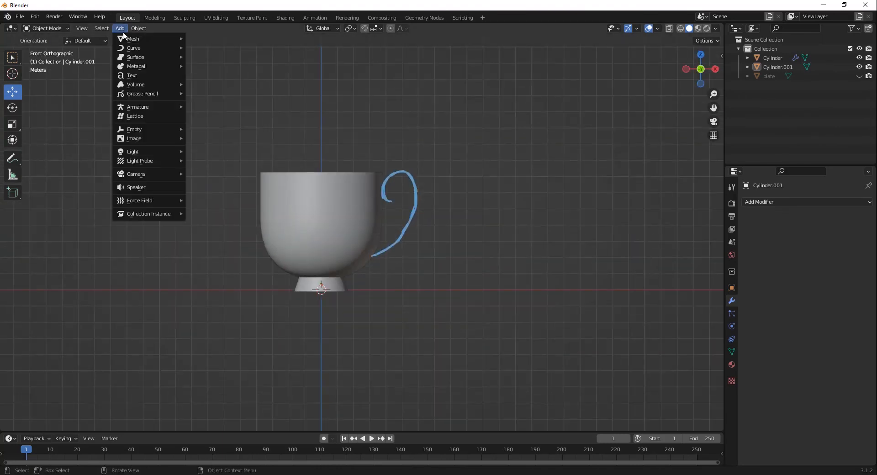
{"action": "mouse_move", "coordinate": [137, 48]}
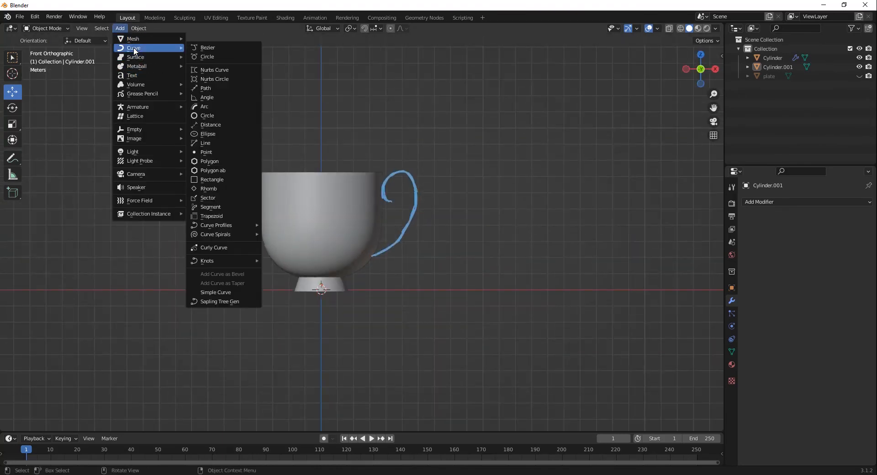
{"action": "left_click", "coordinate": [224, 50]}
{"action": "left_click_drag", "start_coordinate": [322, 254], "coordinate": [322, 184]}
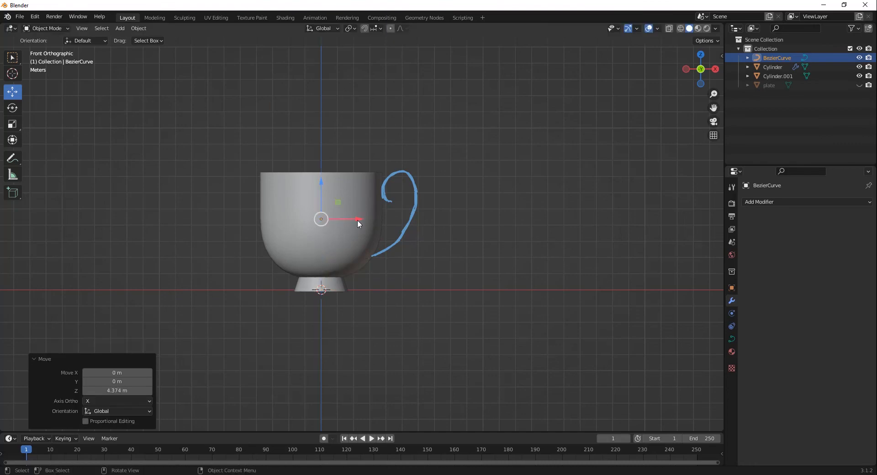
{"action": "left_click_drag", "start_coordinate": [359, 220], "coordinate": [442, 220]}
Scale the Bezier curve to 3.431 with 90° X and Y rotation, and fit its points to the handle sketch in Edit Mode.
{"action": "key", "text": "s"}
{"action": "left_click", "coordinate": [445, 234]}
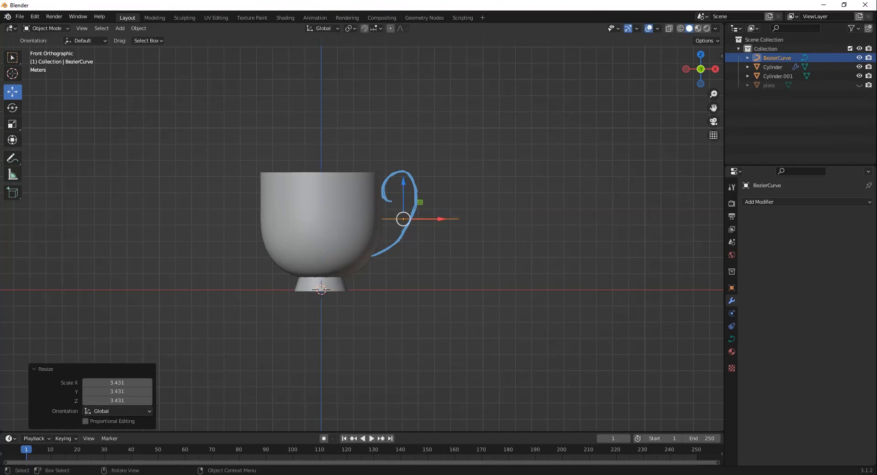
{"action": "scroll", "coordinate": [445, 235], "scroll_direction": "down", "scroll_amount": 1}
{"action": "scroll", "coordinate": [445, 234], "scroll_direction": "up", "scroll_amount": 3}
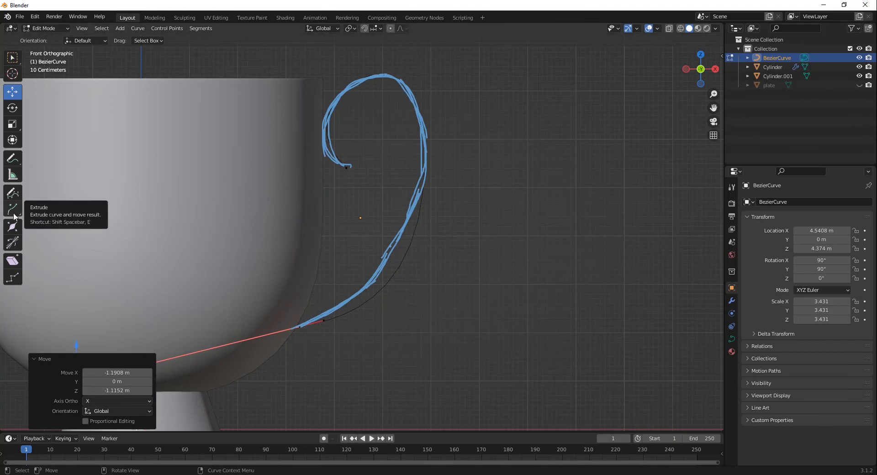
{"action": "left_click", "coordinate": [10, 196]}
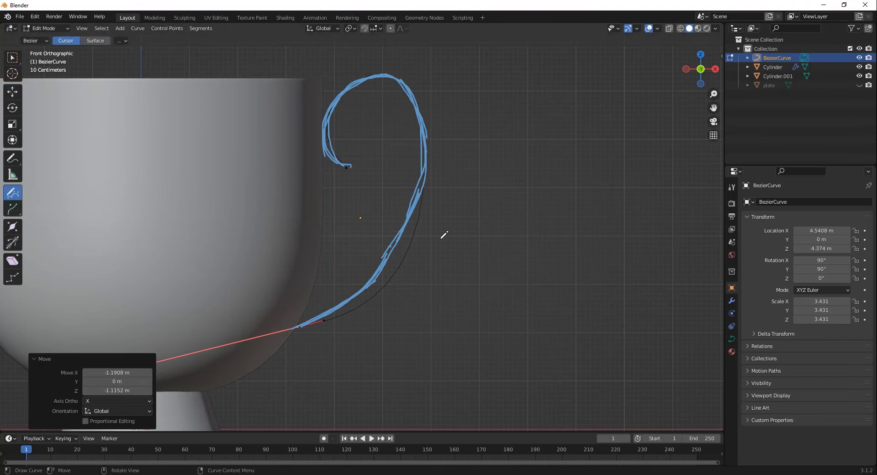
{"action": "left_click", "coordinate": [403, 261]}
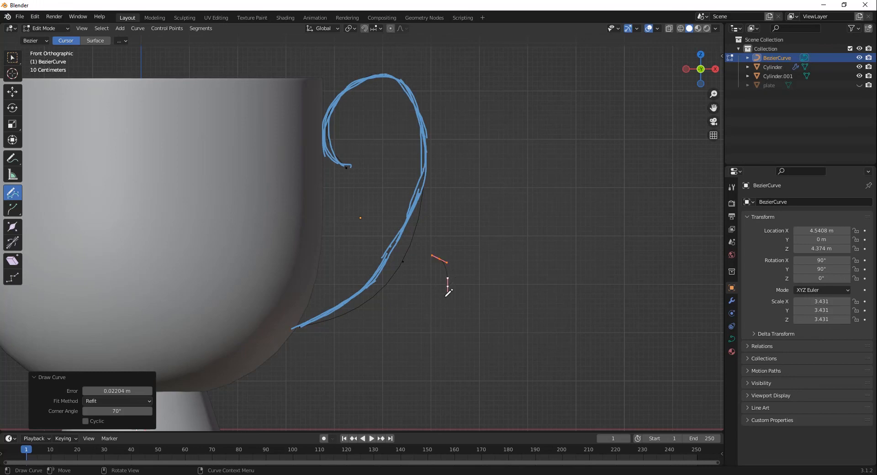
{"action": "left_click_drag", "start_coordinate": [456, 332], "coordinate": [469, 338]}
{"action": "key", "text": "ctrl+z"}
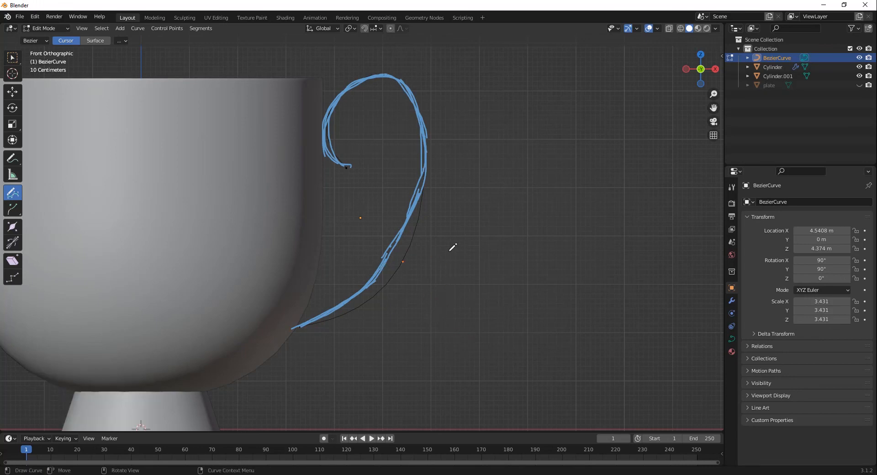
{"action": "key", "text": "ctrl+z"}
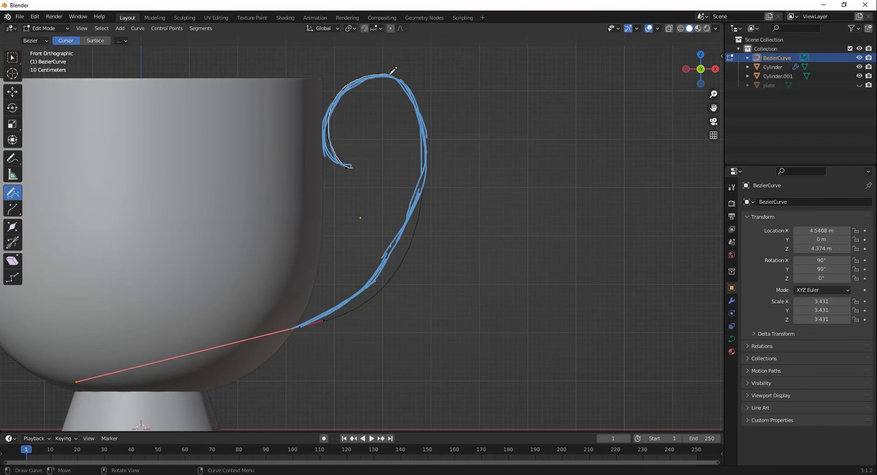
Trace the handle sketch with a freehand Draw curve from the inner curl to the bowl's lower side.
{"action": "left_click_drag", "start_coordinate": [436, 181], "coordinate": [325, 317]}
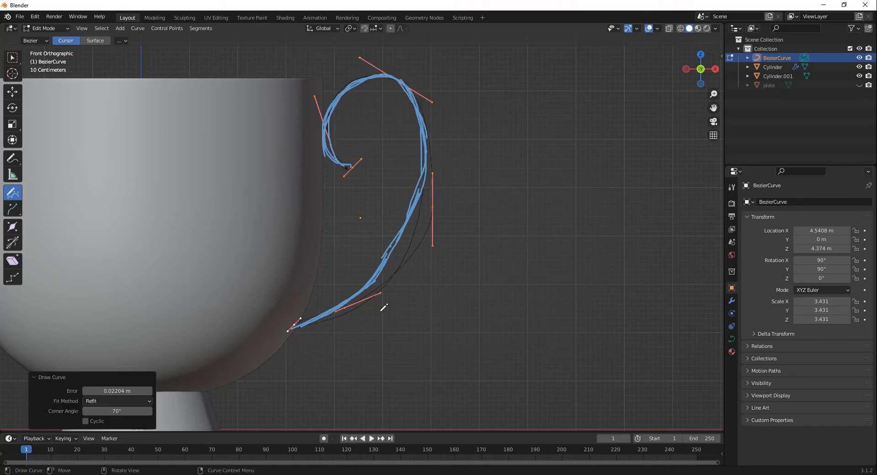
Undo the latest freehand curve strokes drawn over the handle sketch.
{"action": "key", "text": "ctrl+z"}
{"action": "key", "text": "ctrl+z"}
{"action": "mouse_move", "coordinate": [566, 167]}
{"action": "left_mouse_down"}
{"action": "mouse_move", "coordinate": [558, 319]}
{"action": "mouse_move", "coordinate": [528, 344]}
{"action": "left_mouse_up"}
{"action": "key", "text": "ctrl+z"}
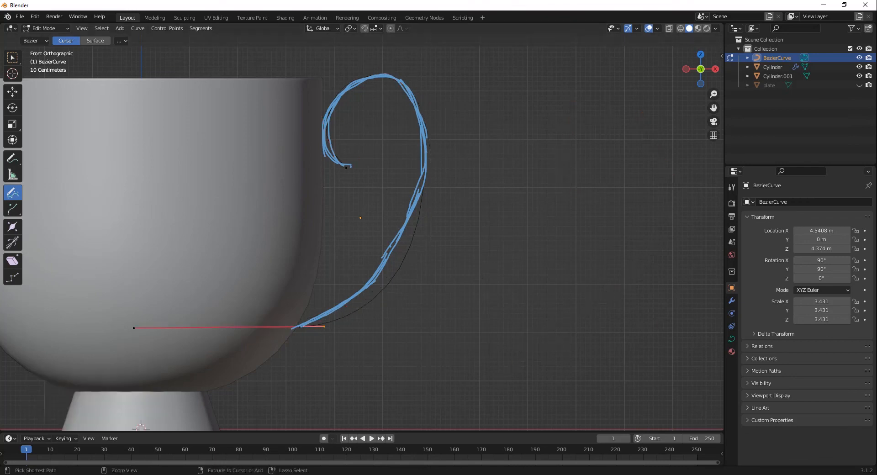
Move all points of the existing handle curve along X, clear of the sketch, and deselect them.
{"action": "left_click", "coordinate": [12, 92]}
{"action": "left_click_drag", "start_coordinate": [426, 151], "coordinate": [476, 165]}
{"action": "key", "text": "a"}
{"action": "left_click_drag", "start_coordinate": [357, 214], "coordinate": [557, 214]}
{"action": "key", "text": "alt+a"}
Redraw the handle curve freehand over the sketch from the inner curl to the bowl's lower side, and return to Object Mode.
{"action": "left_click", "coordinate": [13, 193]}
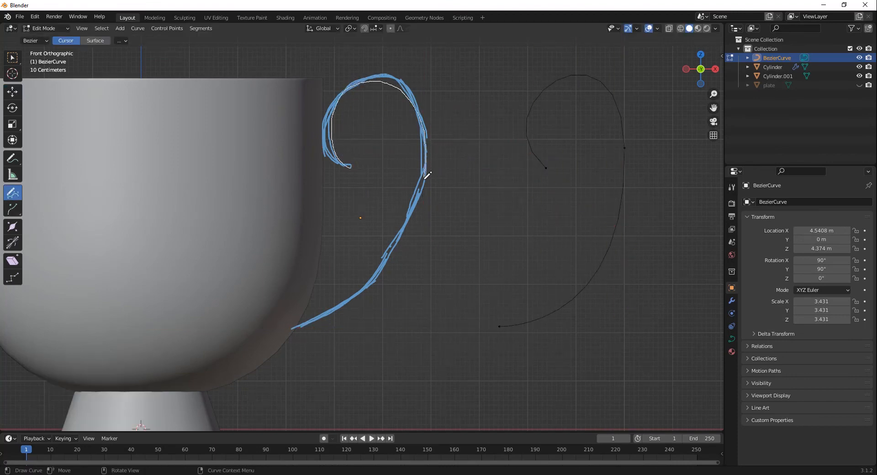
{"action": "left_click_drag", "start_coordinate": [301, 318], "coordinate": [297, 323]}
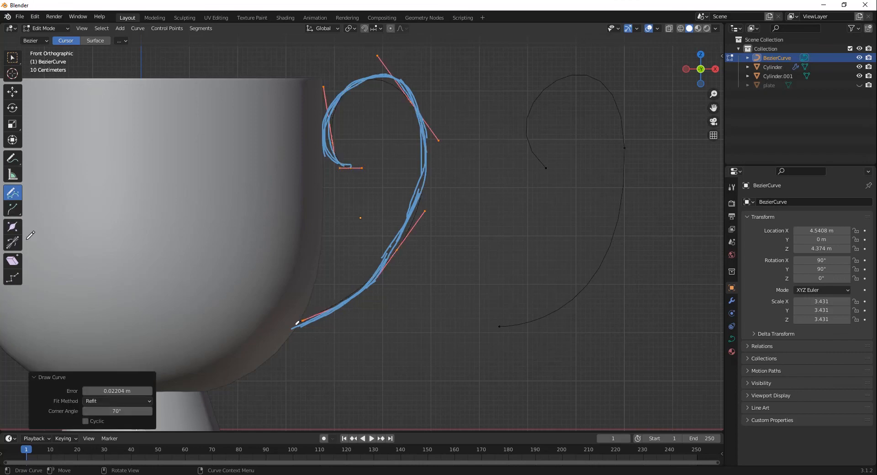
{"action": "key", "text": "Tab"}
Erase the annotation sketch of the handle along its whole length.
{"action": "left_click_drag", "start_coordinate": [13, 158], "coordinate": [87, 217]}
{"action": "mouse_move", "coordinate": [347, 167]}
{"action": "left_mouse_down"}
{"action": "mouse_move", "coordinate": [367, 73]}
{"action": "mouse_move", "coordinate": [372, 287]}
{"action": "mouse_move", "coordinate": [294, 338]}
{"action": "left_mouse_up"}
{"action": "left_click", "coordinate": [14, 93]}
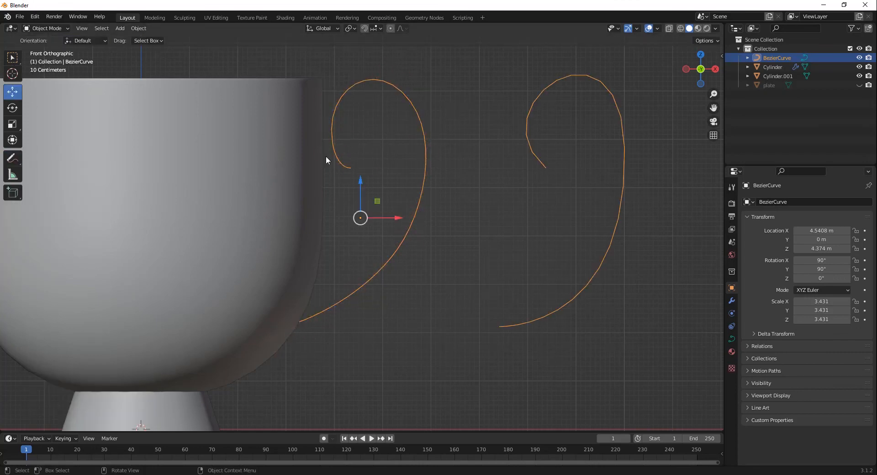
Delete every point of the old curve set aside from the cup, keeping only the newly drawn handle curve.
{"action": "key", "text": "Tab"}
{"action": "left_click", "coordinate": [12, 92]}
{"action": "left_click_drag", "start_coordinate": [507, 48], "coordinate": [651, 279]}
{"action": "left_click_drag", "start_coordinate": [491, 52], "coordinate": [600, 418]}
{"action": "key", "text": "x"}
{"action": "left_click", "coordinate": [591, 361]}
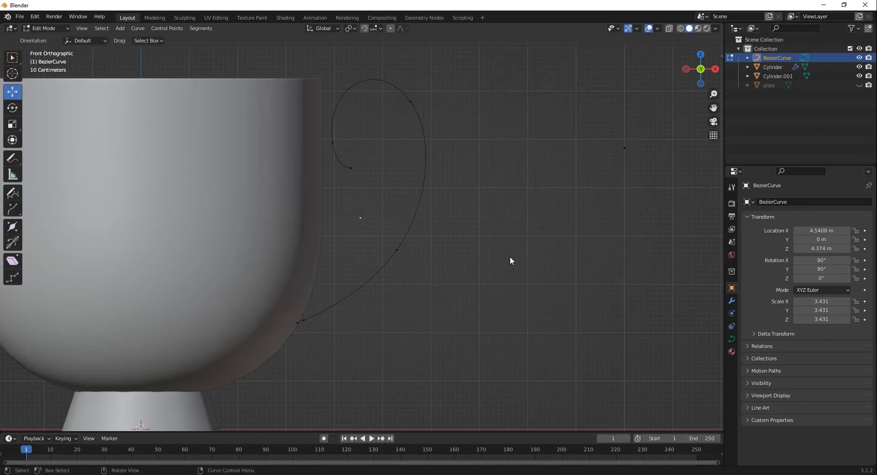
{"action": "right_click", "coordinate": [627, 168], "text": "ctrl"}
{"action": "key", "text": "x"}
{"action": "left_click", "coordinate": [616, 163]}
Reposition the handle curve's control points to round out the curl and meet the bowl at its rim side and lower end.
{"action": "left_click_drag", "start_coordinate": [320, 96], "coordinate": [352, 143]}
{"action": "left_click_drag", "start_coordinate": [335, 322], "coordinate": [337, 323]}
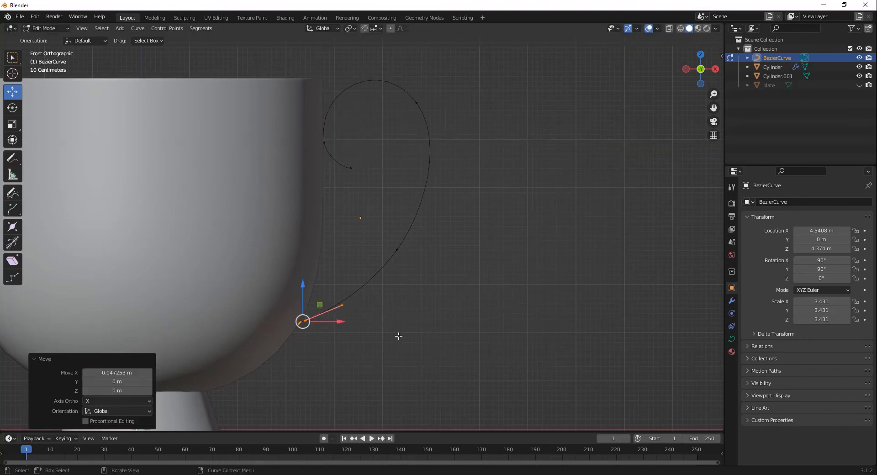
{"action": "left_click", "coordinate": [399, 335]}
{"action": "left_click_drag", "start_coordinate": [368, 223], "coordinate": [438, 251]}
{"action": "left_click", "coordinate": [512, 259]}
{"action": "left_click_drag", "start_coordinate": [382, 146], "coordinate": [346, 188]}
{"action": "left_click_drag", "start_coordinate": [353, 135], "coordinate": [390, 163]}
{"action": "left_click", "coordinate": [526, 283]}
{"action": "scroll", "coordinate": [383, 221], "scroll_direction": "down", "scroll_amount": 4}
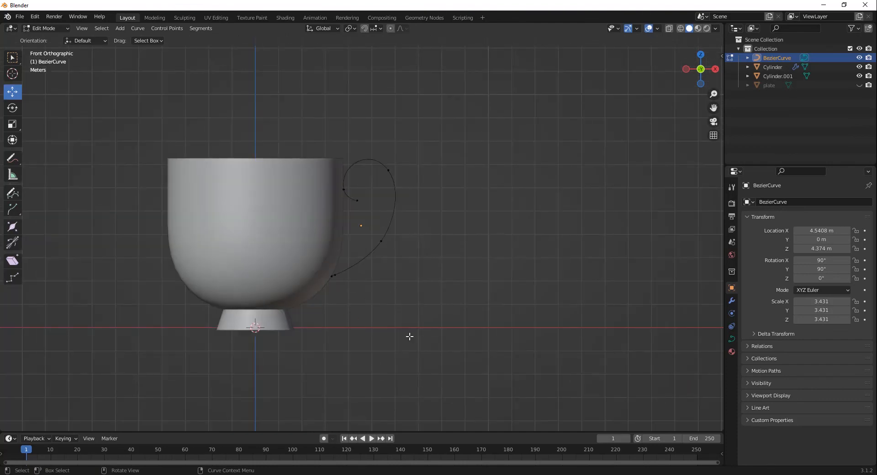
Give the handle curve a Profile bevel with a depth of 0.02 m.
{"action": "scroll", "coordinate": [427, 301], "scroll_direction": "up", "scroll_amount": 5}
{"action": "left_click", "coordinate": [731, 338]}
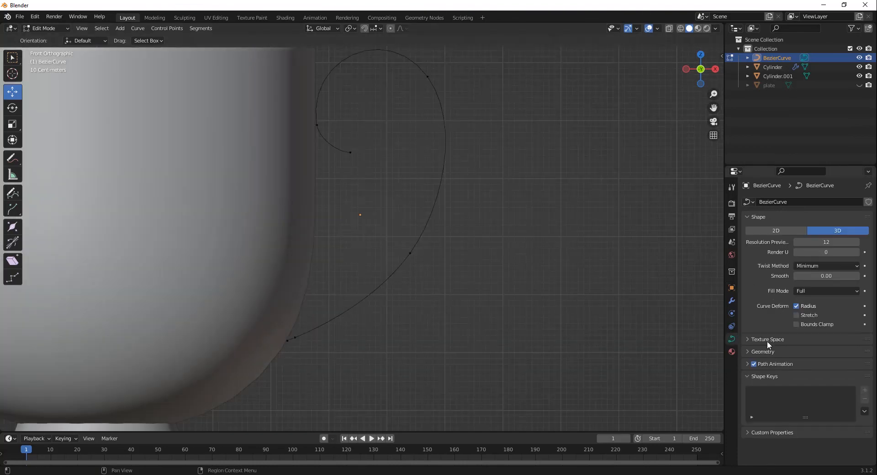
{"action": "left_click", "coordinate": [763, 352]}
{"action": "scroll", "coordinate": [764, 353], "scroll_direction": "down", "scroll_amount": 3}
{"action": "left_click", "coordinate": [802, 379]}
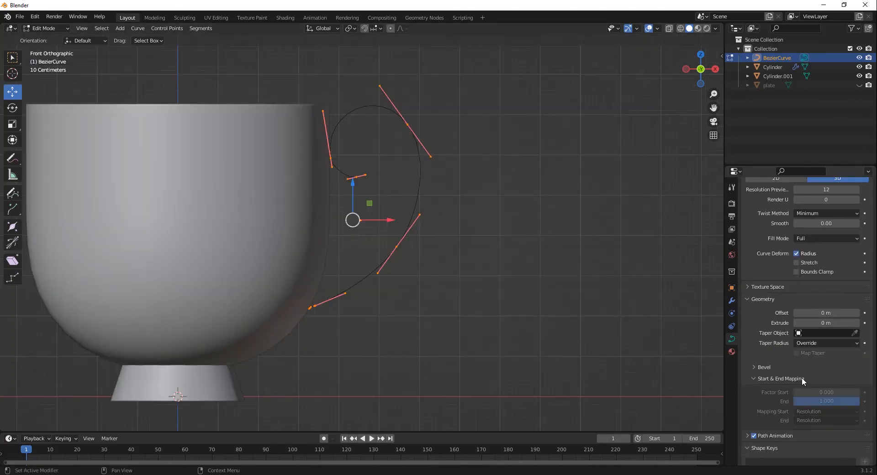
{"action": "left_click", "coordinate": [764, 367]}
{"action": "scroll", "coordinate": [766, 370], "scroll_direction": "down", "scroll_amount": 4}
{"action": "left_click_drag", "start_coordinate": [822, 319], "coordinate": [845, 319]}
{"action": "left_click", "coordinate": [806, 307]}
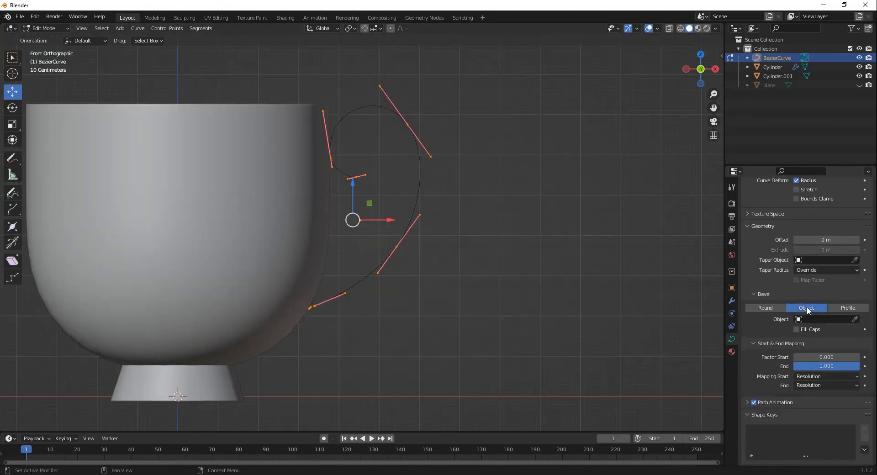
{"action": "left_click", "coordinate": [840, 307]}
{"action": "scroll", "coordinate": [408, 275], "scroll_direction": "up", "scroll_amount": 1}
{"action": "middle_click_drag", "start_coordinate": [407, 275], "coordinate": [415, 285]}
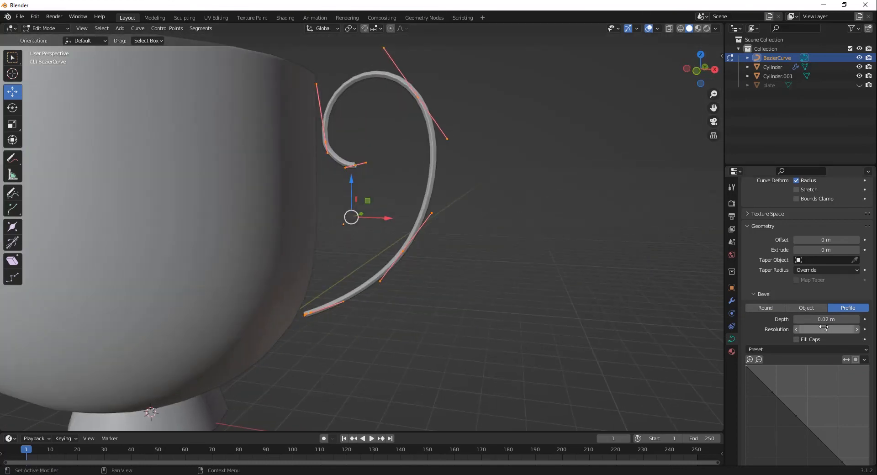
Increase the handle's bevel depth to 0.08 m, enable Fill Caps and return to Object Mode.
{"action": "left_click", "coordinate": [855, 320]}
{"action": "left_click", "coordinate": [856, 320]}
{"action": "left_click", "coordinate": [855, 319]}
{"action": "left_click", "coordinate": [855, 320]}
{"action": "key", "text": "KP_1"}
{"action": "scroll", "coordinate": [367, 236], "scroll_direction": "down", "scroll_amount": 1}
{"action": "scroll", "coordinate": [368, 235], "scroll_direction": "down", "scroll_amount": 1}
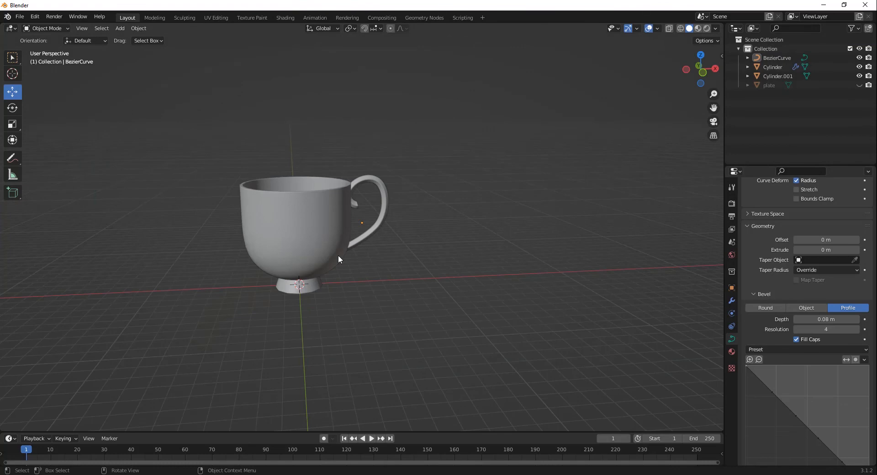
Unhide the plate beneath the cup.
{"action": "middle_click_drag", "start_coordinate": [338, 255], "coordinate": [402, 256]}
{"action": "left_click", "coordinate": [858, 85]}
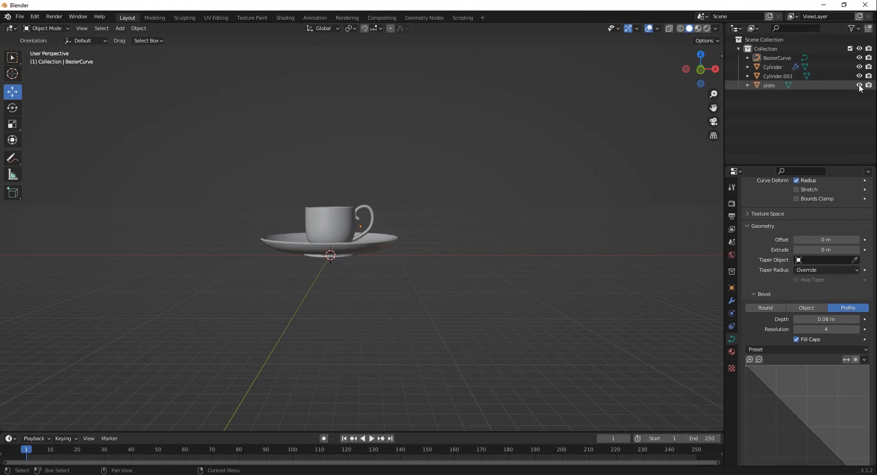
{"action": "middle_click_drag", "start_coordinate": [303, 238], "coordinate": [306, 256]}
Select the bowl, handle and foot together and raise them along Z so the cup sits on the plate.
{"action": "left_click", "coordinate": [351, 238]}
{"action": "scroll", "coordinate": [306, 256], "scroll_direction": "up", "scroll_amount": 4}
{"action": "left_click", "coordinate": [381, 204], "text": "shift"}
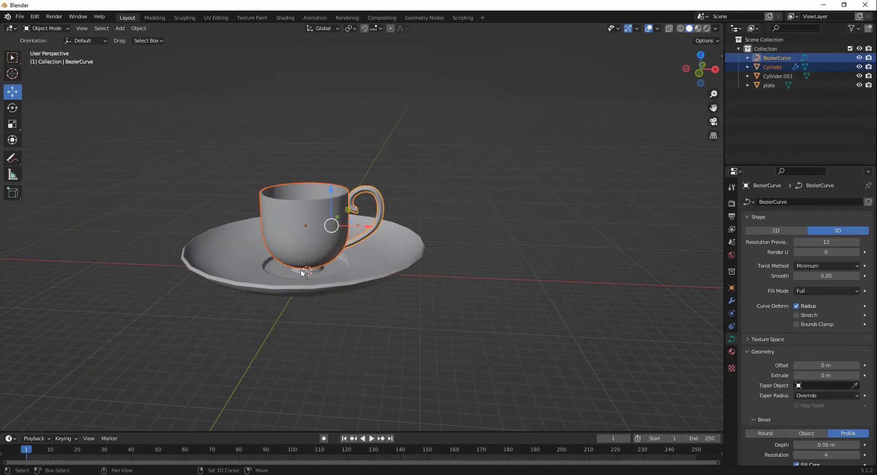
{"action": "left_click", "coordinate": [302, 272], "text": "shift"}
{"action": "left_click", "coordinate": [294, 271], "text": "shift"}
{"action": "scroll", "coordinate": [315, 269], "scroll_direction": "down", "scroll_amount": 2}
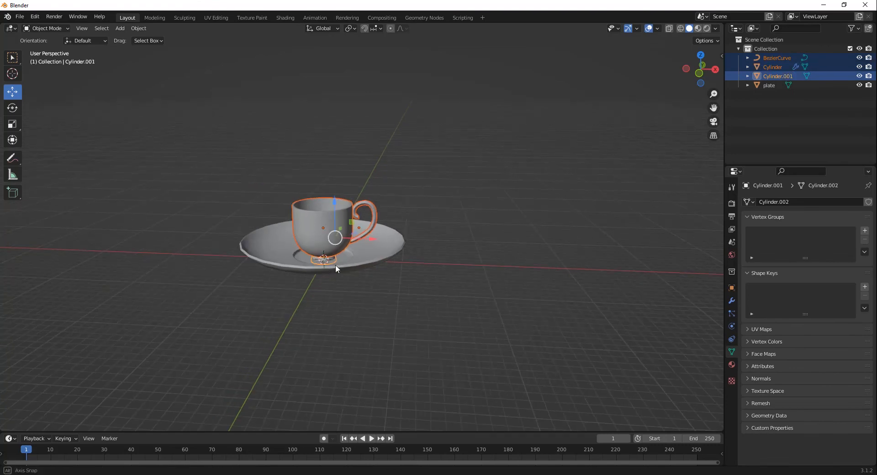
{"action": "middle_click_drag", "start_coordinate": [335, 264], "coordinate": [343, 231]}
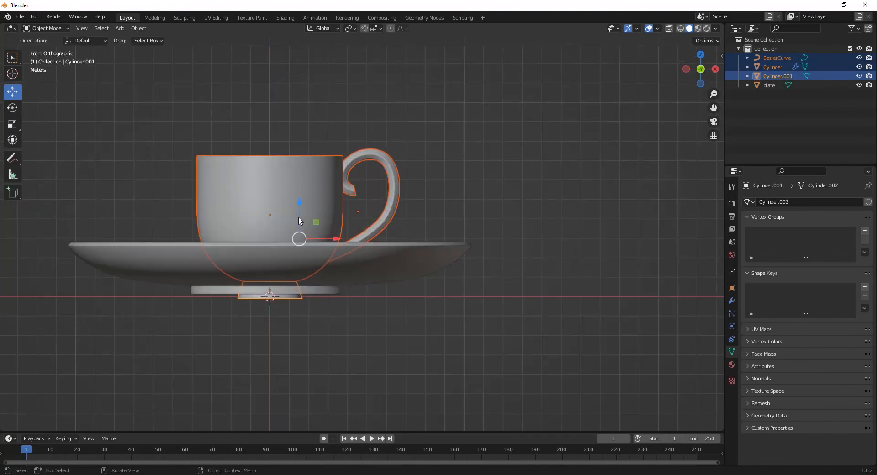
{"action": "left_click_drag", "start_coordinate": [298, 205], "coordinate": [299, 196]}
Duplicate the bowl's lower faces on both walls in place and separate the selection into its own object.
{"action": "middle_click_drag", "start_coordinate": [298, 199], "coordinate": [305, 242]}
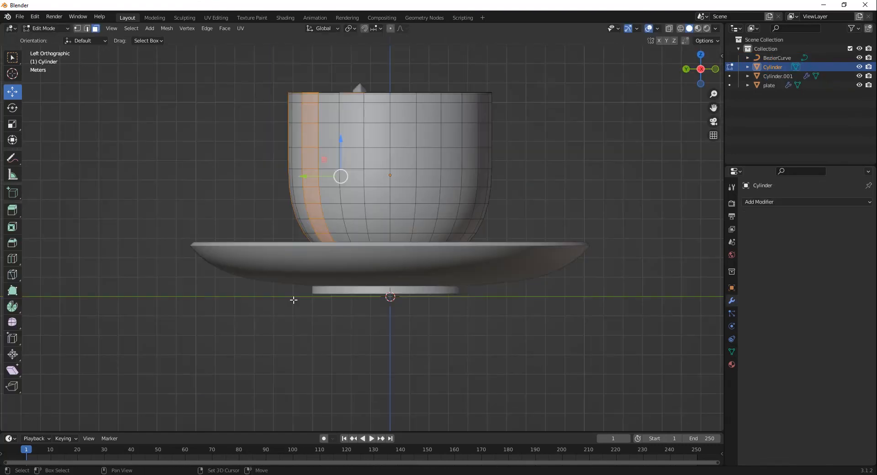
{"action": "key", "text": "shift+z"}
{"action": "left_click_drag", "start_coordinate": [241, 319], "coordinate": [553, 156]}
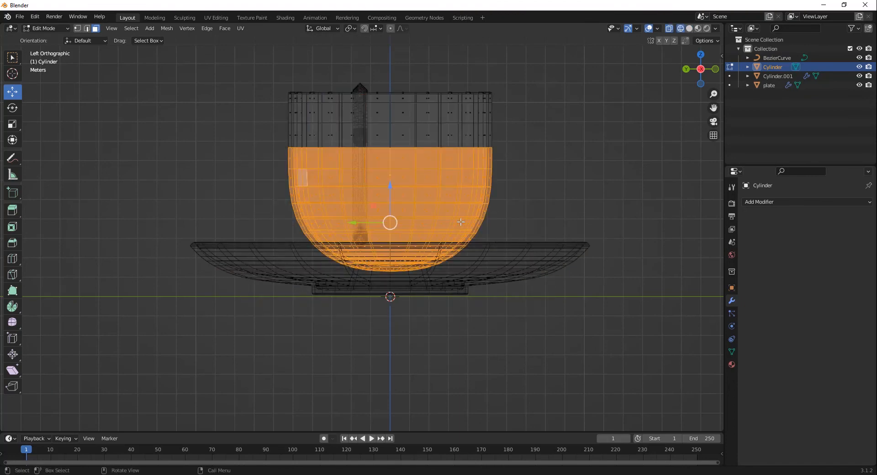
{"action": "middle_click_drag", "start_coordinate": [383, 200], "coordinate": [363, 253]}
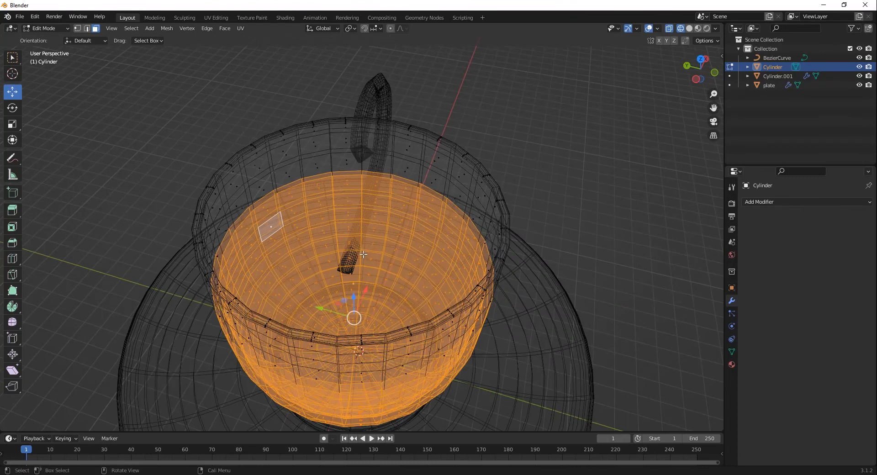
{"action": "key", "text": "shift+z"}
{"action": "key", "text": "shift+d"}
{"action": "right_click", "coordinate": [358, 215]}
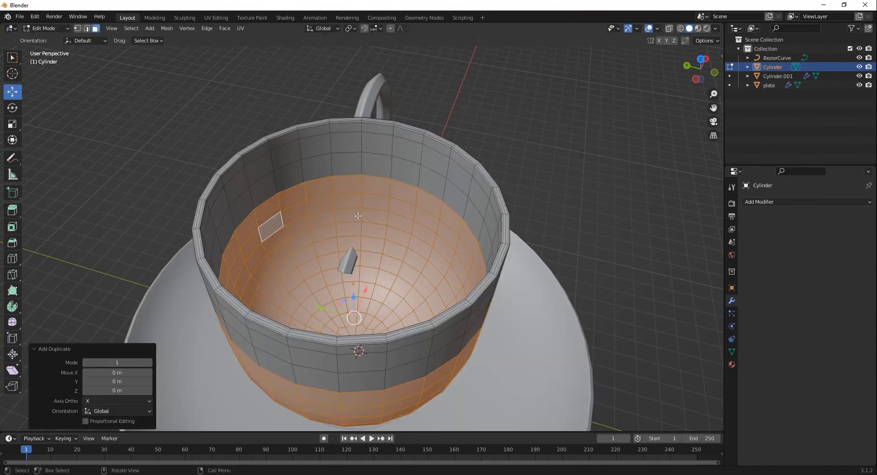
{"action": "right_click", "coordinate": [370, 228]}
{"action": "mouse_move", "coordinate": [362, 389]}
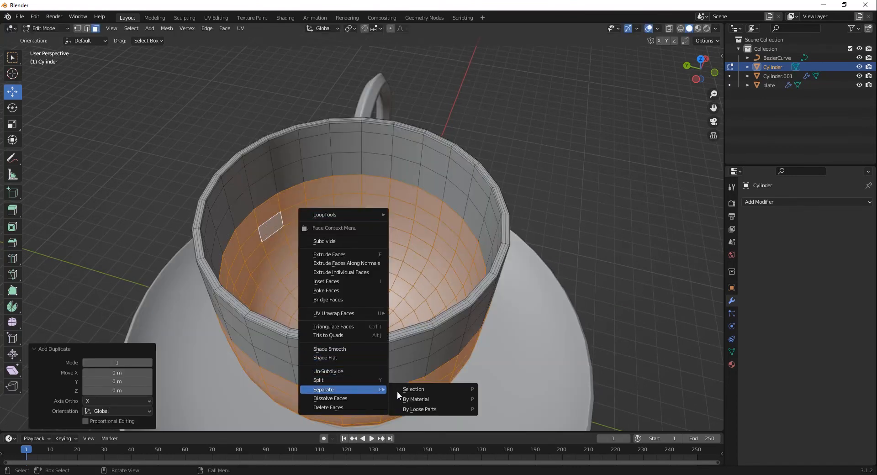
{"action": "left_click", "coordinate": [402, 391]}
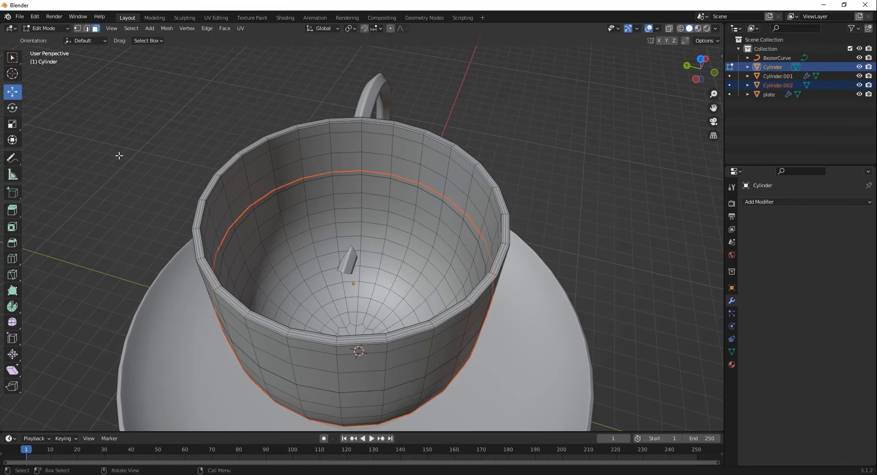
{"action": "scroll", "coordinate": [311, 234], "scroll_direction": "down", "scroll_amount": 5}
{"action": "key", "text": "Tab"}
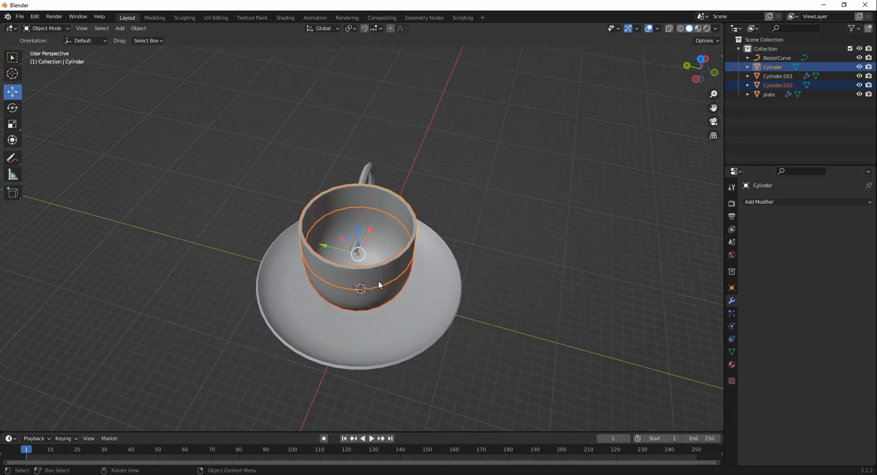
Move the separated lower bowl piece along Y, clear of the cup and plate.
{"action": "left_click_drag", "start_coordinate": [327, 247], "coordinate": [518, 290]}
{"action": "key", "text": "ctrl+z"}
{"action": "left_click", "coordinate": [330, 236]}
{"action": "middle_click_drag", "start_coordinate": [524, 268], "coordinate": [410, 235], "text": "shift"}
Delete the linked outer shell of the separated piece, keeping only the inner wall faces.
{"action": "scroll", "coordinate": [410, 235], "scroll_direction": "up", "scroll_amount": 4}
{"action": "key", "text": "Tab"}
{"action": "left_click", "coordinate": [248, 198]}
{"action": "key", "text": "l"}
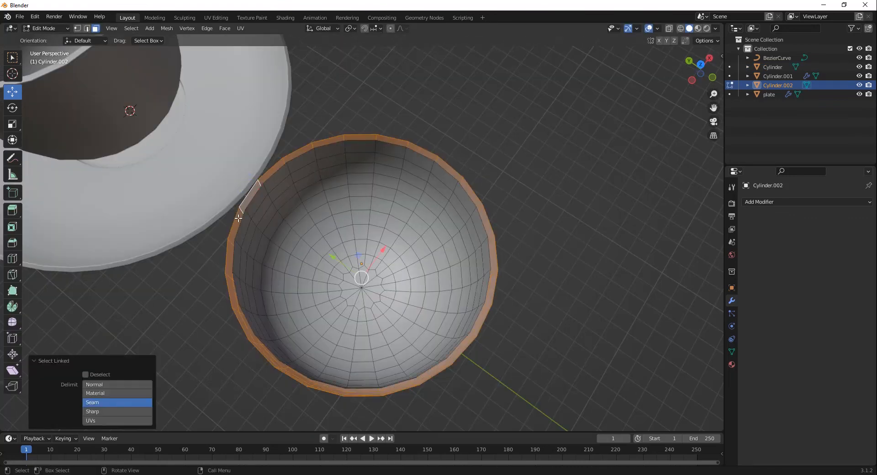
{"action": "key", "text": "x"}
{"action": "scroll", "coordinate": [270, 251], "scroll_direction": "down", "scroll_amount": 5}
{"action": "middle_click_drag", "start_coordinate": [270, 251], "coordinate": [363, 243]}
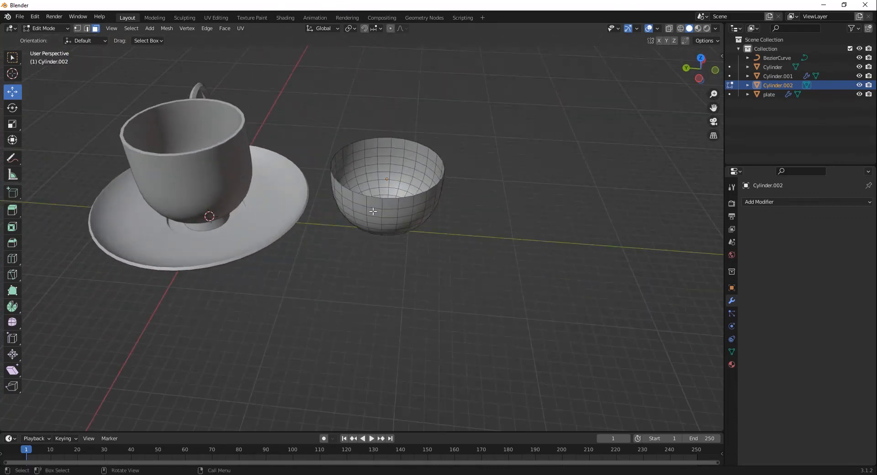
Move the whole inner shell back into the cup along Y by 17.935 m, and fine-tune it by -0.16128 m.
{"action": "key", "text": "a"}
{"action": "key", "text": "g"}
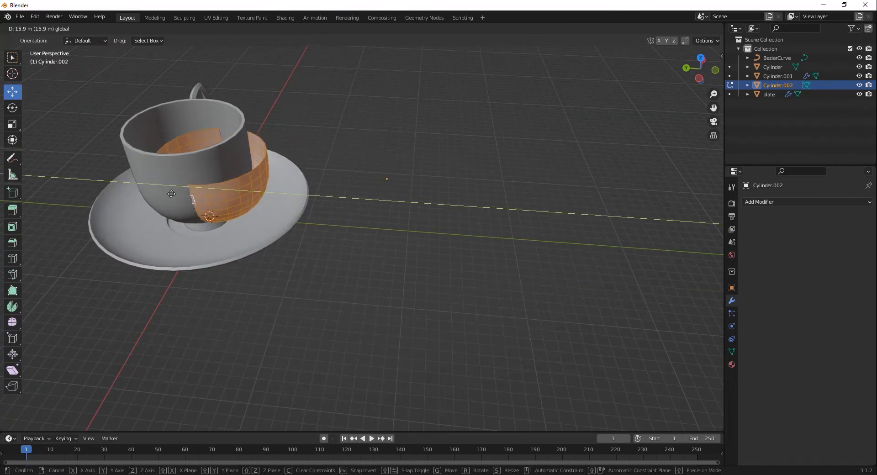
{"action": "left_click_drag", "start_coordinate": [160, 191], "coordinate": [160, 191]}
{"action": "middle_click_drag", "start_coordinate": [160, 191], "coordinate": [214, 245]}
{"action": "scroll", "coordinate": [213, 244], "scroll_direction": "up", "scroll_amount": 2}
{"action": "middle_click_drag", "start_coordinate": [176, 315], "coordinate": [276, 278], "text": "shift"}
{"action": "key", "text": "g"}
{"action": "key", "text": "y"}
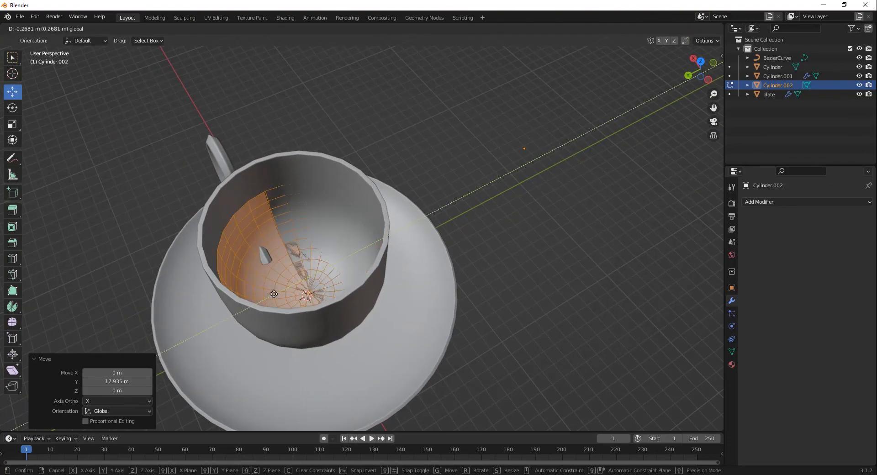
{"action": "left_click", "coordinate": [272, 294]}
{"action": "middle_click_drag", "start_coordinate": [272, 294], "coordinate": [290, 287]}
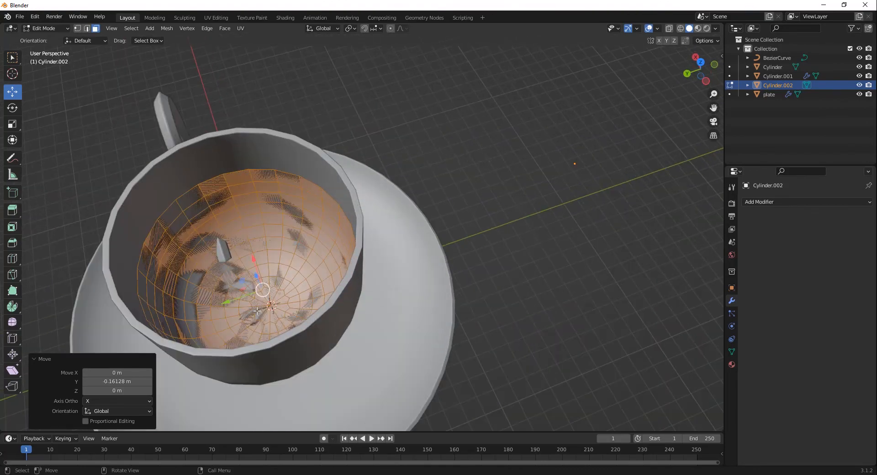
Scale the inner shell uniformly to 0.995 so it fits just inside the bowl.
{"action": "key", "text": "s"}
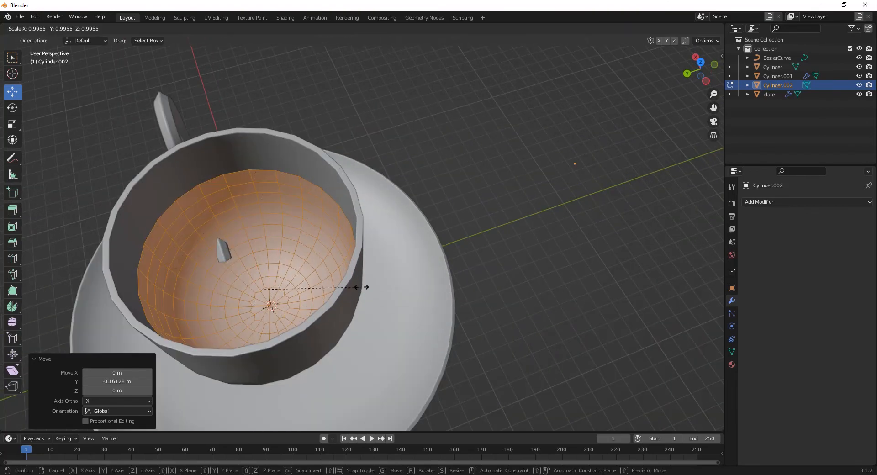
{"action": "left_click", "coordinate": [361, 287]}
{"action": "middle_click_drag", "start_coordinate": [360, 287], "coordinate": [309, 315]}
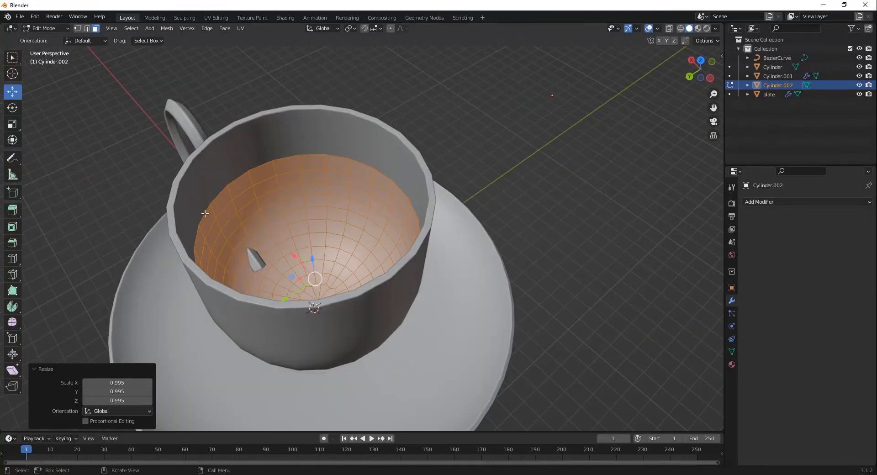
Select the inner shell's top edge loop and fill it with a face to form the liquid surface.
{"action": "key", "text": "alt+a"}
{"action": "key", "text": "2"}
{"action": "left_click", "coordinate": [218, 195]}
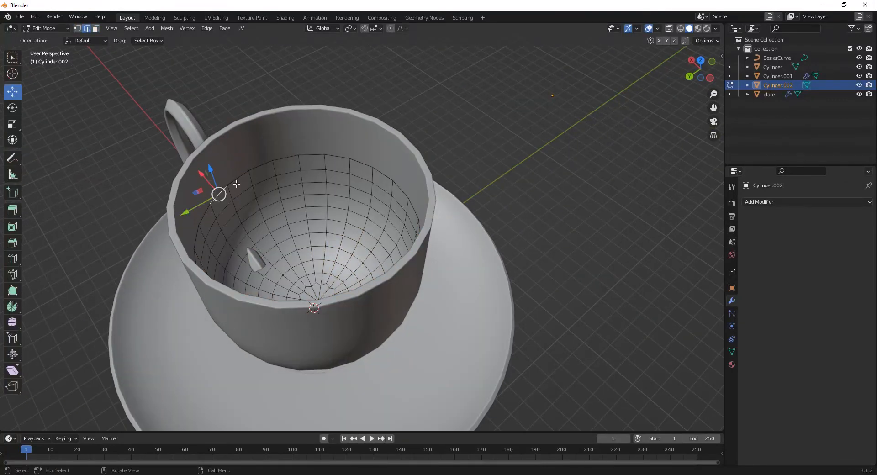
{"action": "left_click", "coordinate": [236, 178], "text": "alt"}
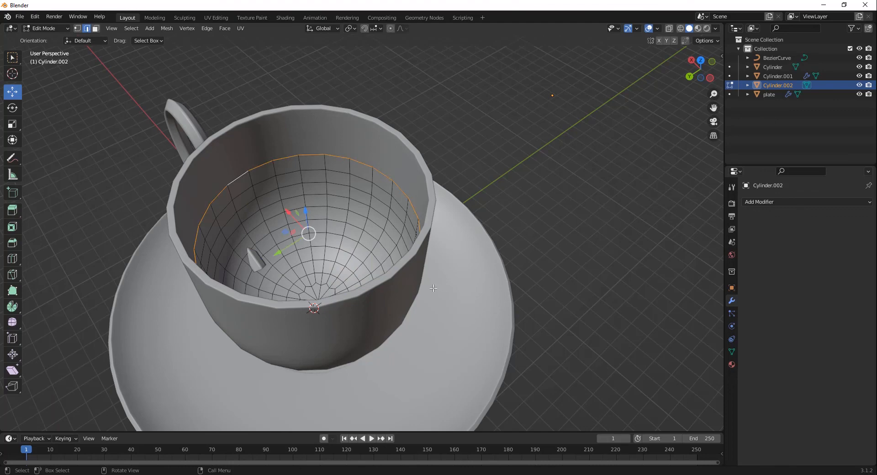
{"action": "key", "text": "f"}
Extrude the liquid's top face inward with a uniform scale of 0.976.
{"action": "middle_click_drag", "start_coordinate": [433, 288], "coordinate": [334, 305]}
{"action": "key", "text": "s"}
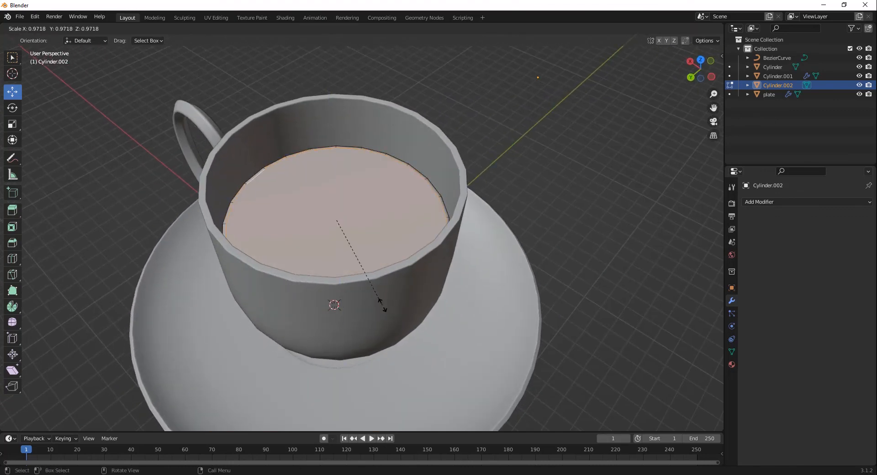
{"action": "left_click", "coordinate": [383, 305]}
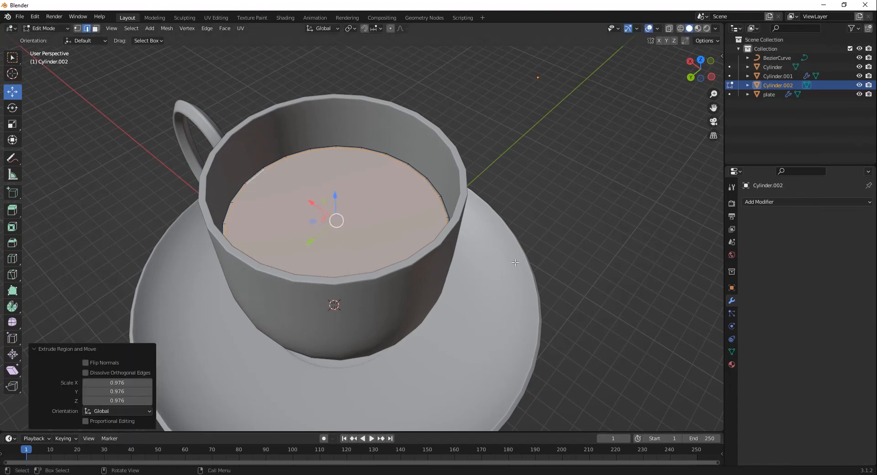
Hide the cup's bowl to expose the liquid mesh, and view it from the side.
{"action": "left_click", "coordinate": [859, 76]}
{"action": "left_click", "coordinate": [859, 67]}
{"action": "middle_click_drag", "start_coordinate": [256, 319], "coordinate": [246, 233]}
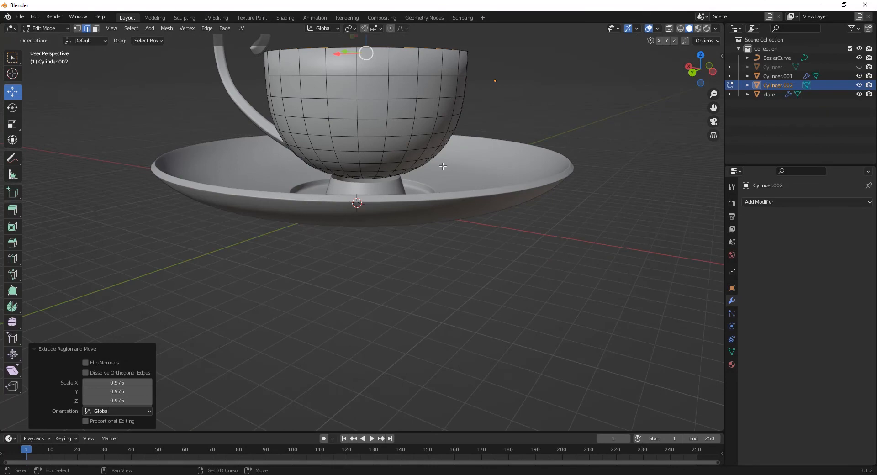
Cut a single edge loop around the liquid mesh just below its top rim, slid to a factor of -0.818.
{"action": "middle_click_drag", "start_coordinate": [442, 166], "coordinate": [428, 246], "text": "shift"}
{"action": "scroll", "coordinate": [428, 246], "scroll_direction": "up", "scroll_amount": 2}
{"action": "left_click", "coordinate": [13, 259]}
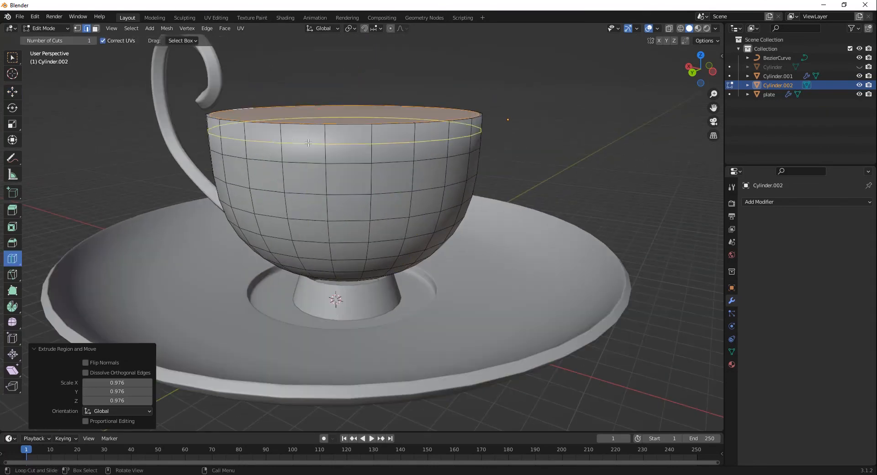
{"action": "left_click_drag", "start_coordinate": [315, 127], "coordinate": [320, 126]}
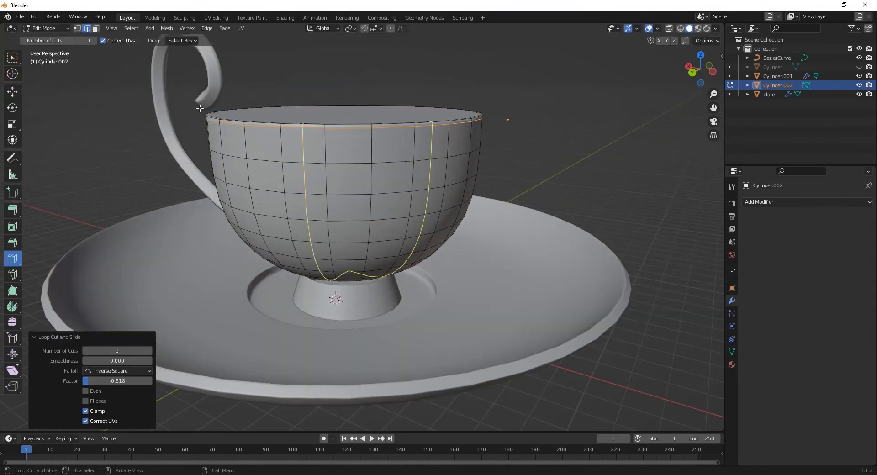
{"action": "left_click", "coordinate": [12, 91]}
Unhide the cup's bowl and return to Object Mode with nothing selected to view the liquid inside it.
{"action": "scroll", "coordinate": [349, 229], "scroll_direction": "down", "scroll_amount": 2}
{"action": "scroll", "coordinate": [349, 229], "scroll_direction": "down", "scroll_amount": 3}
{"action": "key", "text": "shift+z"}
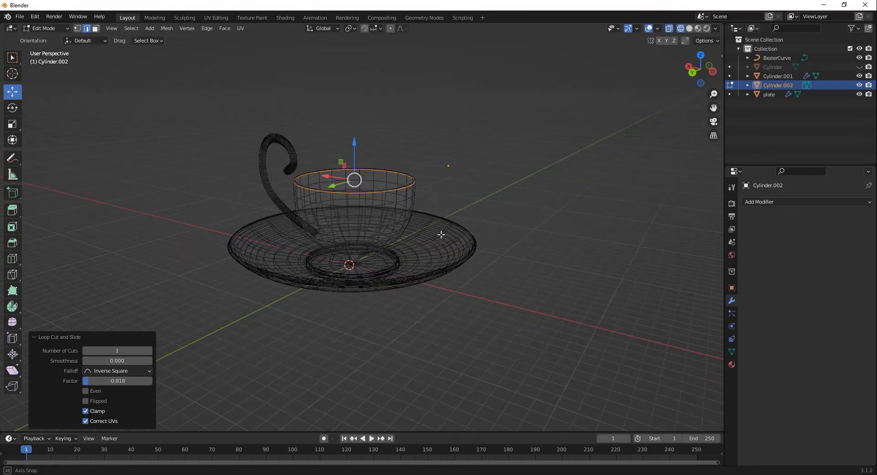
{"action": "middle_click_drag", "start_coordinate": [440, 235], "coordinate": [410, 250]}
{"action": "key", "text": "shift+z"}
{"action": "left_click", "coordinate": [859, 67]}
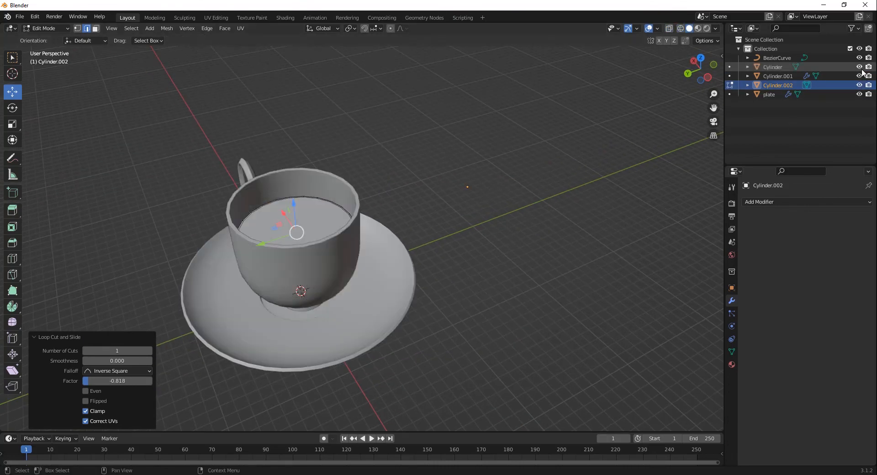
{"action": "left_click", "coordinate": [419, 225]}
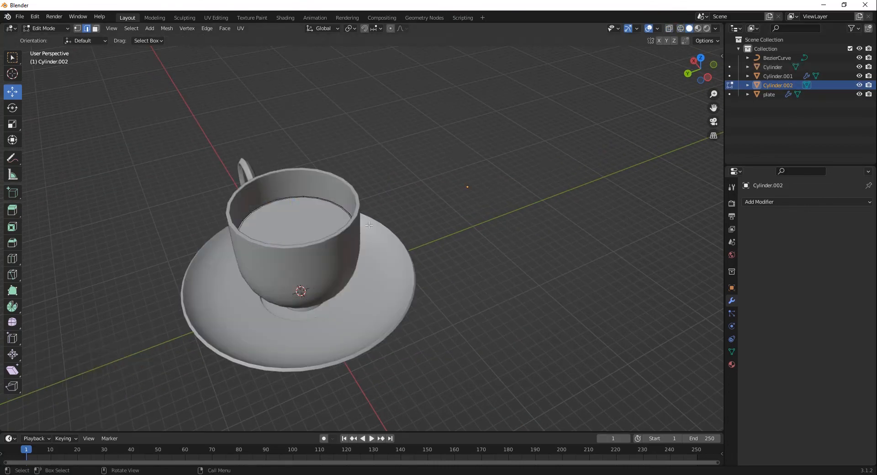
{"action": "key", "text": "Tab"}
{"action": "left_click", "coordinate": [390, 234]}
{"action": "middle_click_drag", "start_coordinate": [290, 301], "coordinate": [338, 292]}
{"action": "left_click", "coordinate": [374, 238]}
{"action": "key", "text": "KP_7"}
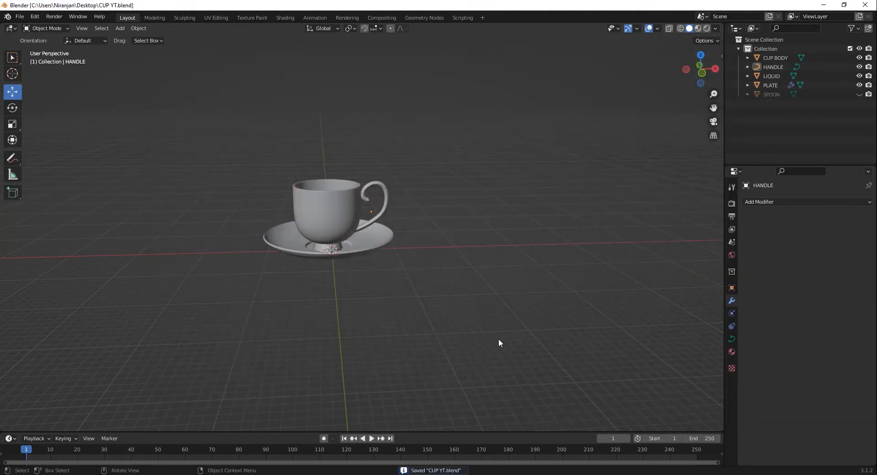
Add a mesh cylinder at the origin beneath the cup and rename it STRAW.
{"action": "scroll", "coordinate": [498, 338], "scroll_direction": "up", "scroll_amount": 3}
{"action": "middle_click_drag", "start_coordinate": [396, 259], "coordinate": [423, 277]}
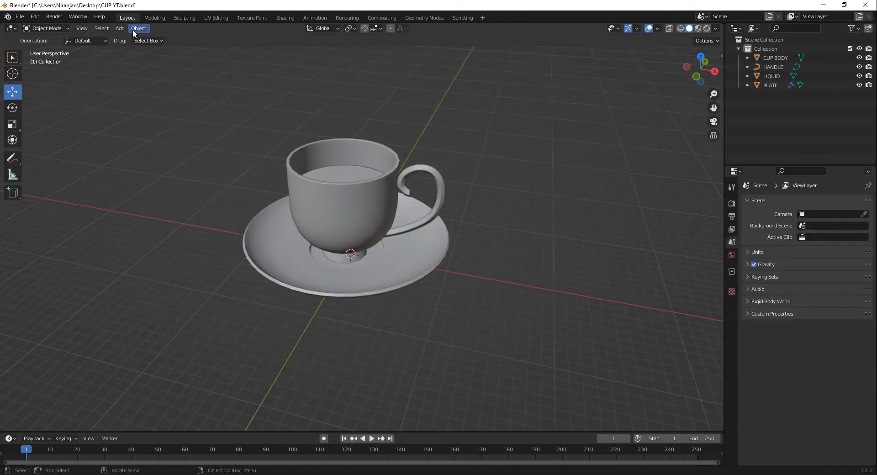
{"action": "left_click", "coordinate": [119, 29]}
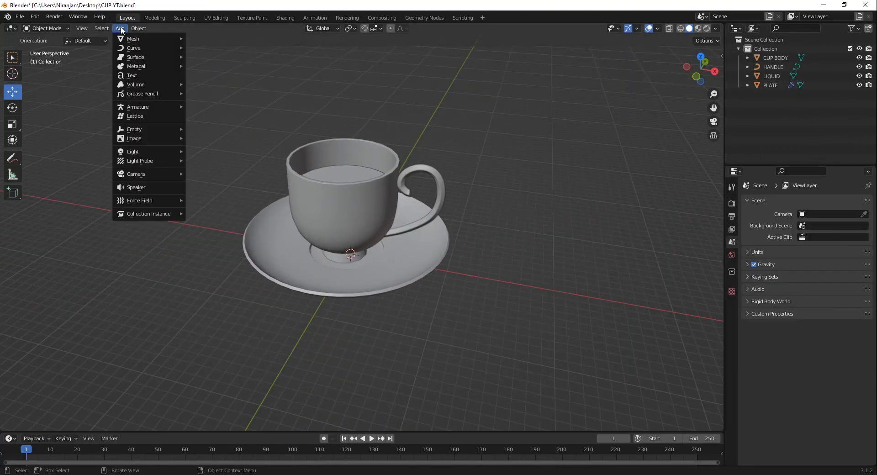
{"action": "mouse_move", "coordinate": [127, 39]}
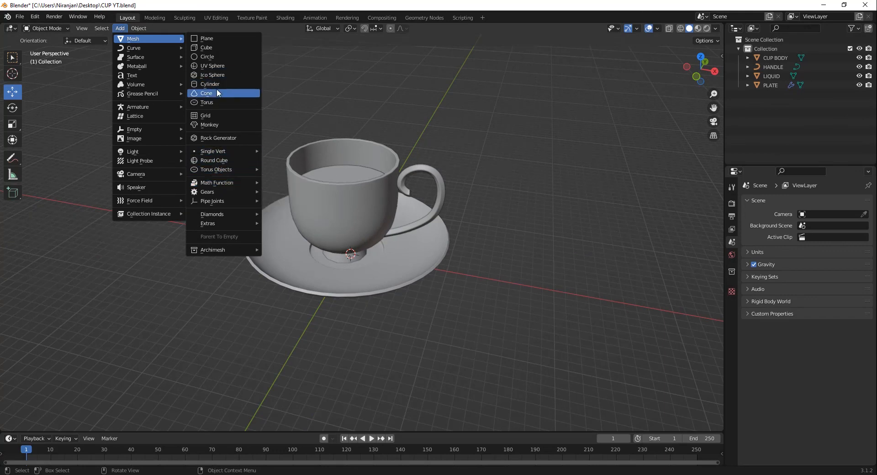
{"action": "left_click", "coordinate": [242, 84]}
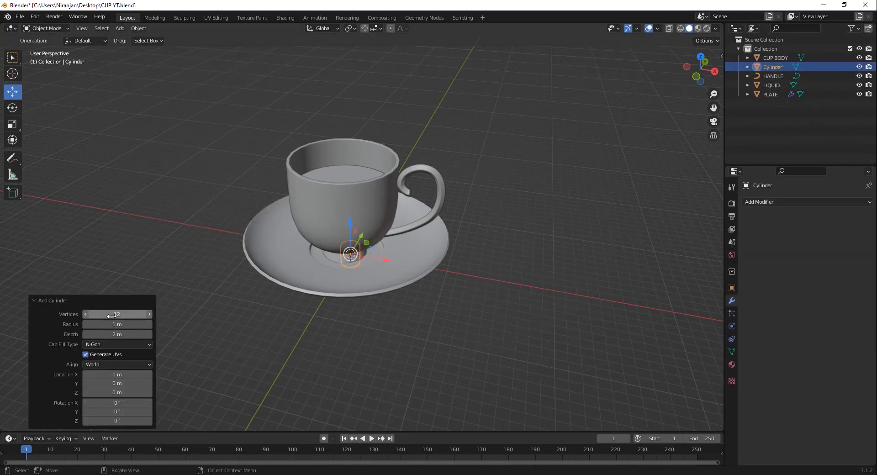
{"action": "left_click", "coordinate": [776, 70]}
{"action": "double_click", "coordinate": [776, 69]}
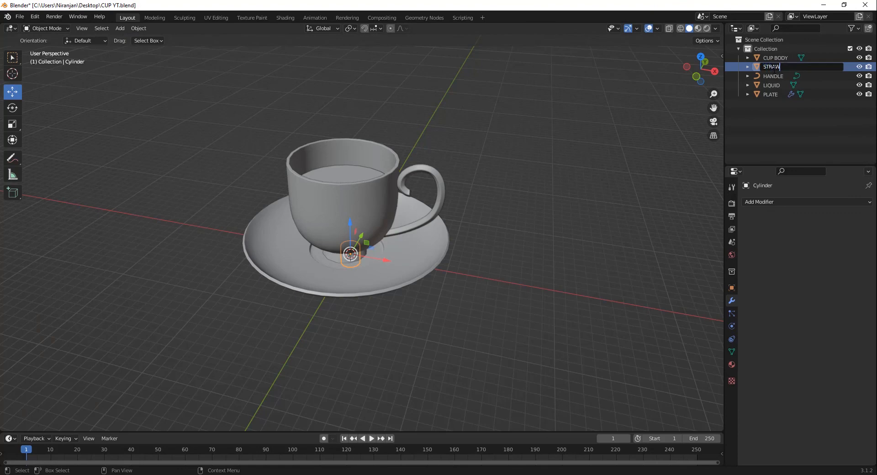
{"action": "key", "text": "Return"}
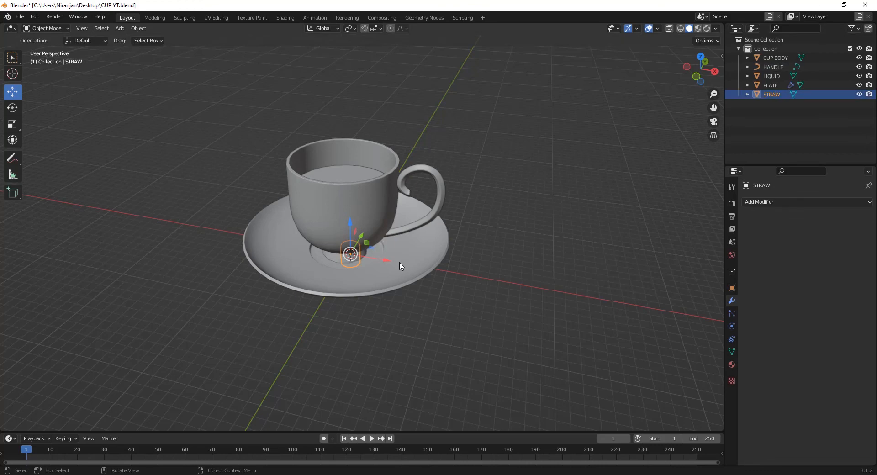
Scale the straw cylinder uniformly by 2.474 and raise it 14.336 m along Z above the cup.
{"action": "key", "text": "s"}
{"action": "key", "text": "Return"}
{"action": "key", "text": "KP_1"}
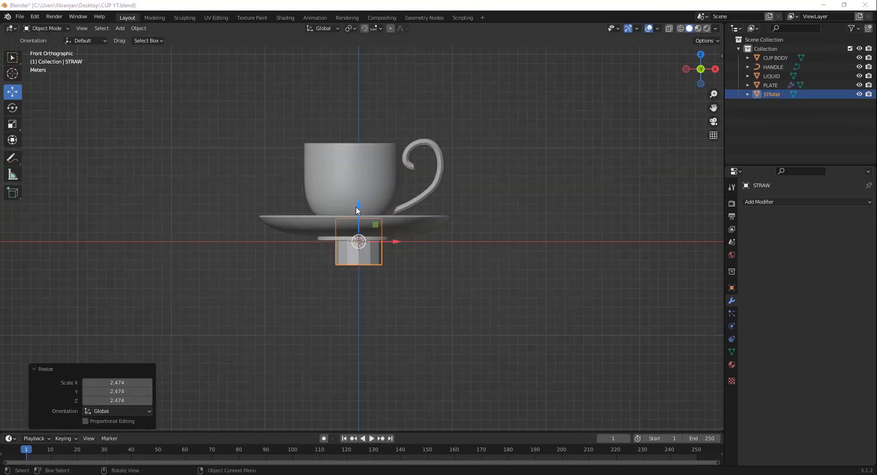
{"action": "left_click_drag", "start_coordinate": [356, 209], "coordinate": [350, 66]}
{"action": "middle_click_drag", "start_coordinate": [436, 124], "coordinate": [377, 177], "text": "shift"}
Shrink the straw cylinder uniformly to 0.242 and stretch it along Z by 3.066.
{"action": "key", "text": "s"}
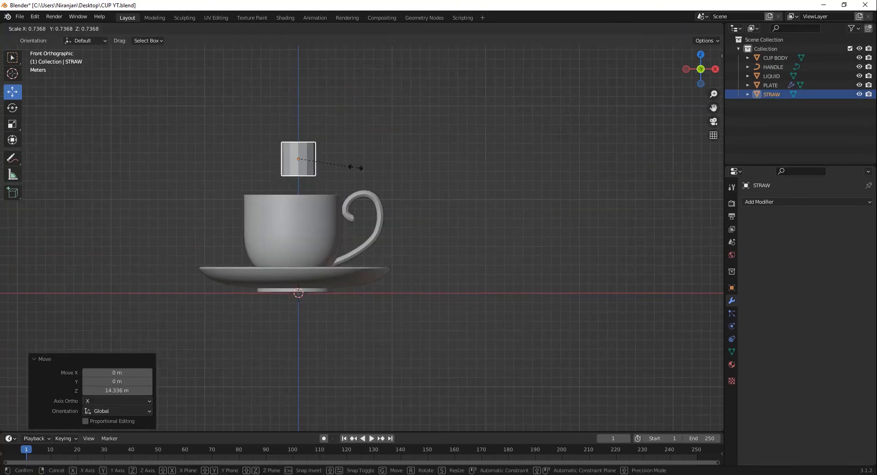
{"action": "key", "text": "Return"}
{"action": "left_click", "coordinate": [14, 128]}
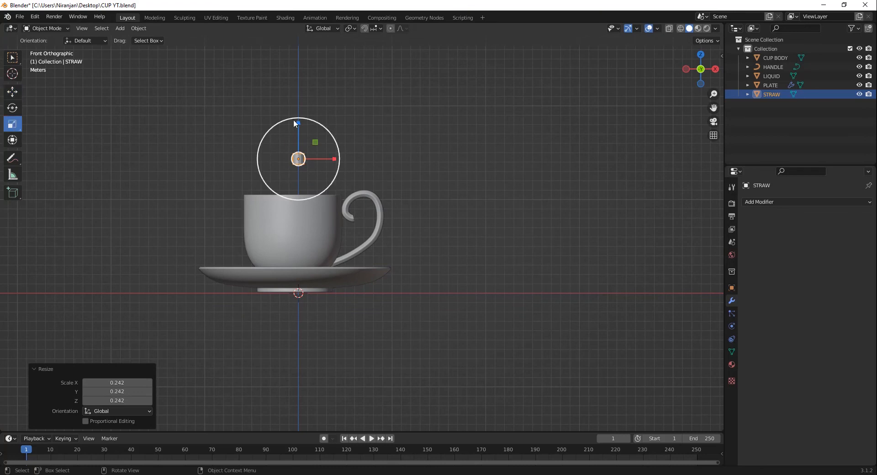
{"action": "left_click_drag", "start_coordinate": [297, 124], "coordinate": [297, 52]}
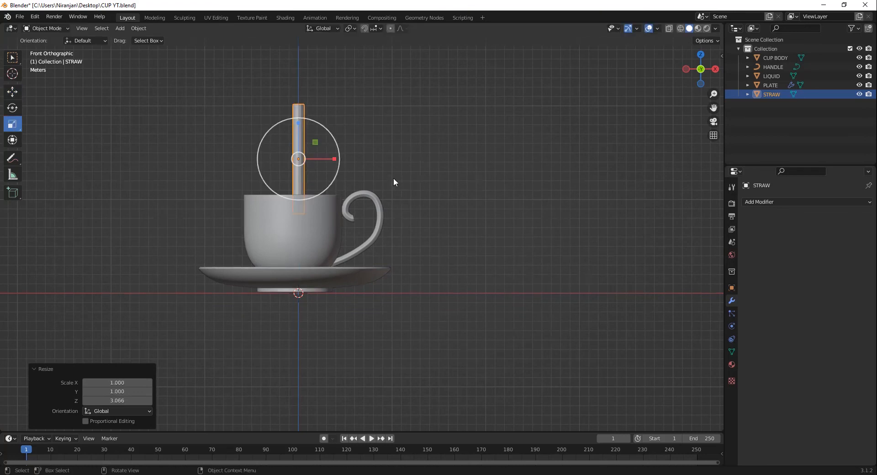
Thin the straw with a uniform scale of 0.660 and lengthen it again along Z.
{"action": "key", "text": "s"}
{"action": "left_click", "coordinate": [358, 167]}
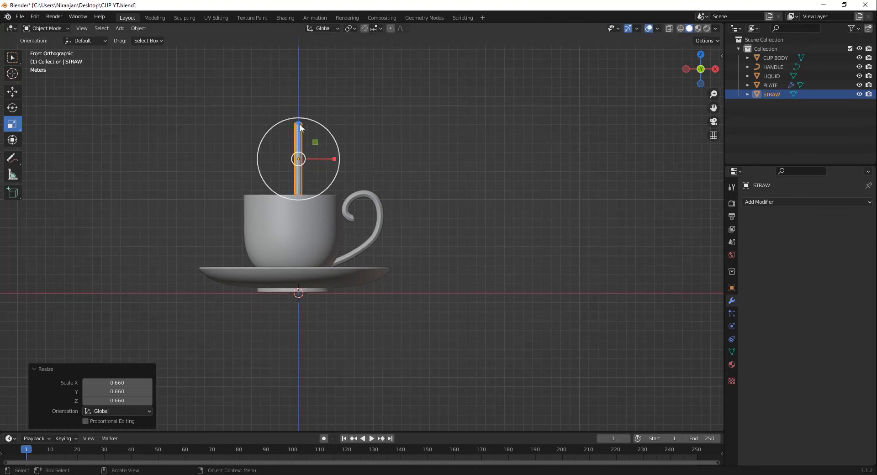
{"action": "left_click_drag", "start_coordinate": [300, 124], "coordinate": [298, 106]}
Delete the straw's top cap face in Edit Mode to open its upper end.
{"action": "middle_click_drag", "start_coordinate": [298, 106], "coordinate": [270, 210]}
{"action": "key", "text": "Tab"}
{"action": "scroll", "coordinate": [269, 211], "scroll_direction": "up", "scroll_amount": 2}
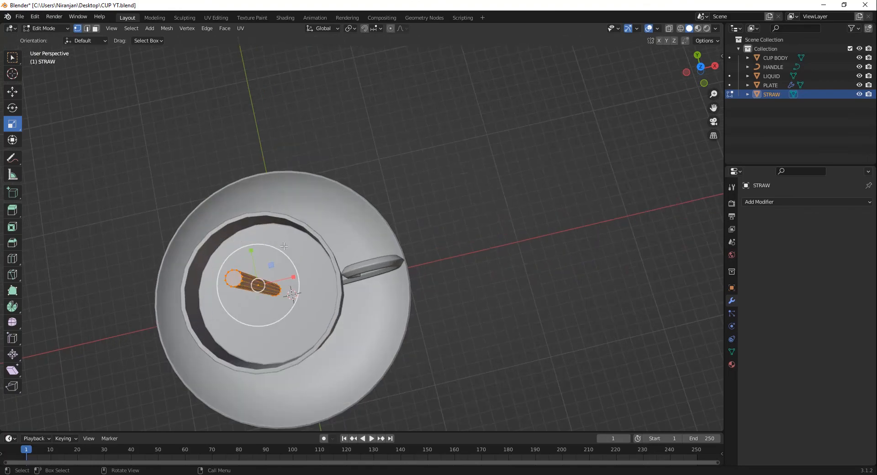
{"action": "middle_click_drag", "start_coordinate": [284, 247], "coordinate": [322, 221], "text": "shift"}
{"action": "key", "text": "3"}
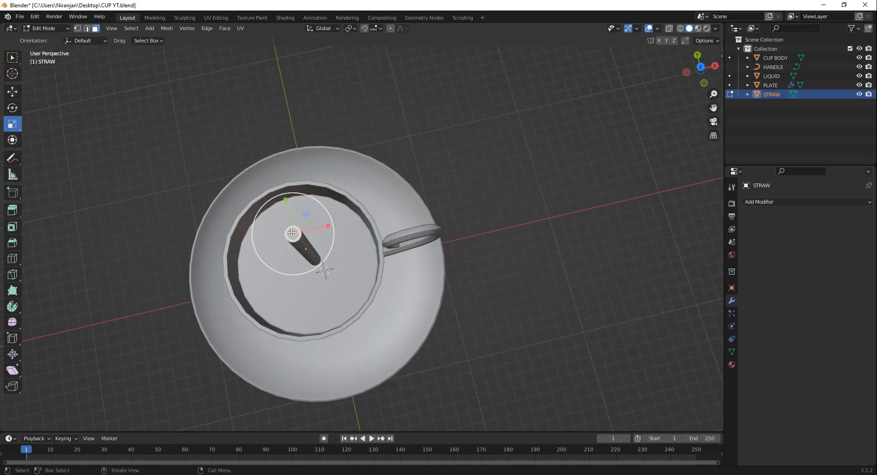
{"action": "key", "text": "x"}
{"action": "left_click", "coordinate": [277, 231]}
{"action": "middle_click_drag", "start_coordinate": [278, 232], "coordinate": [357, 306]}
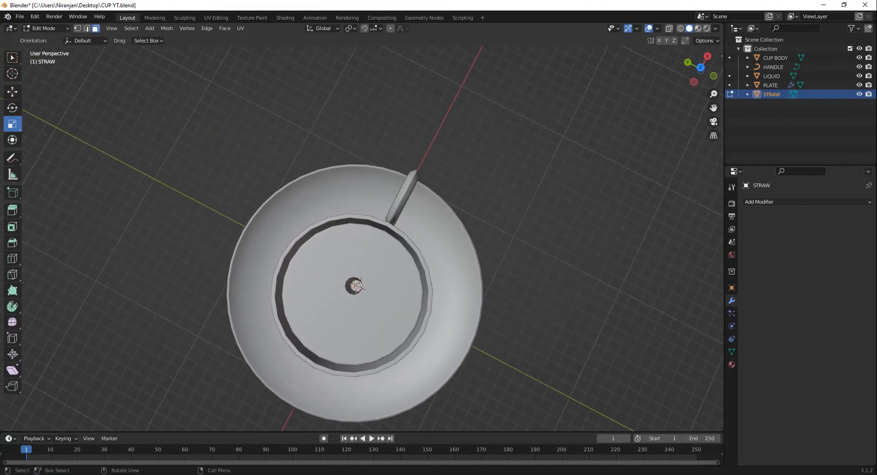
Delete the straw's bottom cap face so the tube is open at its lower end.
{"action": "left_click", "coordinate": [356, 286]}
{"action": "key", "text": "x"}
{"action": "left_click", "coordinate": [356, 286]}
{"action": "middle_click_drag", "start_coordinate": [368, 334], "coordinate": [240, 228]}
{"action": "scroll", "coordinate": [242, 231], "scroll_direction": "up", "scroll_amount": 2}
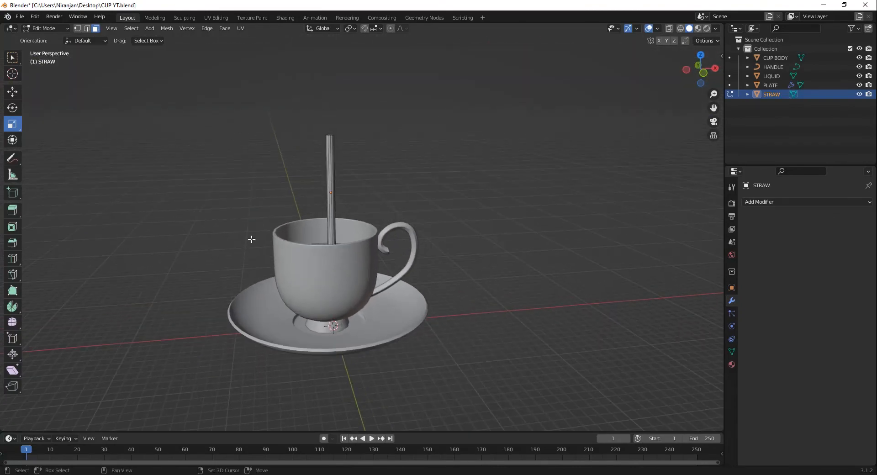
Select the whole straw mesh, scale it uniformly to 0.906, and stretch it along Z by 1.180.
{"action": "left_click", "coordinate": [13, 91]}
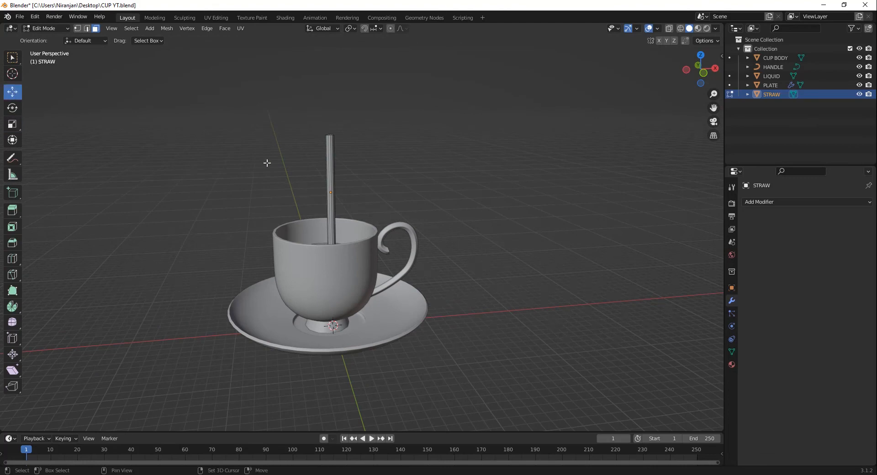
{"action": "key", "text": "alt+z"}
{"action": "left_click_drag", "start_coordinate": [209, 87], "coordinate": [410, 354]}
{"action": "key", "text": "alt+z"}
{"action": "key", "text": "s"}
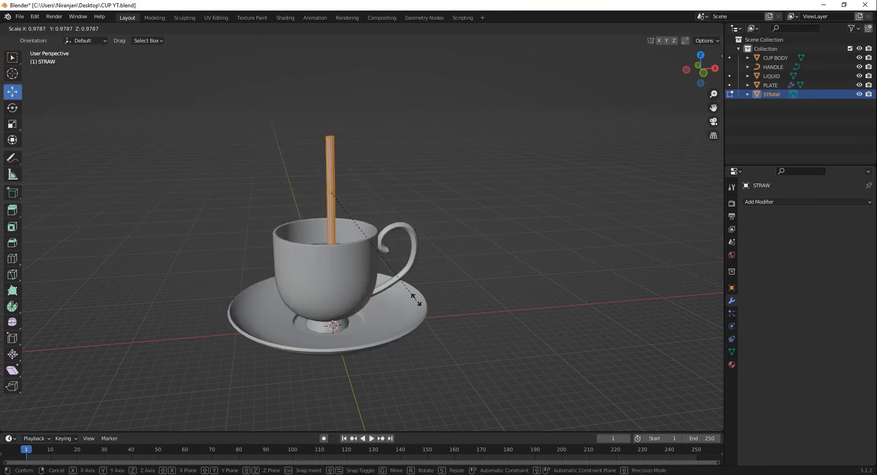
{"action": "left_click", "coordinate": [409, 296]}
{"action": "middle_click_drag", "start_coordinate": [407, 295], "coordinate": [354, 307], "text": "alt"}
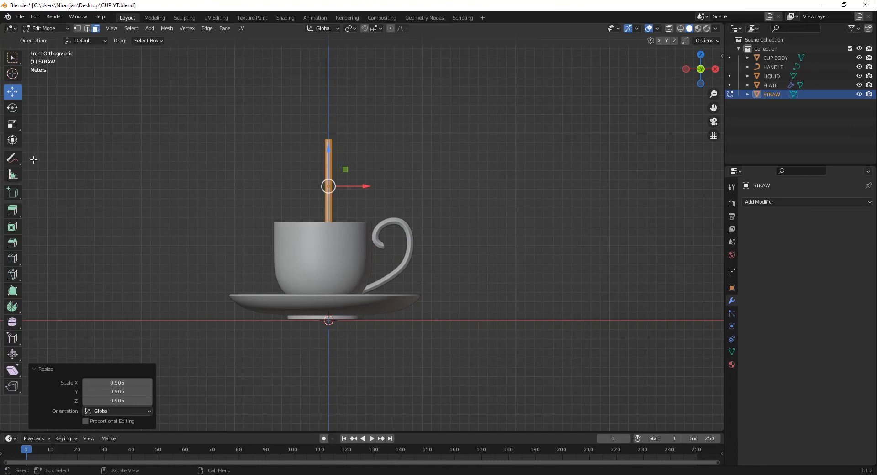
{"action": "left_click", "coordinate": [13, 127]}
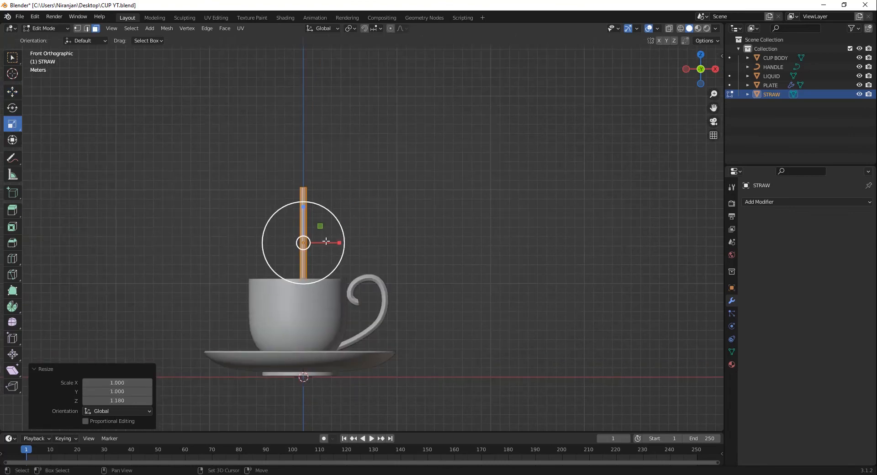
Add evenly spaced horizontal loop cuts along the straw's length, dividing it into 16 equal bands.
{"action": "scroll", "coordinate": [303, 243], "scroll_direction": "up", "scroll_amount": 5}
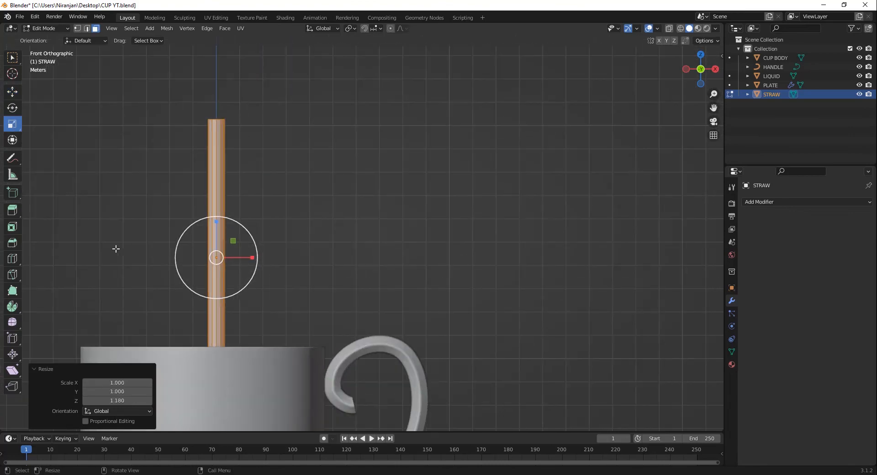
{"action": "key", "text": "shift+z"}
{"action": "middle_click_drag", "start_coordinate": [273, 274], "coordinate": [379, 232], "text": "shift"}
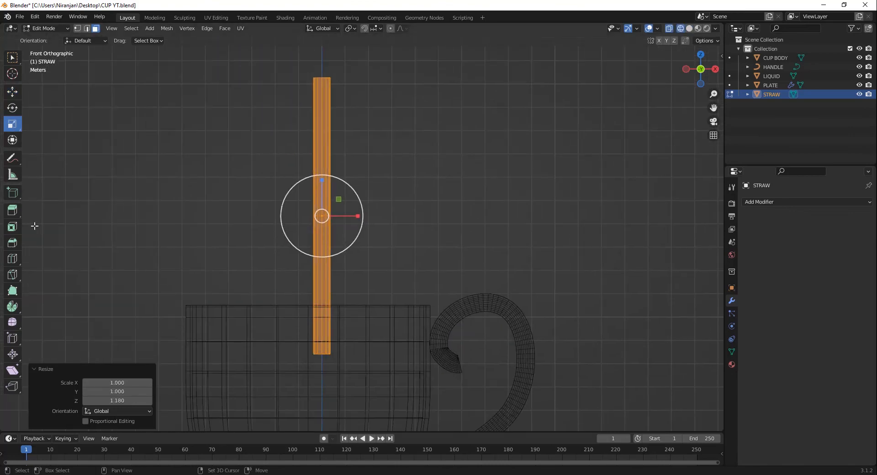
{"action": "left_click", "coordinate": [12, 259]}
{"action": "left_click", "coordinate": [321, 215]}
{"action": "left_click", "coordinate": [328, 183]}
{"action": "left_click", "coordinate": [324, 260]}
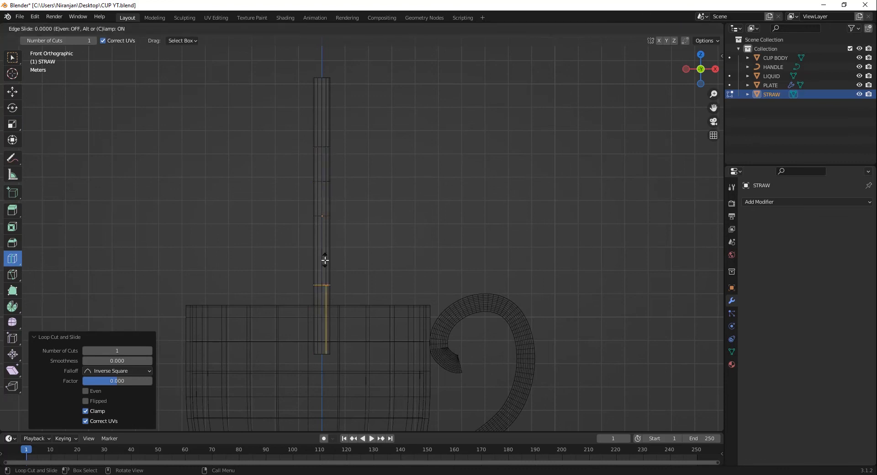
{"action": "left_click", "coordinate": [324, 248]}
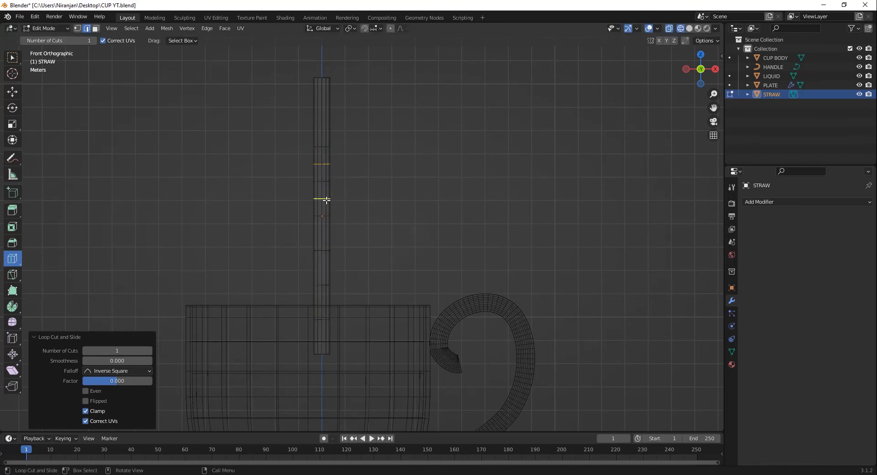
{"action": "left_click", "coordinate": [327, 234]}
{"action": "left_click", "coordinate": [327, 301]}
{"action": "left_click", "coordinate": [14, 92]}
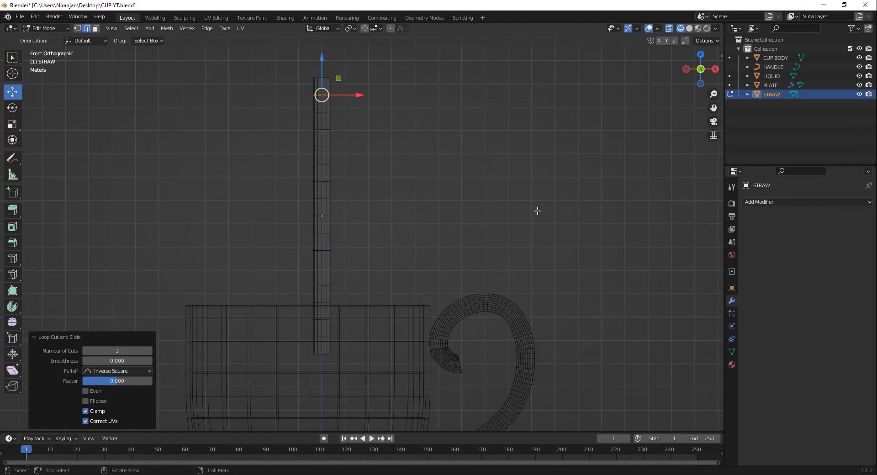
Give the straw a new Principled BSDF material and return to editing its mesh in front view.
{"action": "left_click", "coordinate": [456, 192]}
{"action": "key", "text": "Tab"}
{"action": "left_click", "coordinate": [413, 177]}
{"action": "scroll", "coordinate": [413, 177], "scroll_direction": "down", "scroll_amount": 5}
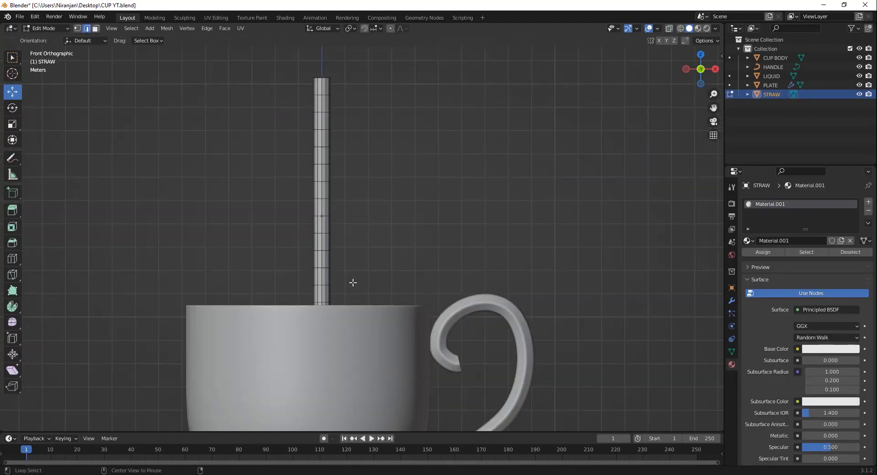
{"action": "key", "text": "KP_7"}
{"action": "key", "text": "KP_1"}
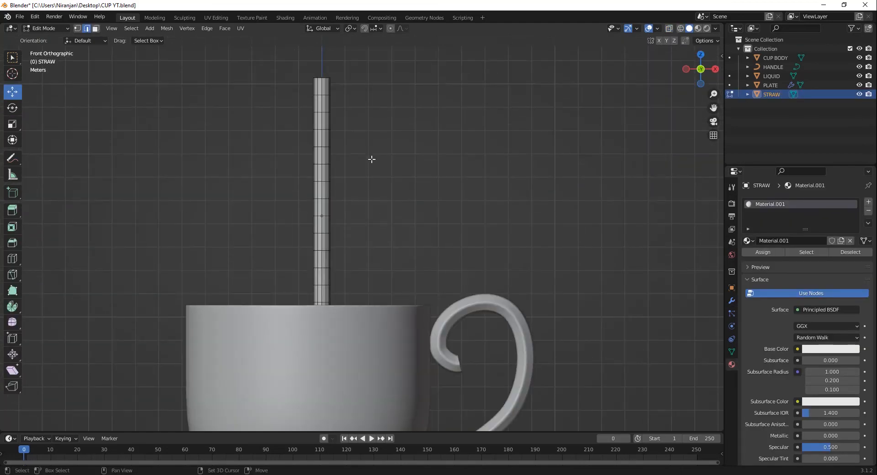
Select every other band of faces down the full length of the straw, starting with the topmost band.
{"action": "key", "text": "1"}
{"action": "key", "text": "shift+z"}
{"action": "key", "text": "b"}
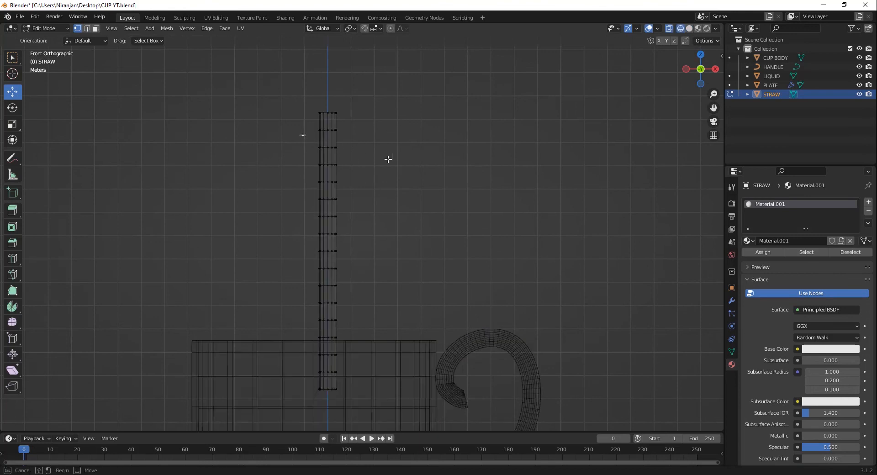
{"action": "left_click_drag", "start_coordinate": [301, 134], "coordinate": [397, 162]}
{"action": "key", "text": "3"}
{"action": "left_click_drag", "start_coordinate": [280, 98], "coordinate": [372, 125]}
{"action": "key", "text": "b"}
{"action": "left_click_drag", "start_coordinate": [286, 169], "coordinate": [356, 149]}
{"action": "key", "text": "b"}
{"action": "left_click_drag", "start_coordinate": [317, 200], "coordinate": [375, 183]}
{"action": "key", "text": "b"}
{"action": "left_click_drag", "start_coordinate": [312, 231], "coordinate": [353, 219]}
{"action": "left_click_drag", "start_coordinate": [303, 270], "coordinate": [354, 256], "text": "shift"}
{"action": "left_click_drag", "start_coordinate": [307, 301], "coordinate": [356, 290], "text": "shift"}
{"action": "left_click_drag", "start_coordinate": [308, 336], "coordinate": [358, 324], "text": "shift"}
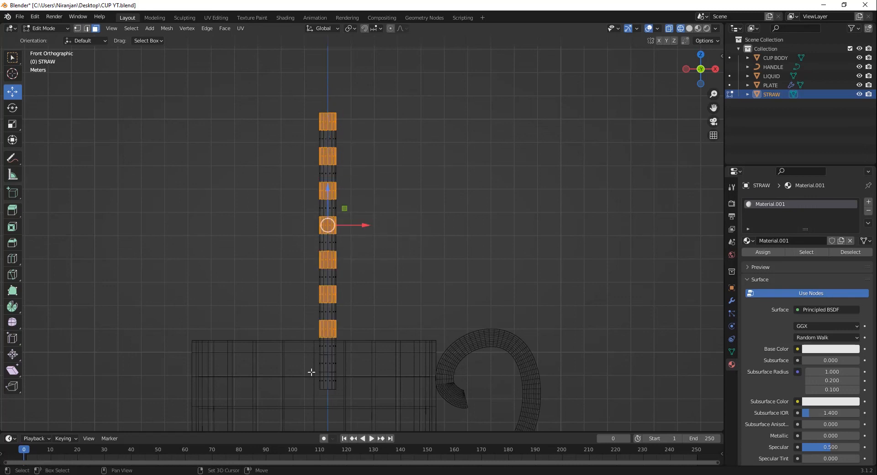
{"action": "left_click_drag", "start_coordinate": [311, 372], "coordinate": [363, 357], "text": "shift"}
{"action": "key", "text": "shift+z"}
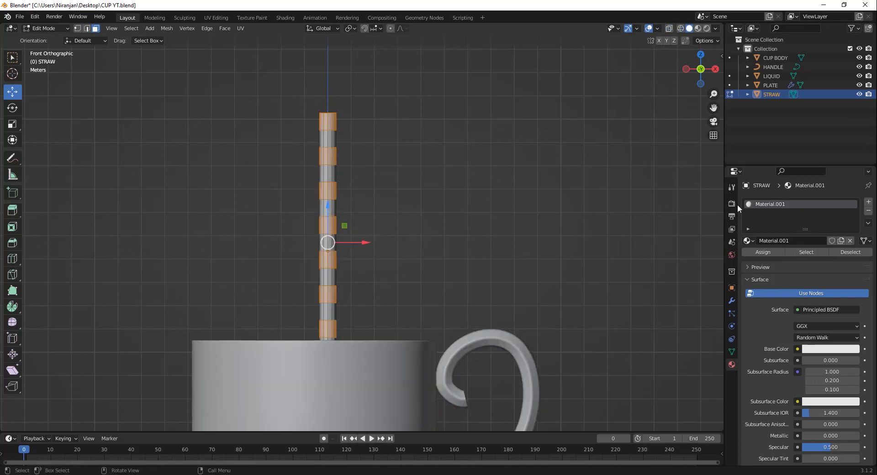
Add a second material with a fully saturated red base color to the straw, assign it to the selected bands, and leave mesh editing.
{"action": "left_click", "coordinate": [867, 202]}
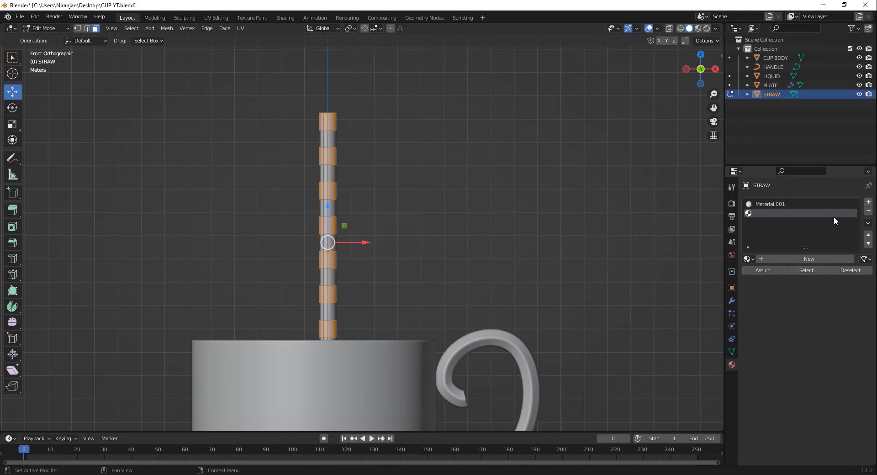
{"action": "left_click", "coordinate": [810, 256]}
{"action": "left_click", "coordinate": [834, 368]}
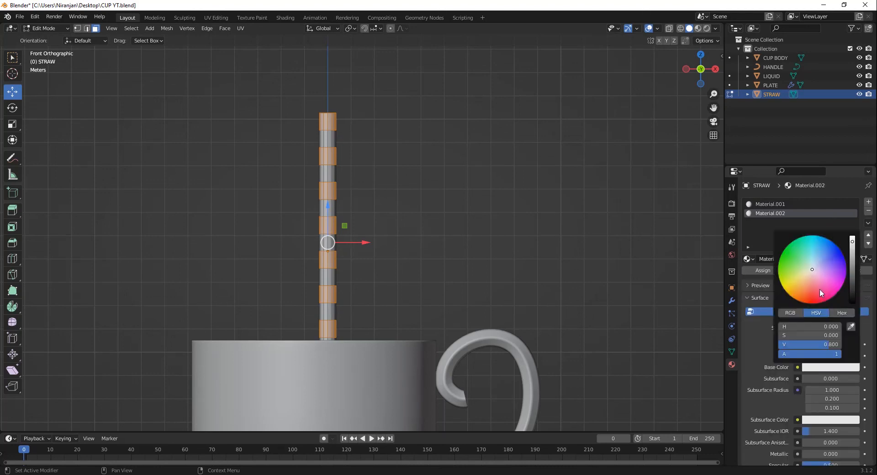
{"action": "left_click_drag", "start_coordinate": [814, 292], "coordinate": [809, 307]}
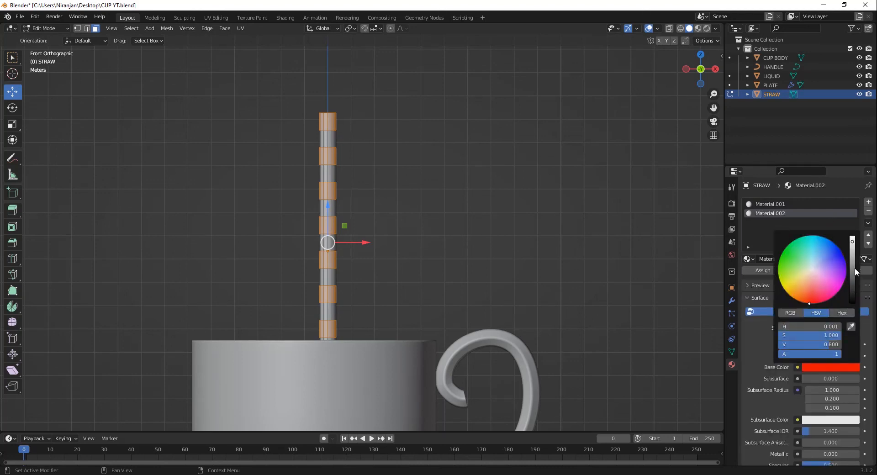
{"action": "left_click", "coordinate": [763, 270]}
{"action": "left_click", "coordinate": [698, 29]}
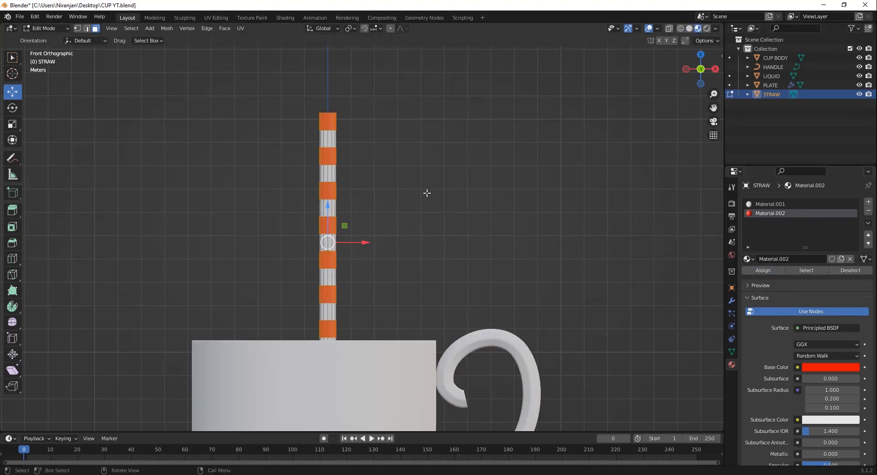
{"action": "key", "text": "Tab"}
{"action": "left_click", "coordinate": [374, 210]}
{"action": "scroll", "coordinate": [374, 209], "scroll_direction": "down", "scroll_amount": 4}
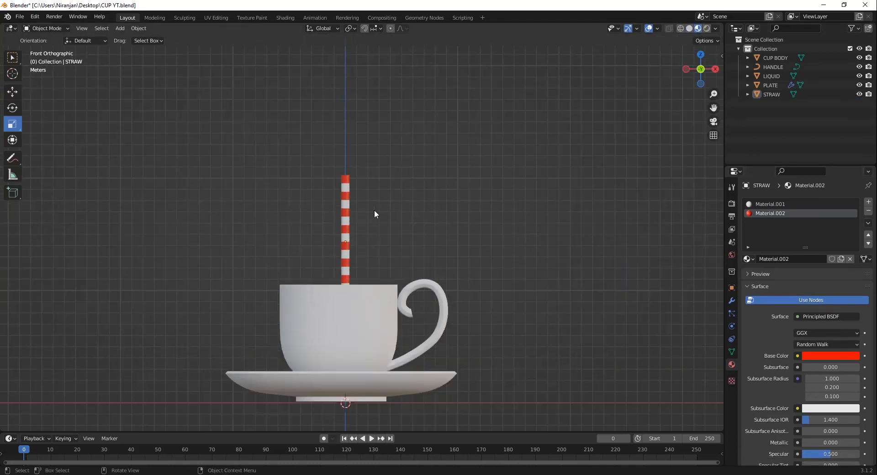
{"action": "middle_click_drag", "start_coordinate": [374, 210], "coordinate": [379, 288]}
Move the straw about -3.72 m along X, toward the cup wall opposite the handle, working in front wireframe view.
{"action": "left_click", "coordinate": [341, 247]}
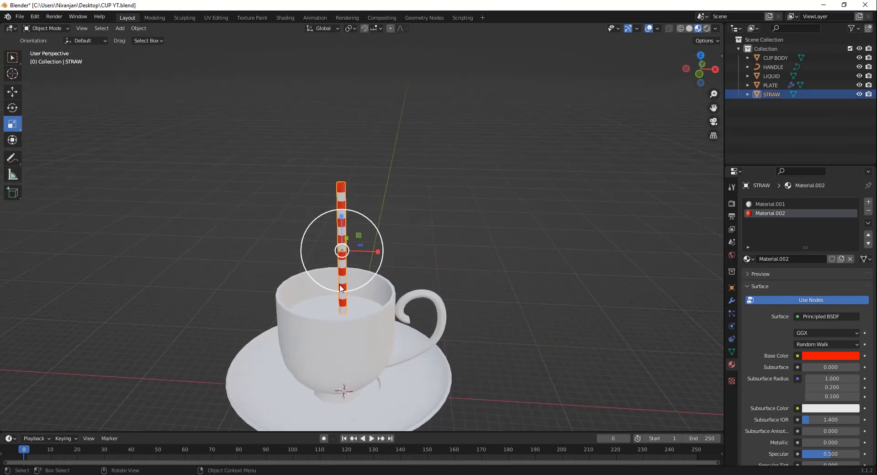
{"action": "left_click", "coordinate": [13, 92]}
{"action": "key", "text": "KP_7"}
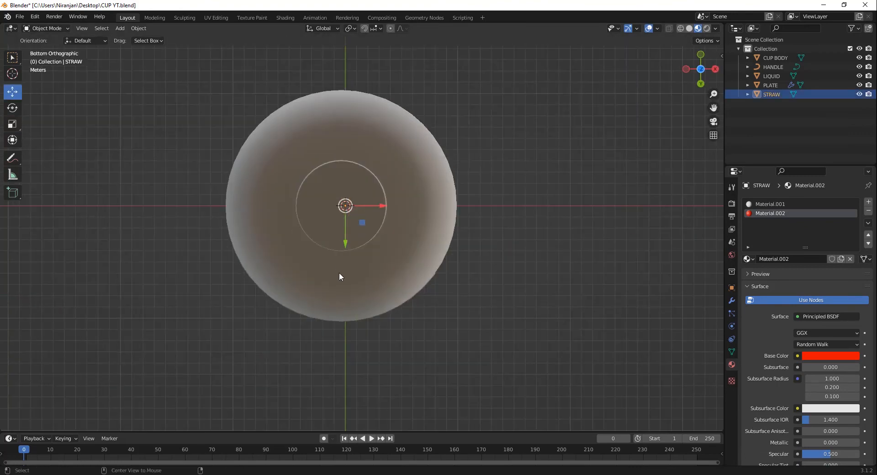
{"action": "key", "text": "KP_1"}
{"action": "key", "text": "x"}
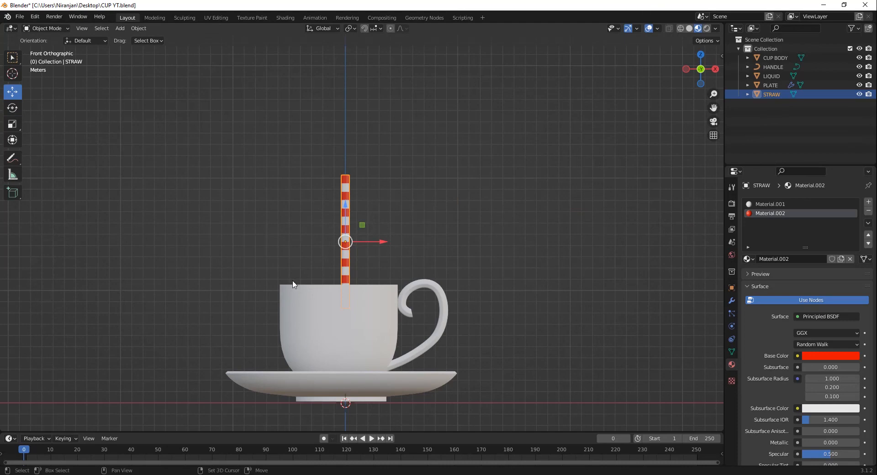
{"action": "key", "text": "shift+z"}
{"action": "scroll", "coordinate": [319, 281], "scroll_direction": "up", "scroll_amount": 3}
{"action": "left_click_drag", "start_coordinate": [347, 174], "coordinate": [300, 275]}
Tilt the straw by about 21 degrees so it leans away from the handle, and lower it into the cup against the rim.
{"action": "key", "text": "r"}
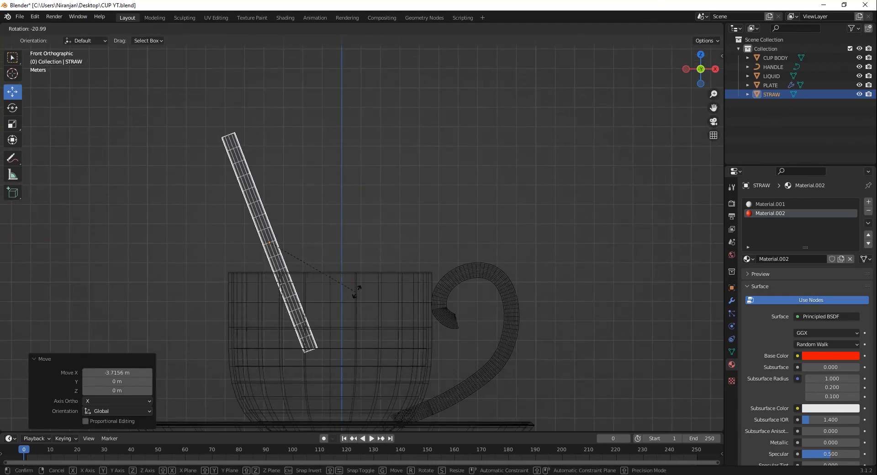
{"action": "left_click", "coordinate": [353, 297]}
{"action": "left_click_drag", "start_coordinate": [271, 211], "coordinate": [272, 270]}
{"action": "left_click_drag", "start_coordinate": [306, 301], "coordinate": [296, 302]}
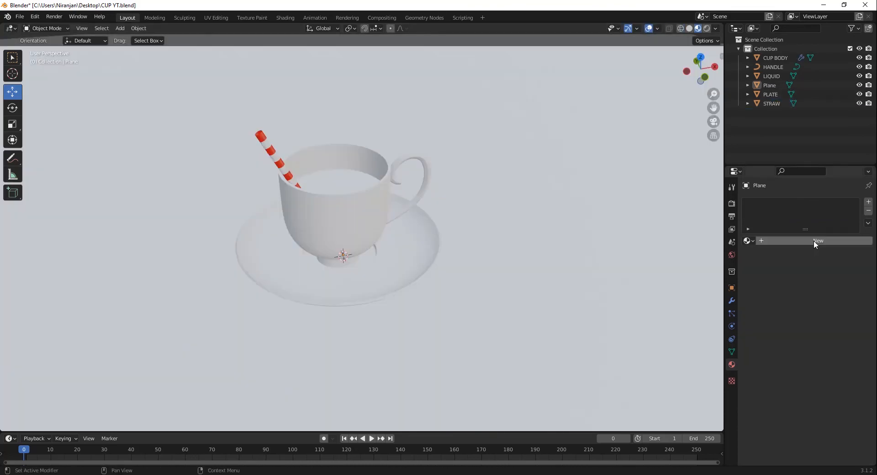
Give the plane under the plate a new material with the image texture wood 1.jpg as its base color.
{"action": "left_click", "coordinate": [812, 240]}
{"action": "left_click", "coordinate": [797, 338]}
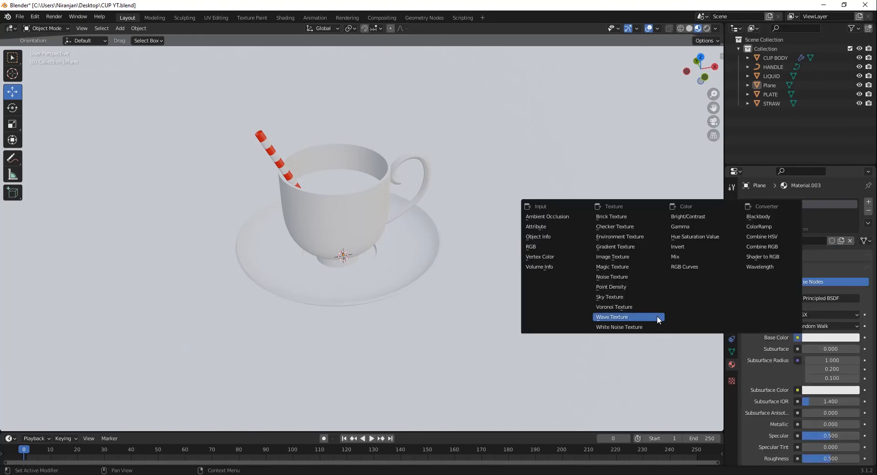
{"action": "left_click", "coordinate": [609, 258]}
{"action": "left_click", "coordinate": [858, 358]}
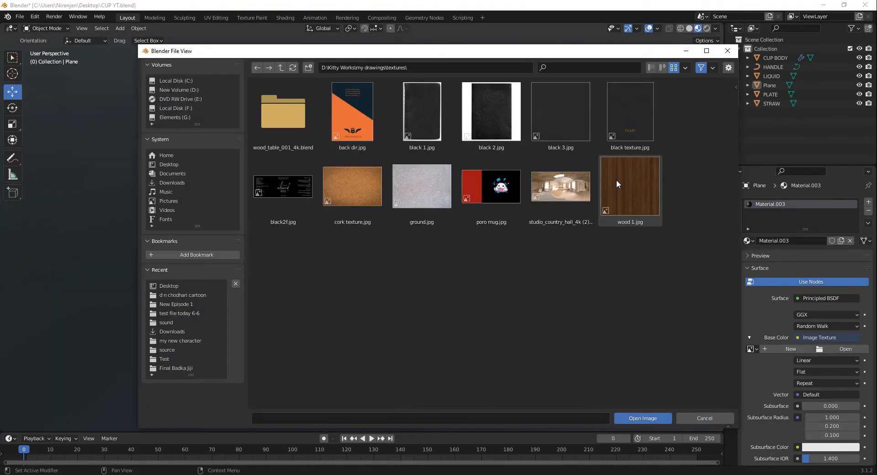
{"action": "left_click", "coordinate": [616, 181]}
{"action": "double_click", "coordinate": [615, 180]}
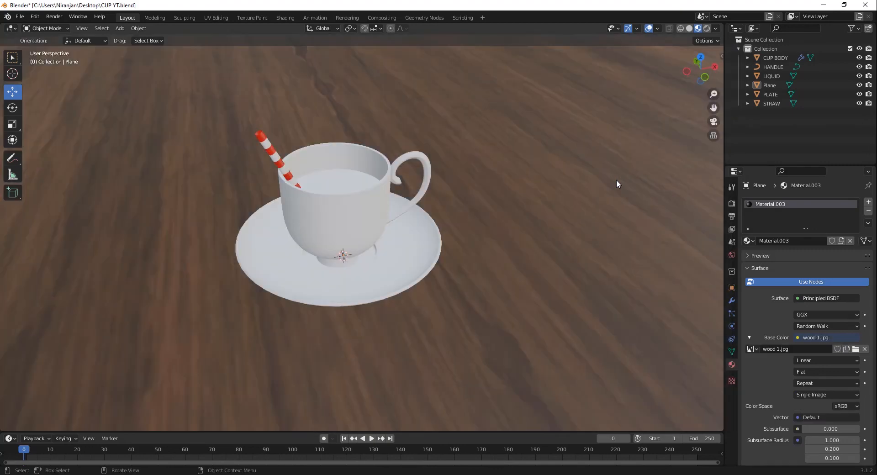
Give the liquid a new Principled BSDF material with a light orange-brown base color.
{"action": "scroll", "coordinate": [470, 232], "scroll_direction": "down", "scroll_amount": 5}
{"action": "middle_click_drag", "start_coordinate": [416, 254], "coordinate": [526, 319]}
{"action": "scroll", "coordinate": [469, 239], "scroll_direction": "up", "scroll_amount": 6}
{"action": "scroll", "coordinate": [424, 162], "scroll_direction": "down", "scroll_amount": 5}
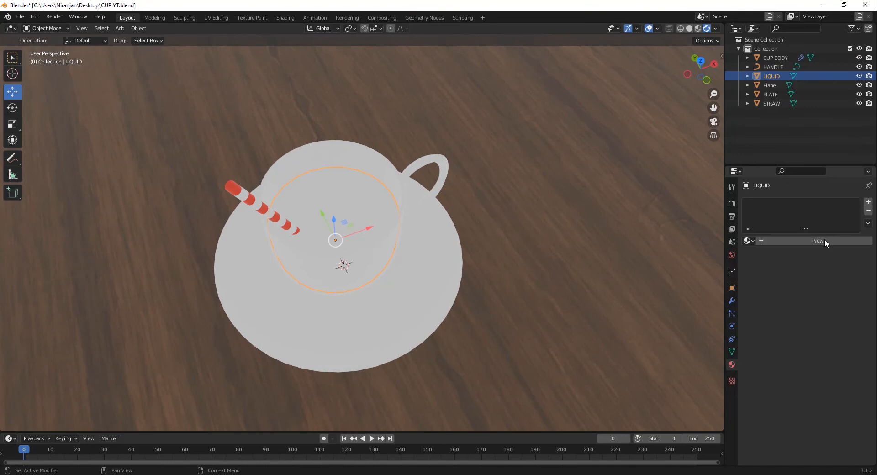
{"action": "left_click", "coordinate": [817, 241]}
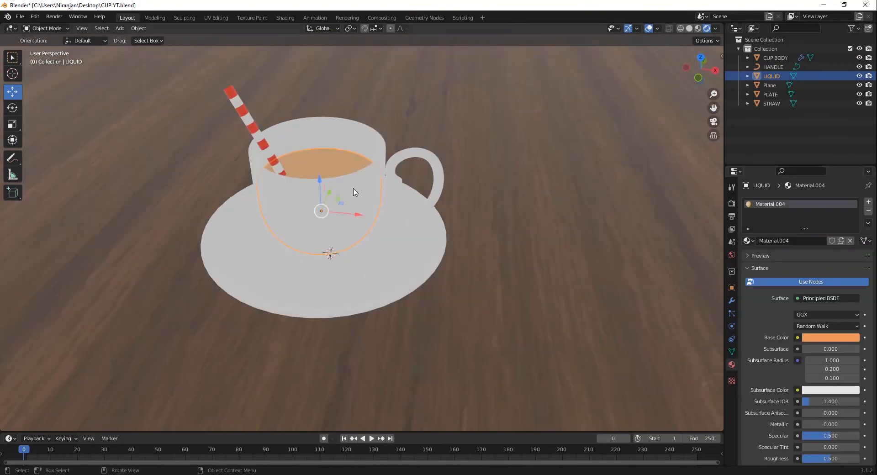
Give the cup body a new Glass BSDF material with roughness 0 and IOR 1.950.
{"action": "left_click", "coordinate": [347, 215]}
{"action": "left_click", "coordinate": [807, 242]}
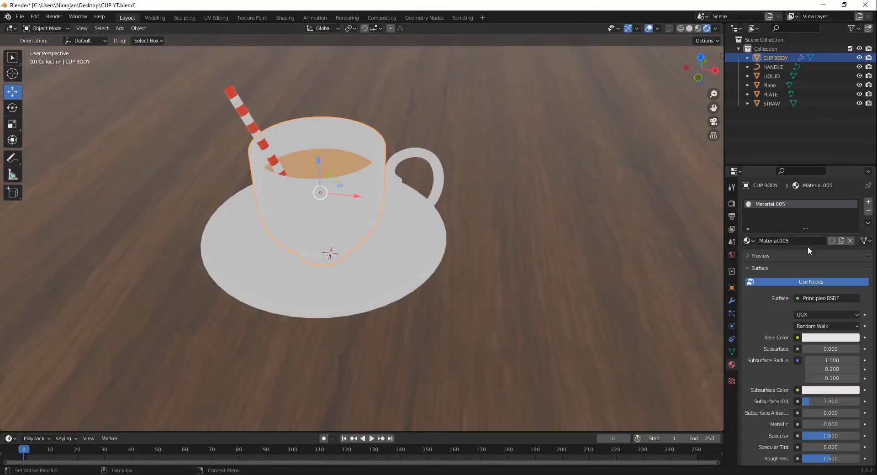
{"action": "scroll", "coordinate": [789, 311], "scroll_direction": "down", "scroll_amount": 1}
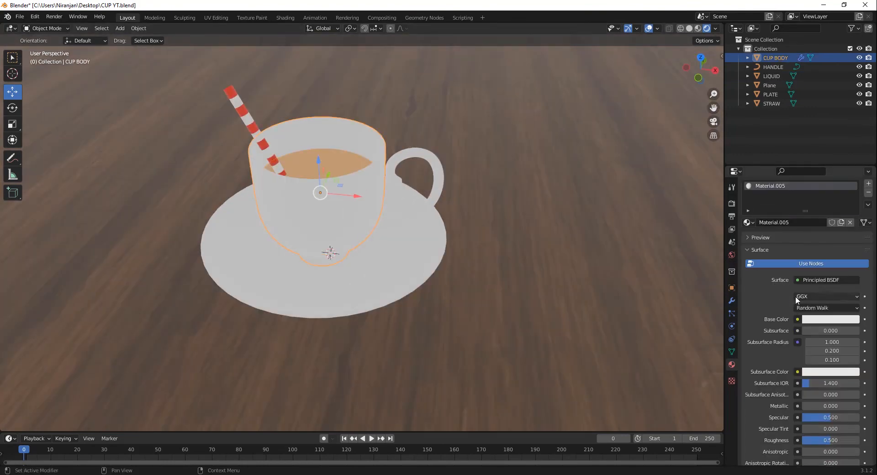
{"action": "left_click", "coordinate": [804, 281]}
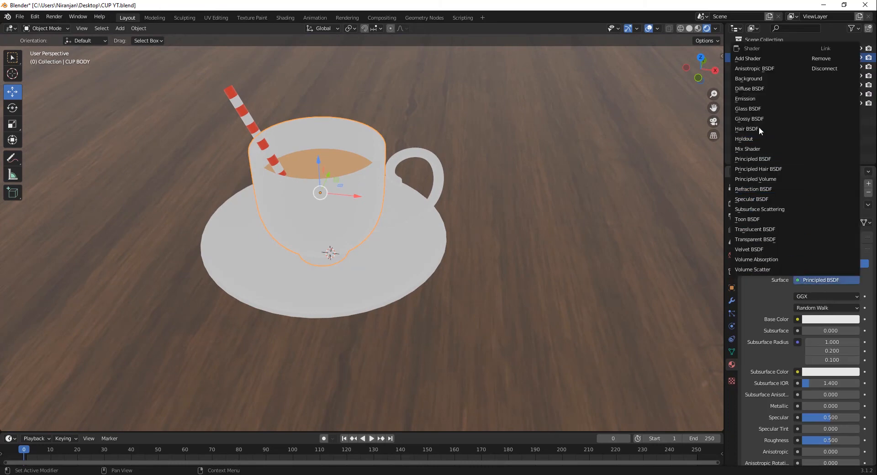
{"action": "left_click", "coordinate": [749, 109]}
{"action": "scroll", "coordinate": [405, 237], "scroll_direction": "up", "scroll_amount": 4}
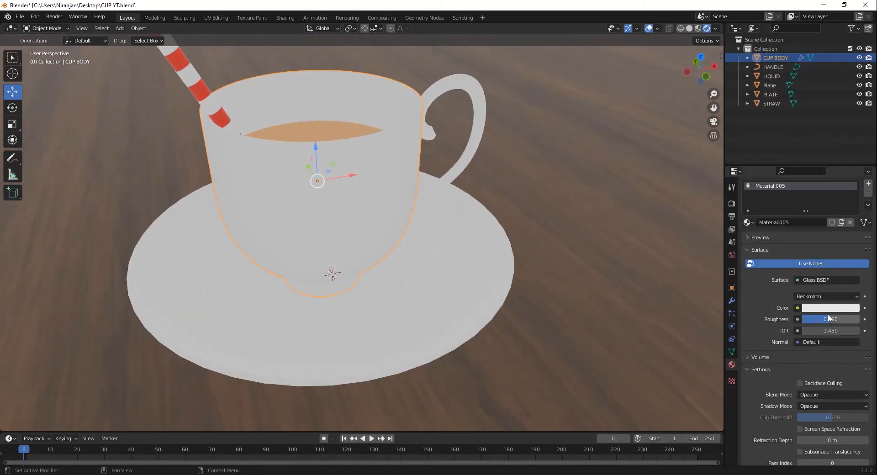
{"action": "left_click_drag", "start_coordinate": [829, 318], "coordinate": [779, 319]}
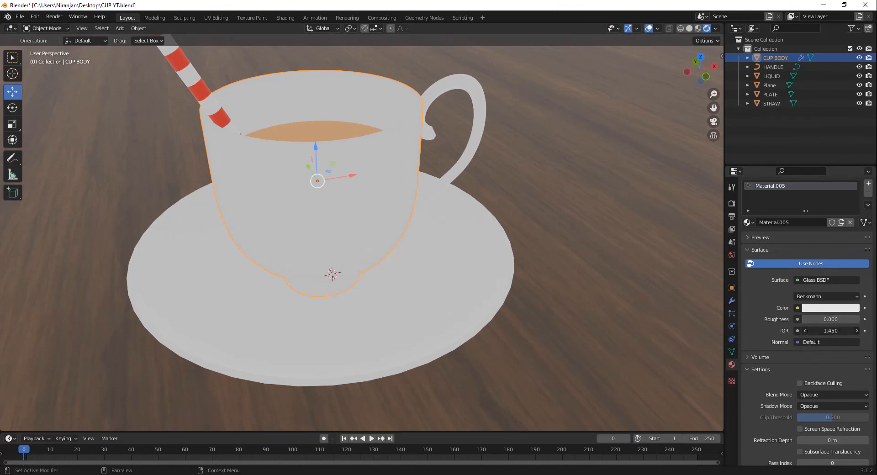
{"action": "left_click_drag", "start_coordinate": [830, 330], "coordinate": [752, 296]}
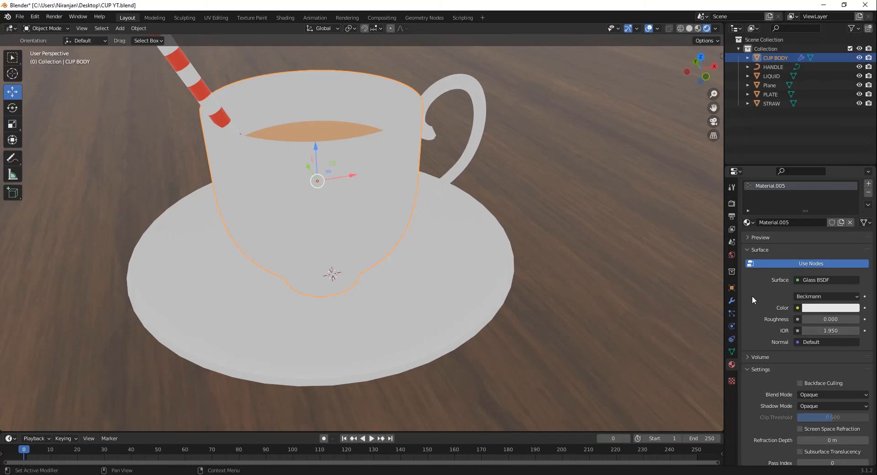
Switch the render engine to Cycles and examine the rendered cup, liquid and plate from a lower angle.
{"action": "left_click", "coordinate": [732, 214]}
{"action": "left_click", "coordinate": [731, 205]}
{"action": "left_click", "coordinate": [856, 202]}
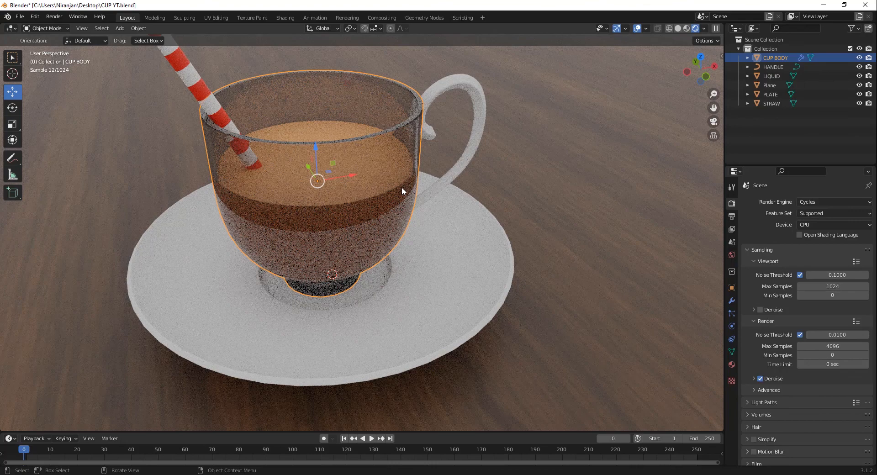
{"action": "scroll", "coordinate": [401, 191], "scroll_direction": "down", "scroll_amount": 3}
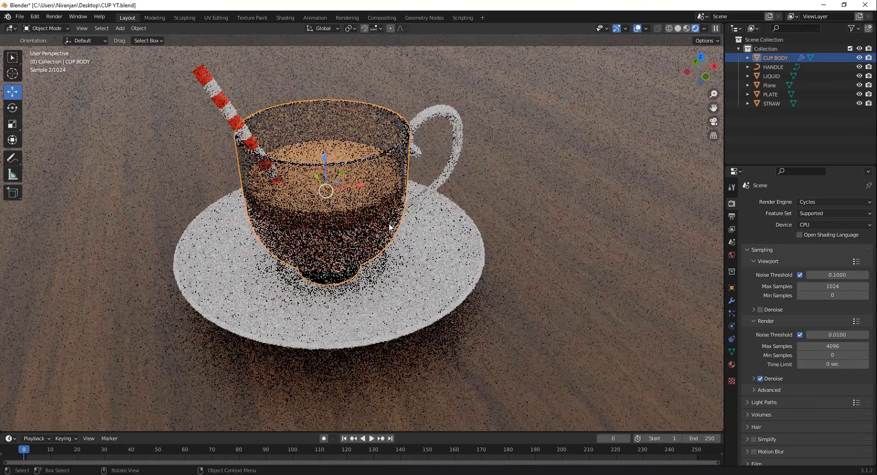
{"action": "middle_click_drag", "start_coordinate": [374, 232], "coordinate": [361, 224]}
{"action": "middle_click_drag", "start_coordinate": [428, 213], "coordinate": [451, 268], "text": "shift"}
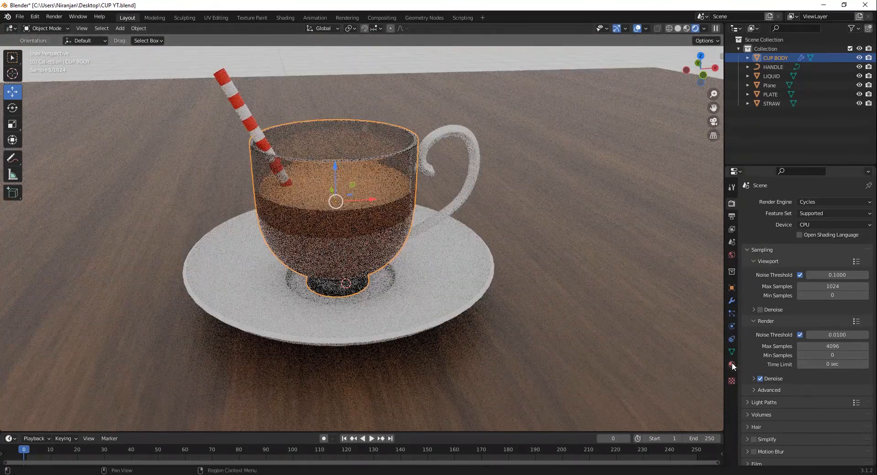
Switch the cup body's material to Principled BSDF with a roughness of 0.106.
{"action": "left_click", "coordinate": [731, 364]}
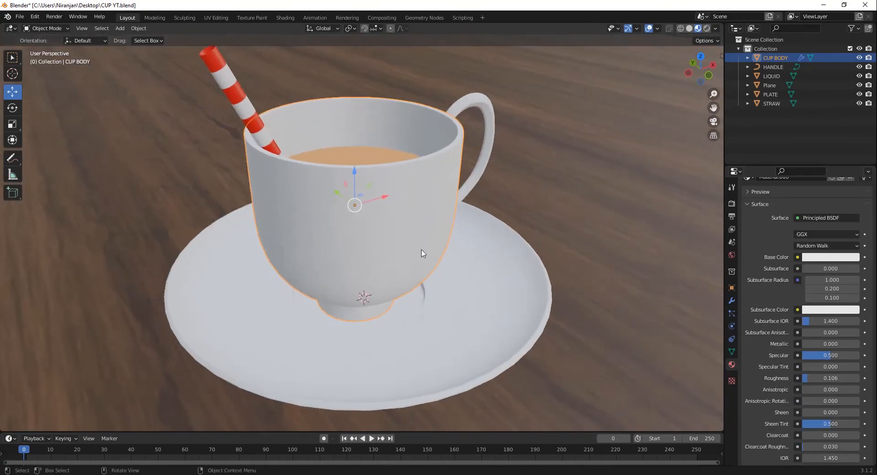
{"action": "scroll", "coordinate": [420, 253], "scroll_direction": "down", "scroll_amount": 2}
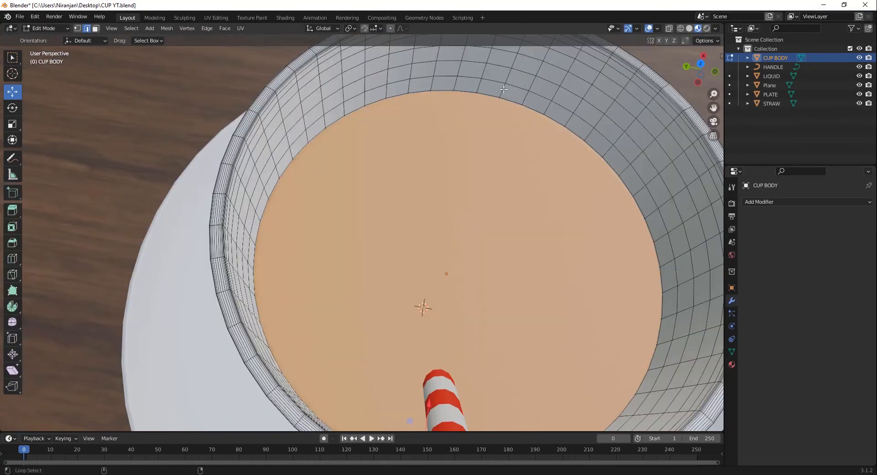
Select the edge loops around the cup body's rim and hide the handle, liquid, plane, plate and straw.
{"action": "middle_click_drag", "start_coordinate": [411, 182], "coordinate": [507, 64]}
{"action": "middle_click_drag", "start_coordinate": [365, 192], "coordinate": [525, 238]}
{"action": "scroll", "coordinate": [525, 237], "scroll_direction": "up", "scroll_amount": 3}
{"action": "left_click", "coordinate": [411, 182], "text": "alt+shift"}
{"action": "middle_click_drag", "start_coordinate": [411, 183], "coordinate": [496, 148]}
{"action": "scroll", "coordinate": [616, 84], "scroll_direction": "up", "scroll_amount": 3}
{"action": "left_click", "coordinate": [616, 84], "text": "alt+shift"}
{"action": "scroll", "coordinate": [548, 137], "scroll_direction": "down", "scroll_amount": 6}
{"action": "scroll", "coordinate": [495, 149], "scroll_direction": "up", "scroll_amount": 2}
{"action": "left_click_drag", "start_coordinate": [859, 104], "coordinate": [859, 67]}
Add the vertical edge loop running down the cup's side to the selection and mark the selected edges as seams.
{"action": "middle_click_drag", "start_coordinate": [349, 288], "coordinate": [409, 245]}
{"action": "scroll", "coordinate": [408, 244], "scroll_direction": "up", "scroll_amount": 5}
{"action": "left_click", "coordinate": [442, 185], "text": "alt+shift"}
{"action": "middle_click_drag", "start_coordinate": [365, 271], "coordinate": [343, 230]}
{"action": "scroll", "coordinate": [337, 146], "scroll_direction": "down", "scroll_amount": 5}
{"action": "middle_click_drag", "start_coordinate": [337, 146], "coordinate": [460, 242]}
{"action": "right_click", "coordinate": [460, 242]}
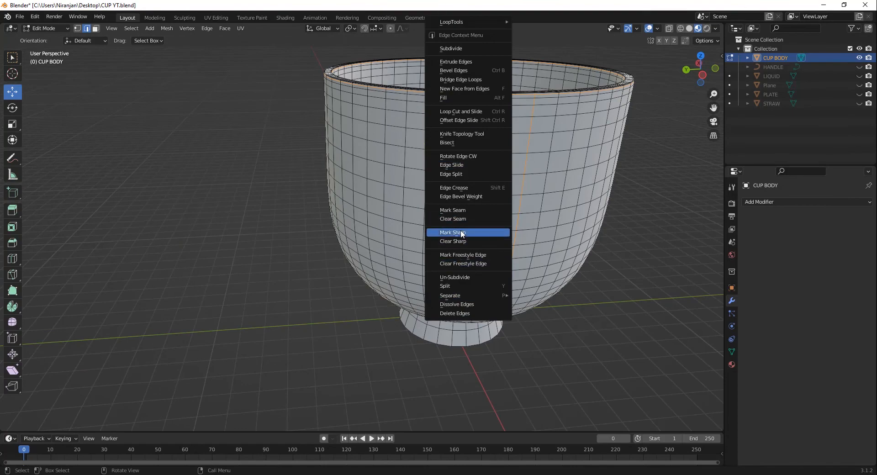
{"action": "left_click", "coordinate": [456, 212]}
Try to mark the edge loop where the cup body meets its foot as a seam.
{"action": "scroll", "coordinate": [530, 278], "scroll_direction": "down", "scroll_amount": 6}
{"action": "middle_click_drag", "start_coordinate": [518, 283], "coordinate": [260, 235]}
{"action": "scroll", "coordinate": [322, 304], "scroll_direction": "up", "scroll_amount": 6}
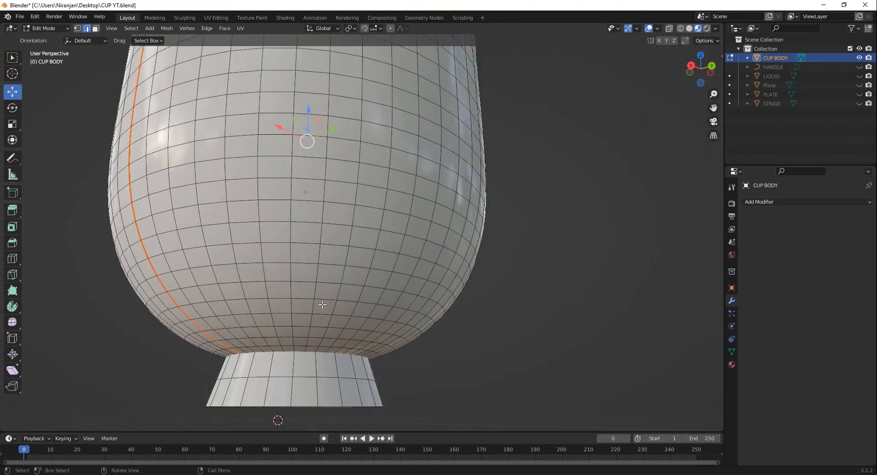
{"action": "left_click", "coordinate": [300, 347]}
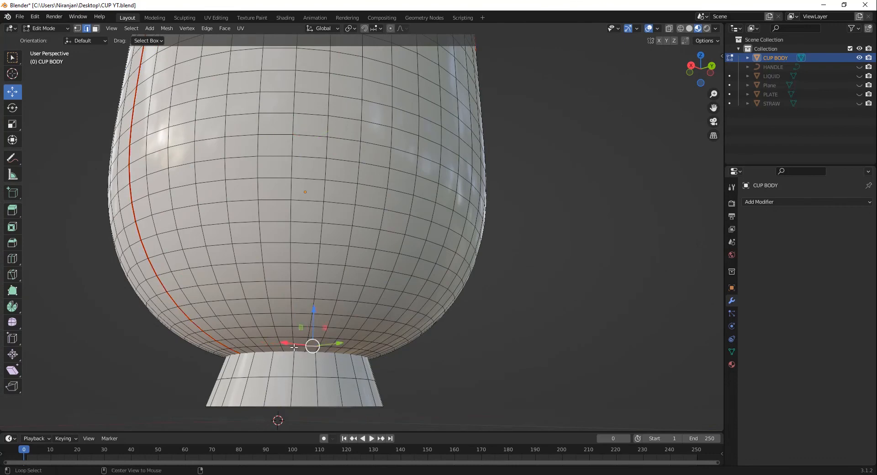
{"action": "left_click", "coordinate": [293, 347], "text": "alt"}
{"action": "left_click", "coordinate": [299, 345]}
{"action": "left_click", "coordinate": [290, 347], "text": "alt"}
{"action": "right_click", "coordinate": [291, 346]}
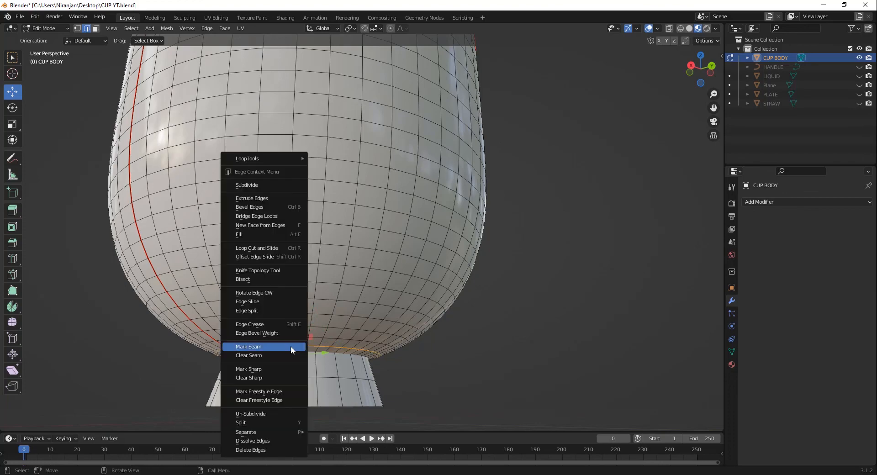
{"action": "left_click", "coordinate": [288, 347]}
Undo the seam at the top of the foot and select an edge on the cup's underside inside the foot ring.
{"action": "scroll", "coordinate": [405, 350], "scroll_direction": "down", "scroll_amount": 4}
{"action": "middle_click_drag", "start_coordinate": [356, 320], "coordinate": [311, 260]}
{"action": "left_click", "coordinate": [437, 289]}
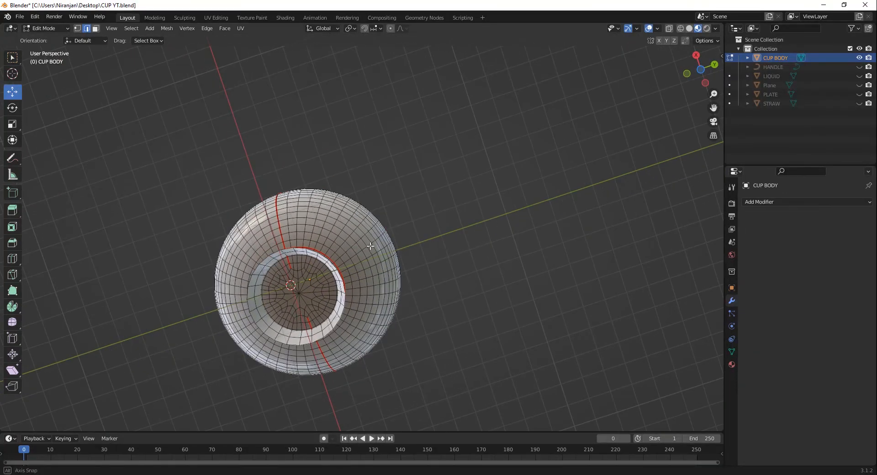
{"action": "scroll", "coordinate": [303, 260], "scroll_direction": "up", "scroll_amount": 5}
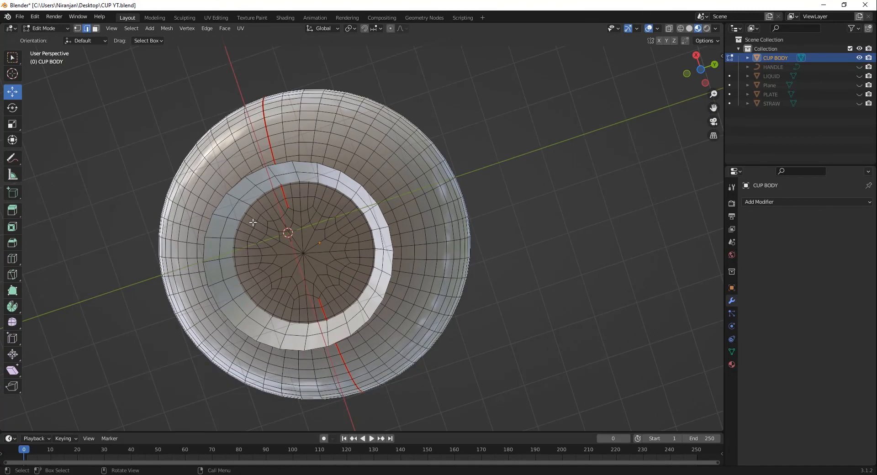
{"action": "left_click", "coordinate": [291, 196]}
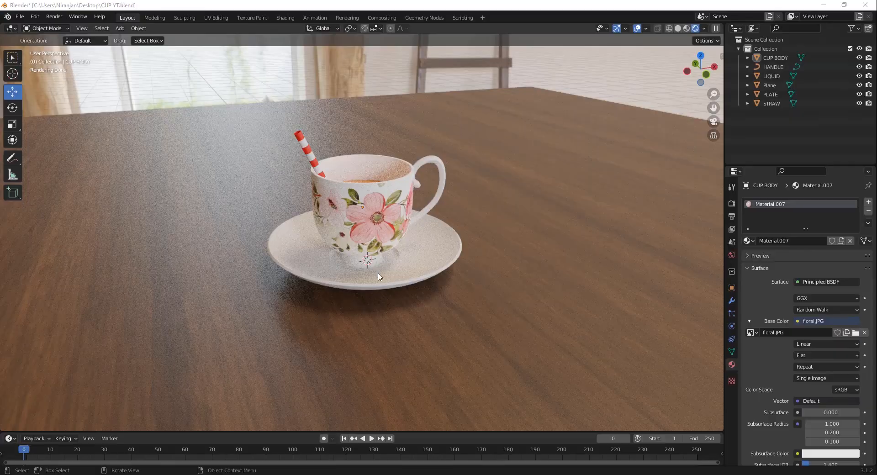
Set the cup body material's roughness to 0.051, metallic to 0.071 and specular to 0.437.
{"action": "middle_click_drag", "start_coordinate": [378, 276], "coordinate": [403, 315]}
{"action": "scroll", "coordinate": [404, 323], "scroll_direction": "up", "scroll_amount": 2}
{"action": "left_click", "coordinate": [386, 243]}
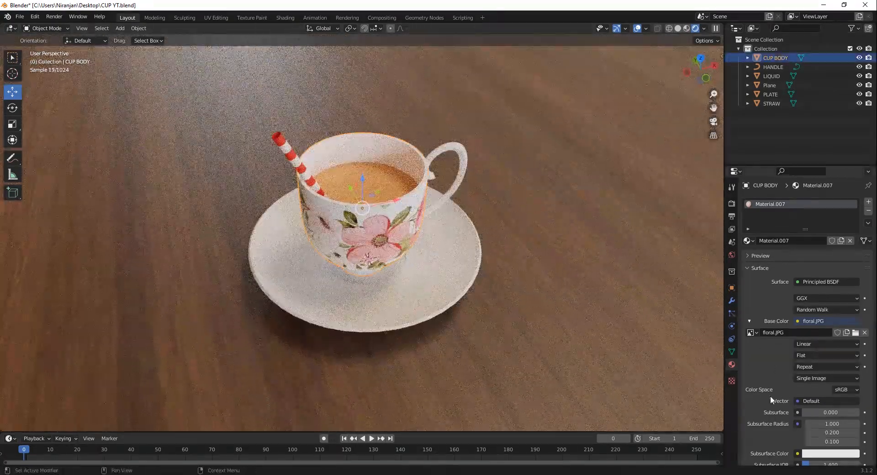
{"action": "scroll", "coordinate": [813, 401], "scroll_direction": "down", "scroll_amount": 7}
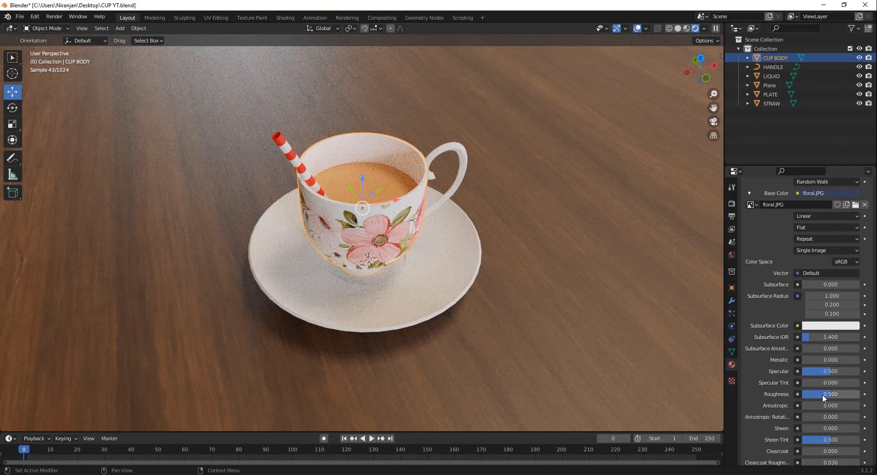
{"action": "left_click_drag", "start_coordinate": [822, 393], "coordinate": [827, 393]}
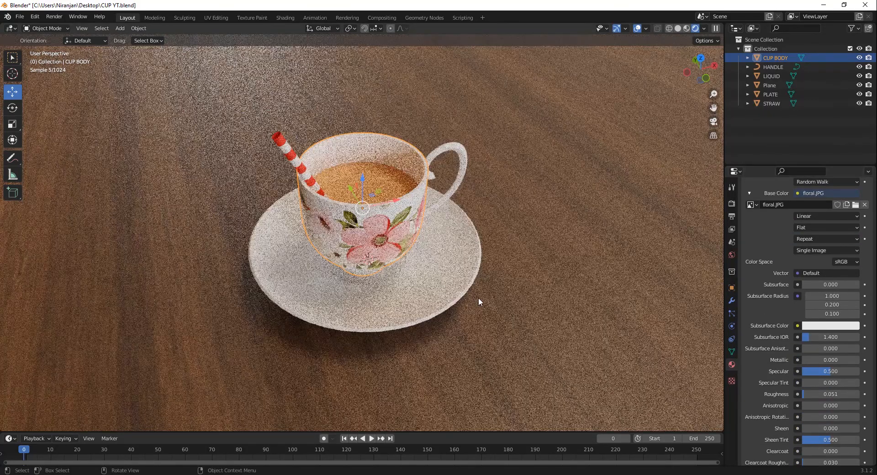
{"action": "middle_click_drag", "start_coordinate": [478, 299], "coordinate": [459, 273]}
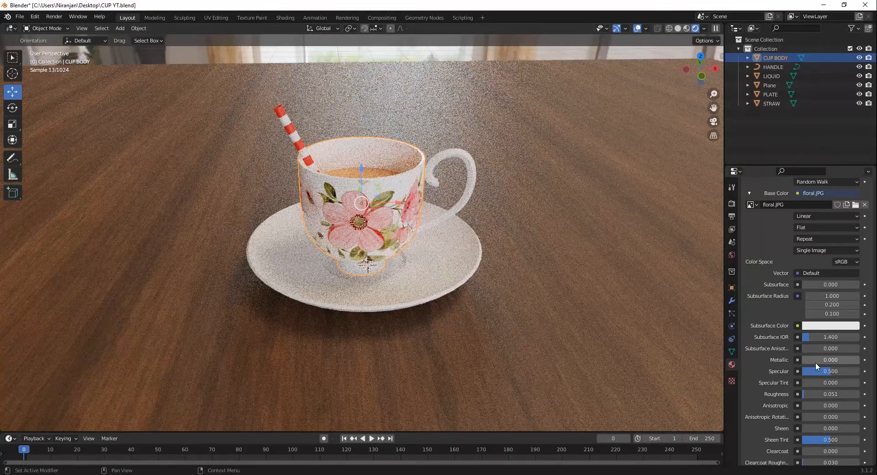
{"action": "left_click", "coordinate": [804, 357]}
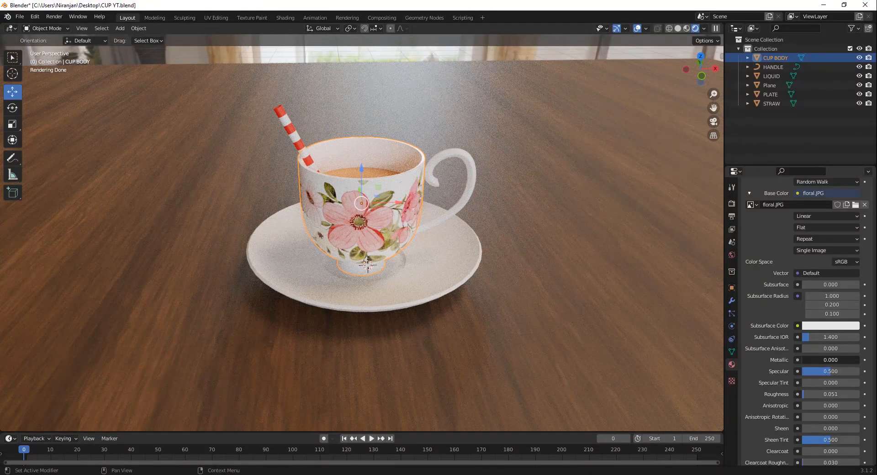
{"action": "mouse_move", "coordinate": [805, 357]}
{"action": "left_mouse_down"}
{"action": "mouse_move", "coordinate": [826, 357]}
{"action": "mouse_move", "coordinate": [808, 369]}
{"action": "left_mouse_up"}
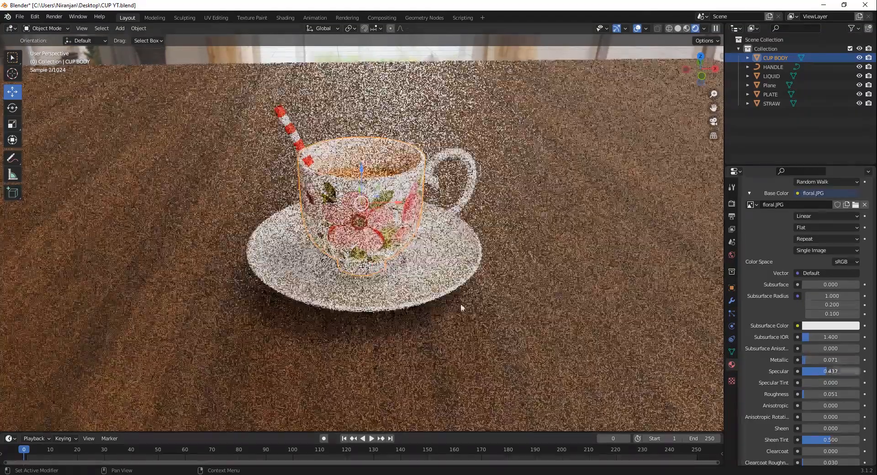
Give the plate a new material and set its roughness to 0.067.
{"action": "left_click", "coordinate": [439, 284]}
{"action": "left_click", "coordinate": [773, 240]}
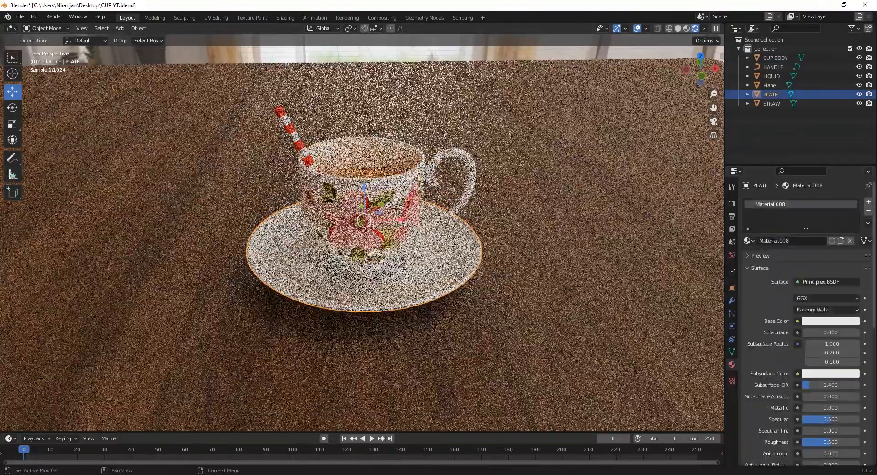
{"action": "left_click_drag", "start_coordinate": [832, 442], "coordinate": [813, 442]}
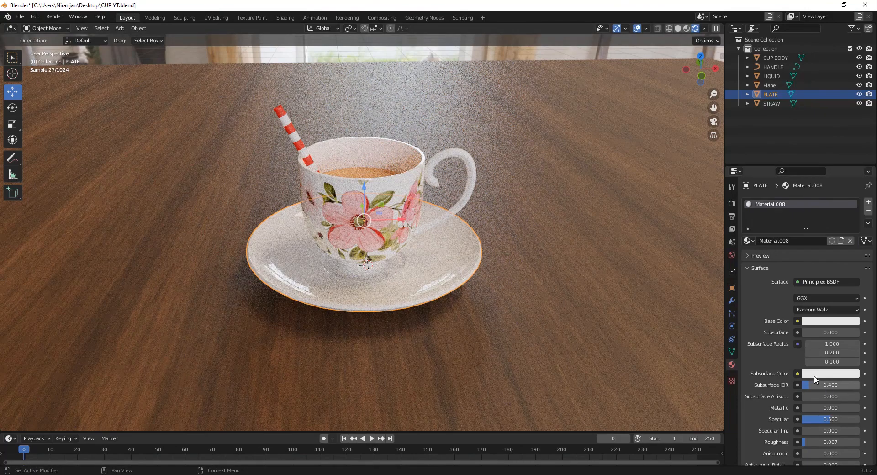
Set the roughness of the wooden plane's material to 0.358.
{"action": "left_click", "coordinate": [646, 320]}
{"action": "scroll", "coordinate": [827, 428], "scroll_direction": "down", "scroll_amount": 2}
{"action": "scroll", "coordinate": [826, 428], "scroll_direction": "down", "scroll_amount": 2}
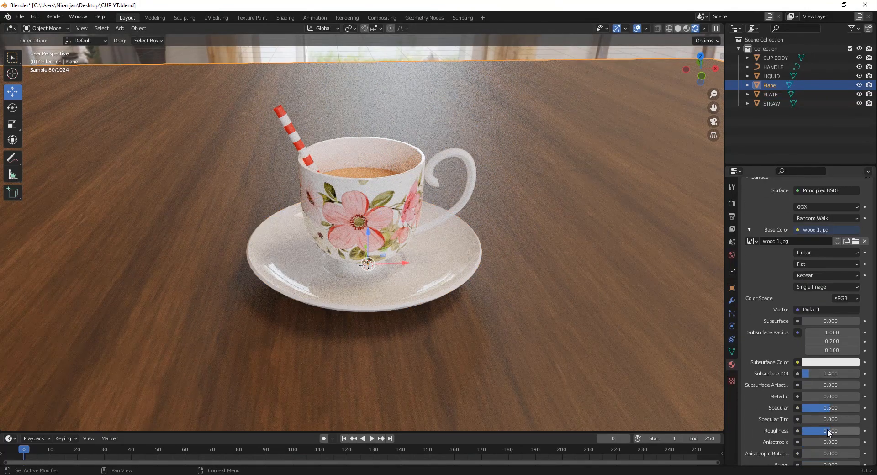
{"action": "scroll", "coordinate": [826, 438], "scroll_direction": "down", "scroll_amount": 2}
{"action": "left_click_drag", "start_coordinate": [826, 412], "coordinate": [821, 413]}
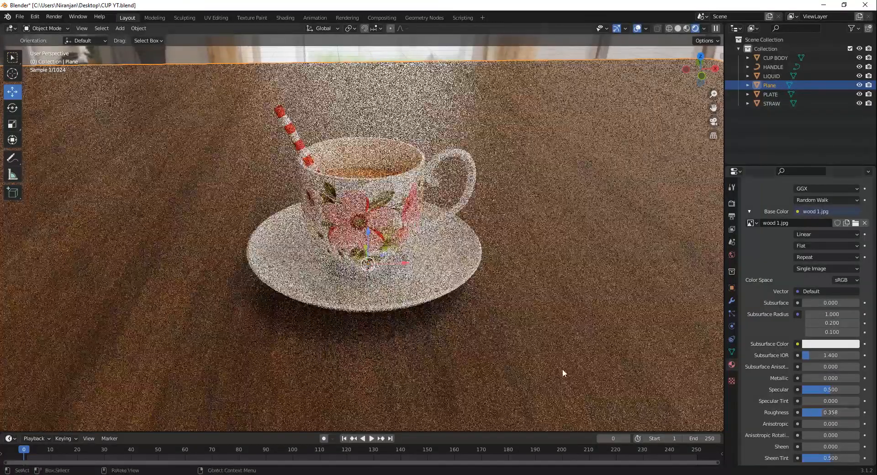
Add a camera to the scene and switch the viewport to the camera view.
{"action": "middle_click_drag", "start_coordinate": [560, 362], "coordinate": [568, 358]}
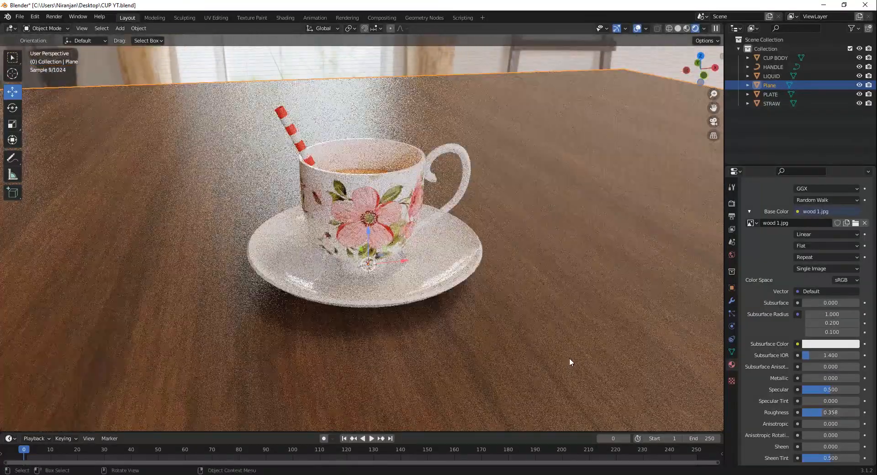
{"action": "scroll", "coordinate": [518, 336], "scroll_direction": "up", "scroll_amount": 3}
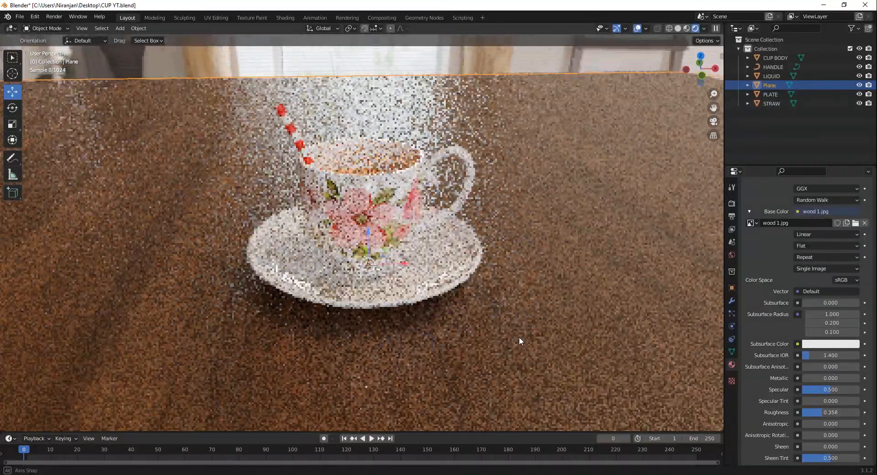
{"action": "scroll", "coordinate": [512, 337], "scroll_direction": "down", "scroll_amount": 4}
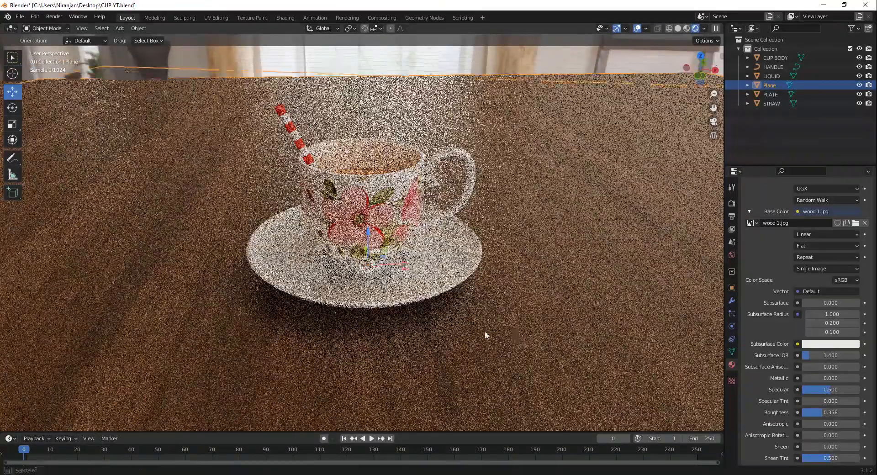
{"action": "middle_click_drag", "start_coordinate": [485, 336], "coordinate": [548, 265]}
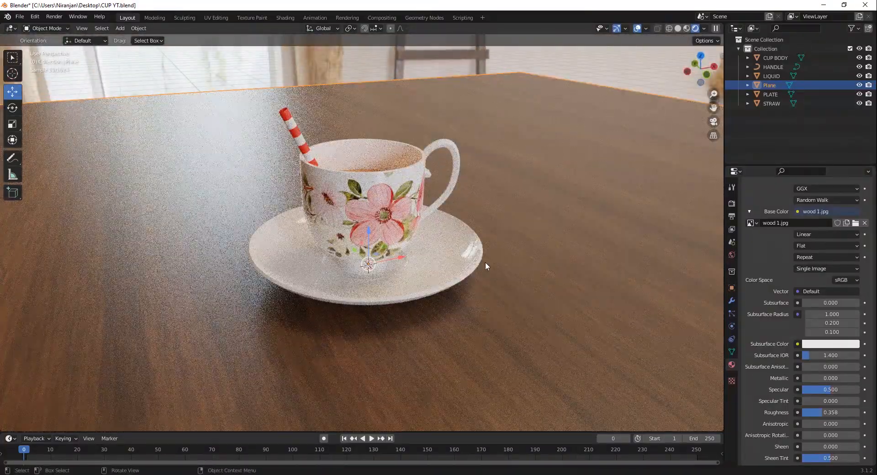
{"action": "key", "text": "shift+a"}
{"action": "mouse_move", "coordinate": [479, 396]}
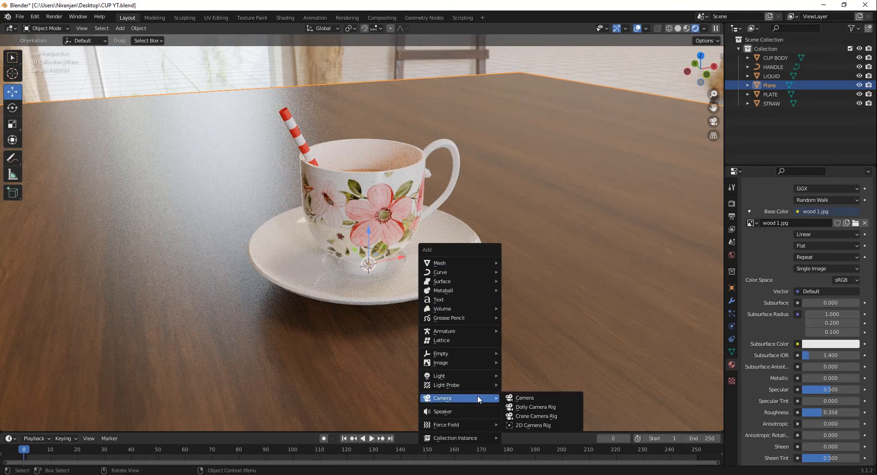
{"action": "left_click", "coordinate": [531, 398]}
{"action": "key", "text": "KP_0"}
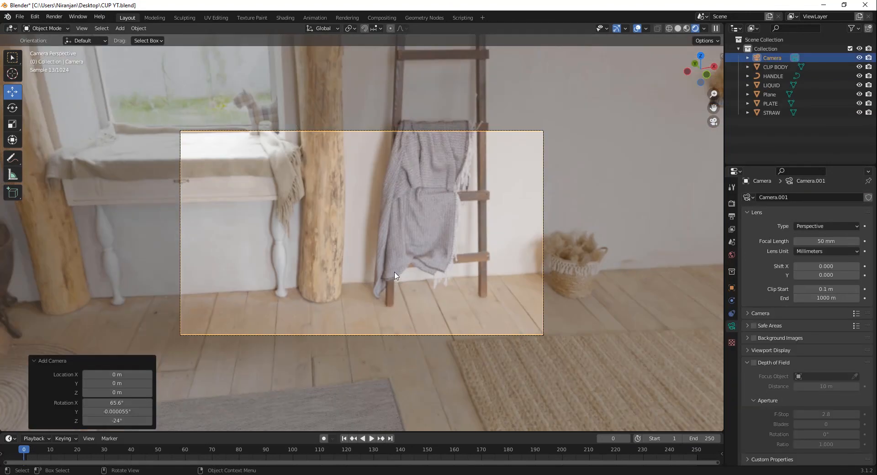
Lock the camera to the view and frame the whole cup, straw and plate inside the camera border.
{"action": "key", "text": "n"}
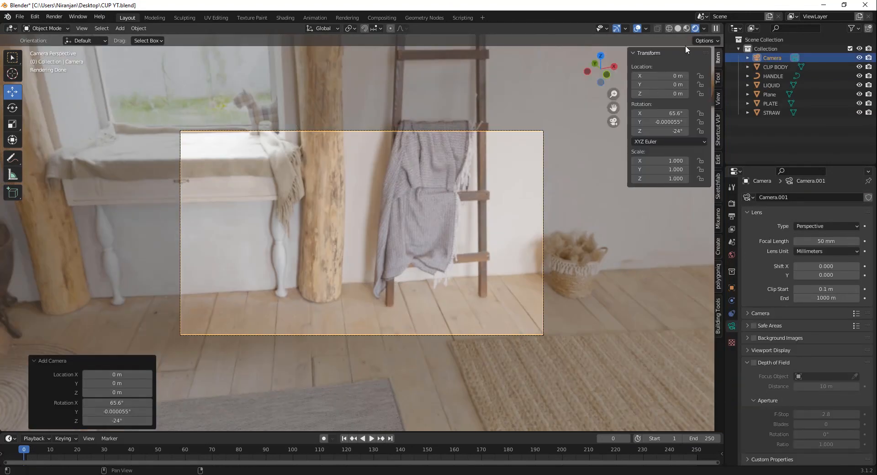
{"action": "left_click", "coordinate": [719, 160]}
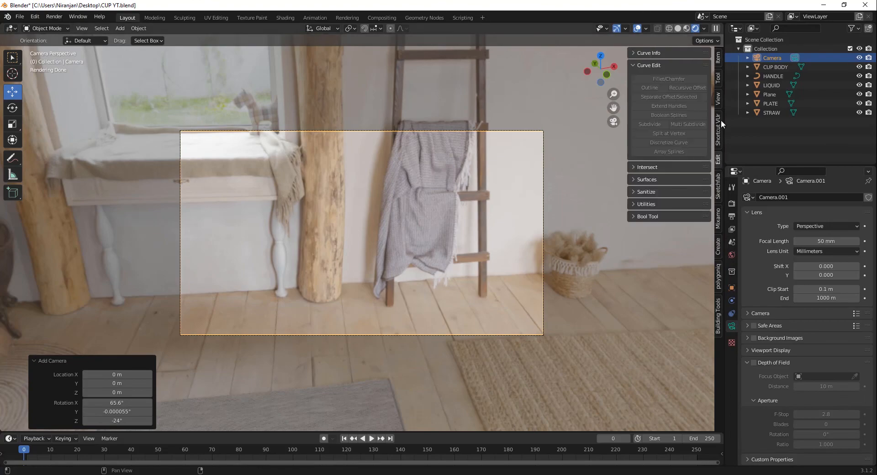
{"action": "left_click", "coordinate": [722, 104]}
{"action": "scroll", "coordinate": [466, 199], "scroll_direction": "down", "scroll_amount": 7}
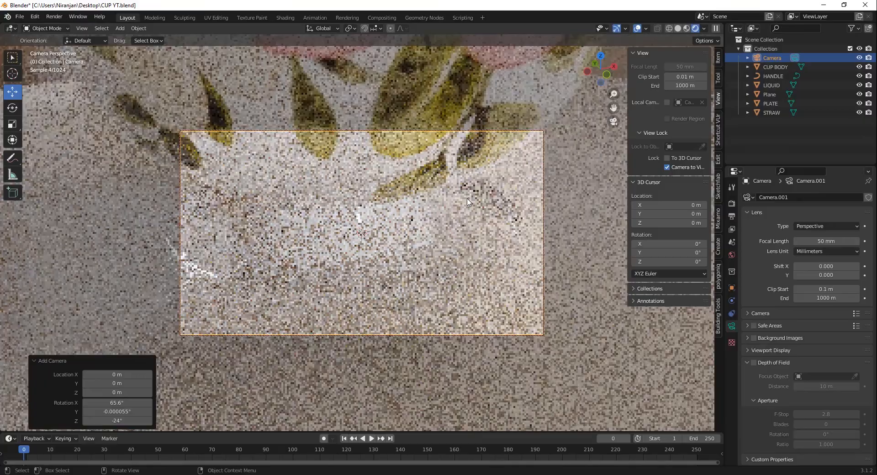
{"action": "scroll", "coordinate": [466, 201], "scroll_direction": "down", "scroll_amount": 8}
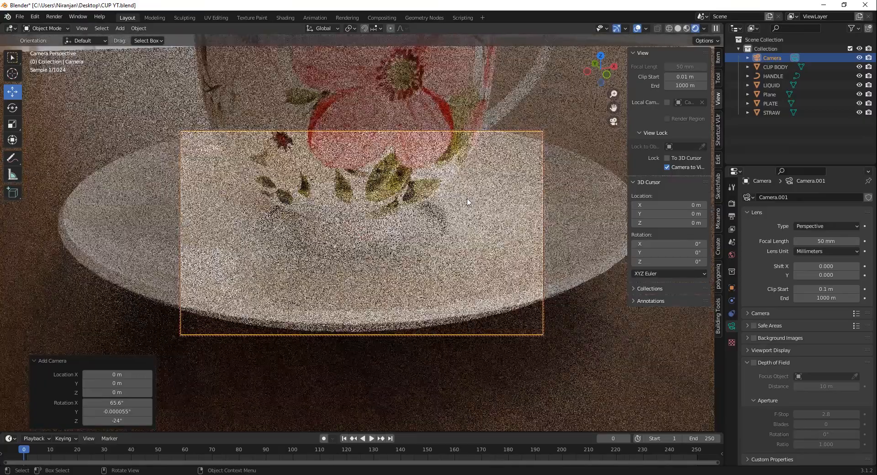
{"action": "scroll", "coordinate": [426, 180], "scroll_direction": "up", "scroll_amount": 3}
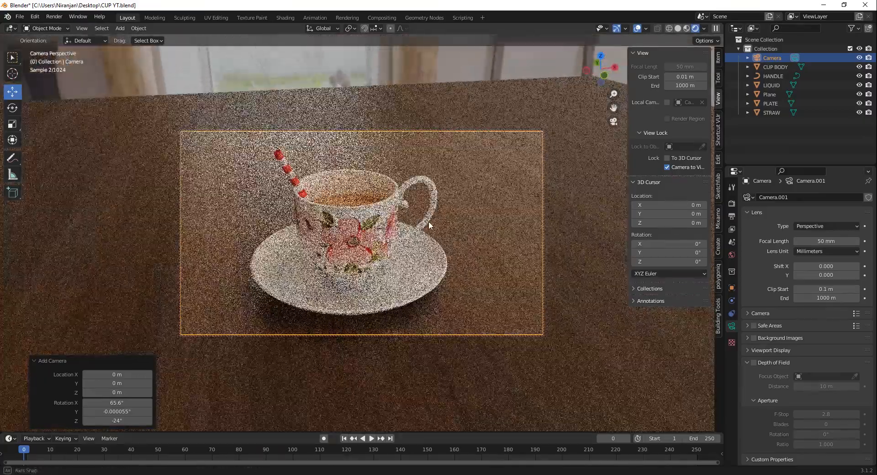
Render the image from the camera and maximize the render window to show the full frame.
{"action": "key", "text": "F12"}
{"action": "left_click", "coordinate": [728, 6]}
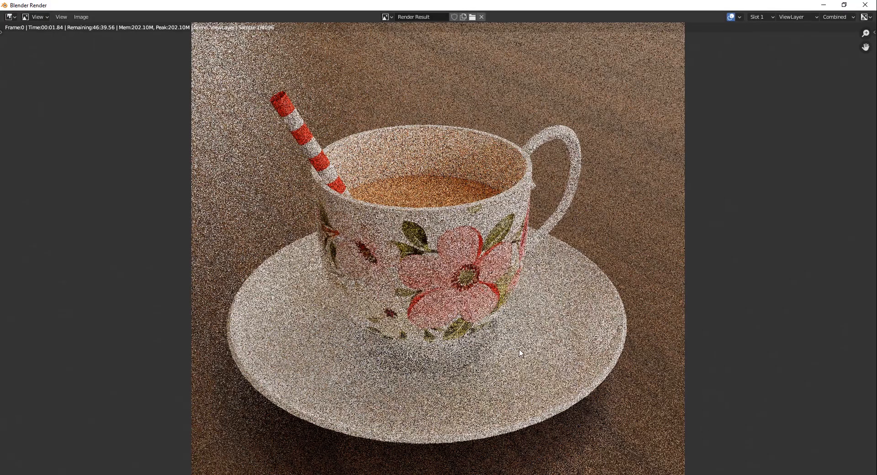
{"action": "scroll", "coordinate": [521, 352], "scroll_direction": "down", "scroll_amount": 2}
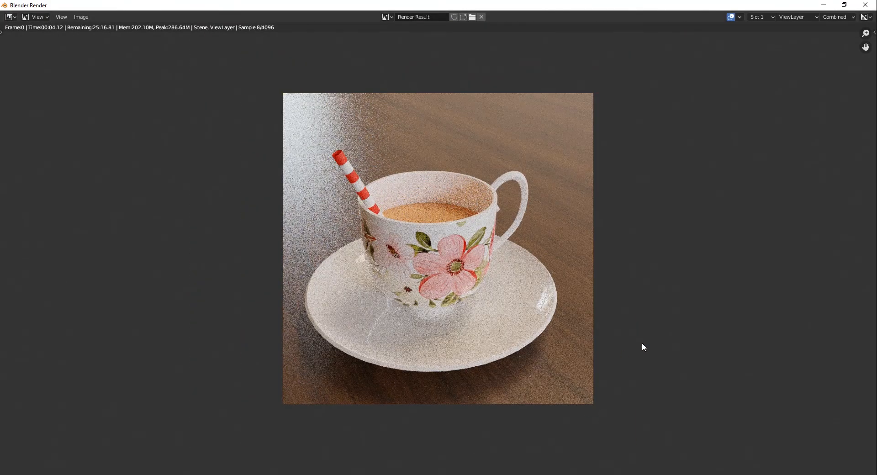